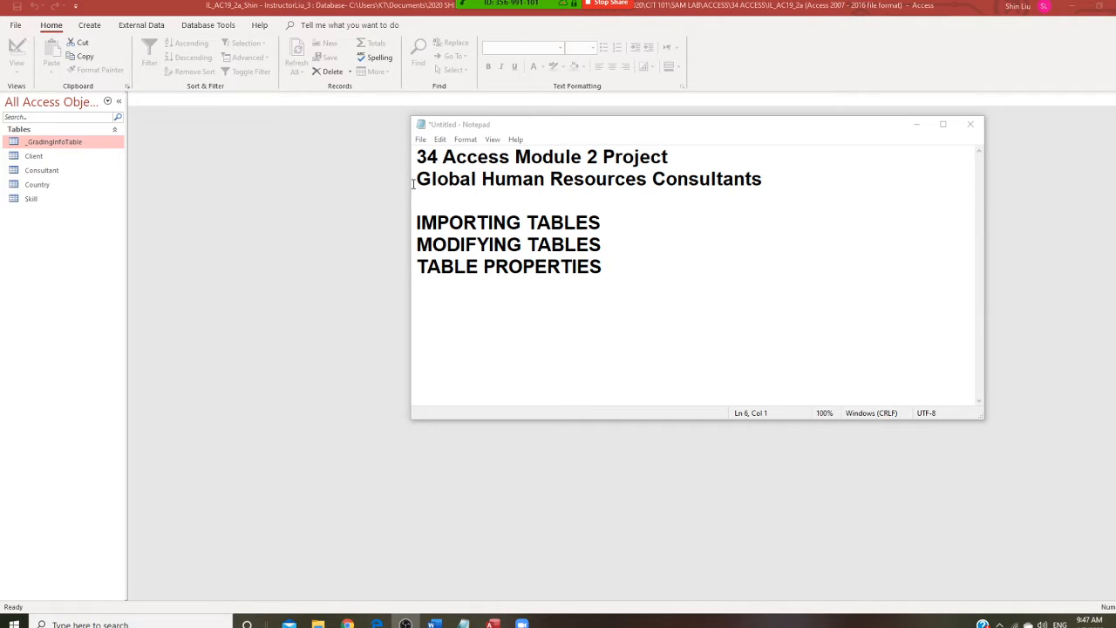
- Replace the Notepad text with project instruction 1 about importing Support_AC19_2a_Clients.xlsx, and remove the gap after its number
drag(407, 184, 409, 185)
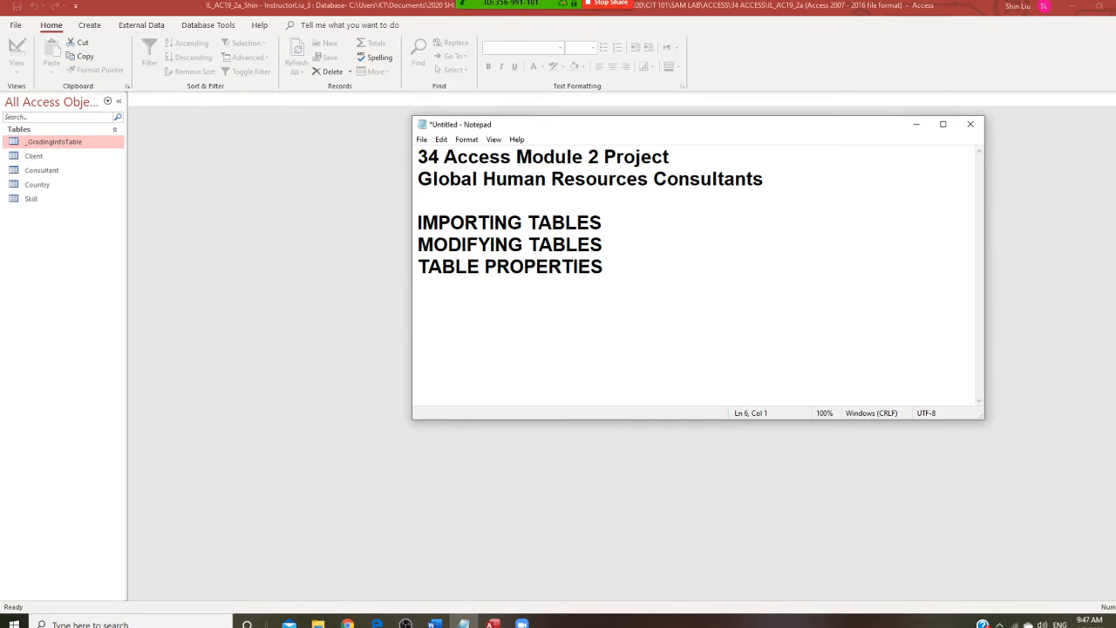
key(alt+Tab)
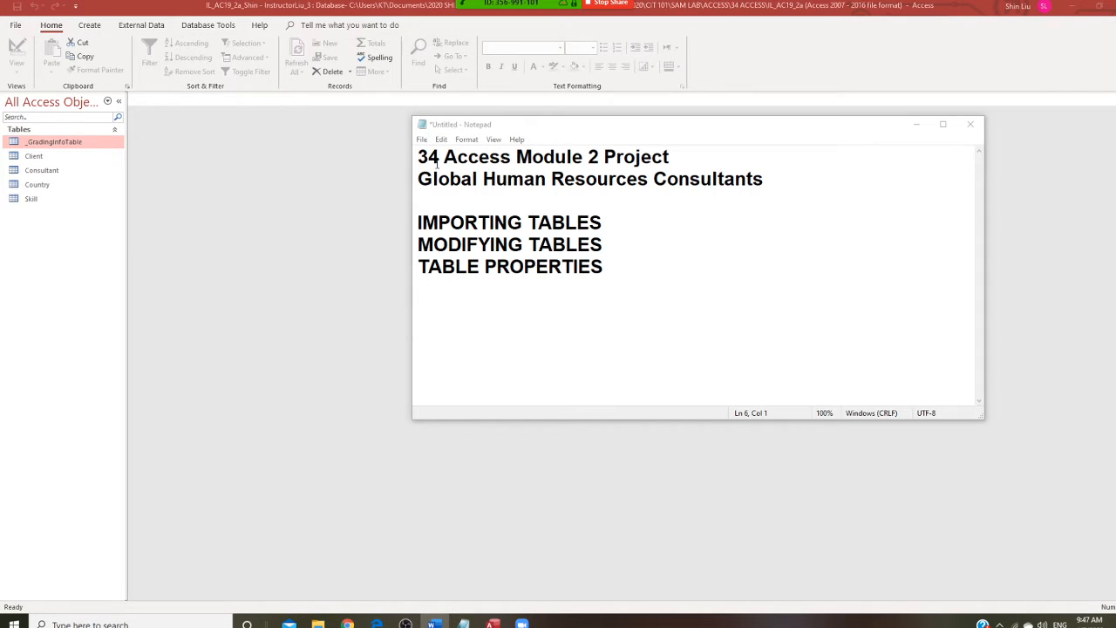
drag(419, 157, 647, 329)
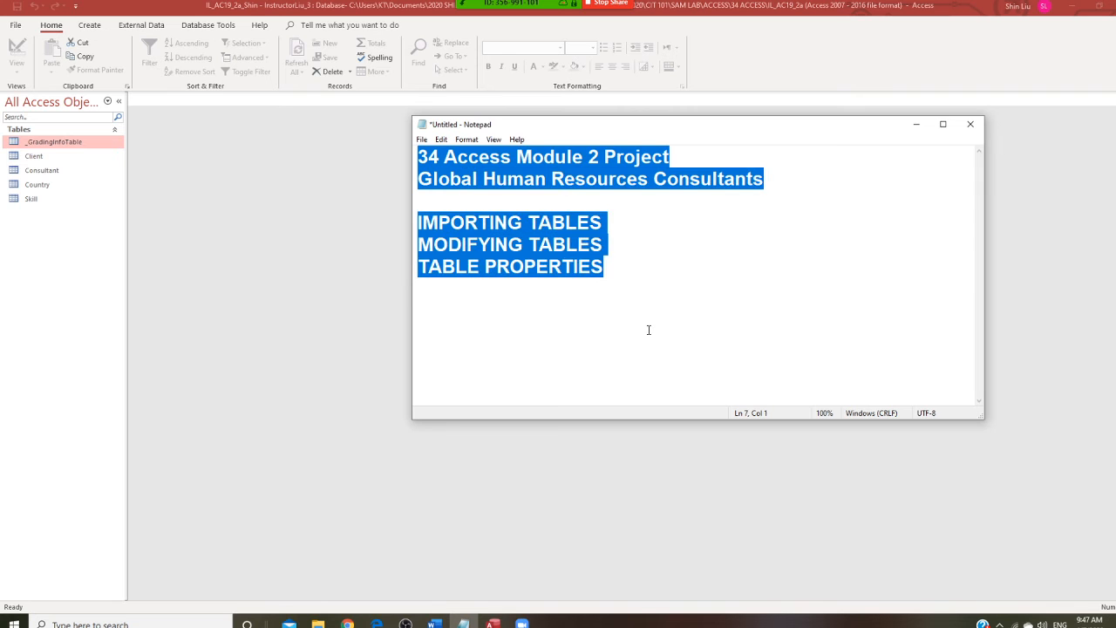
text(1.	Most of the data that you need for the Global Human Resources Consultants database is currently stored in Excel workbooks. Use the Import Spreadsheet Wizard to import the data from the Support_AC19_2a_Clients.xlsx support file and append it to the Client table. Do not analyze the table after importing the data and do not save the import steps. Open the Client table in Datasheet View. It should look like Figure 1. Close the Client table.)
click(504, 158)
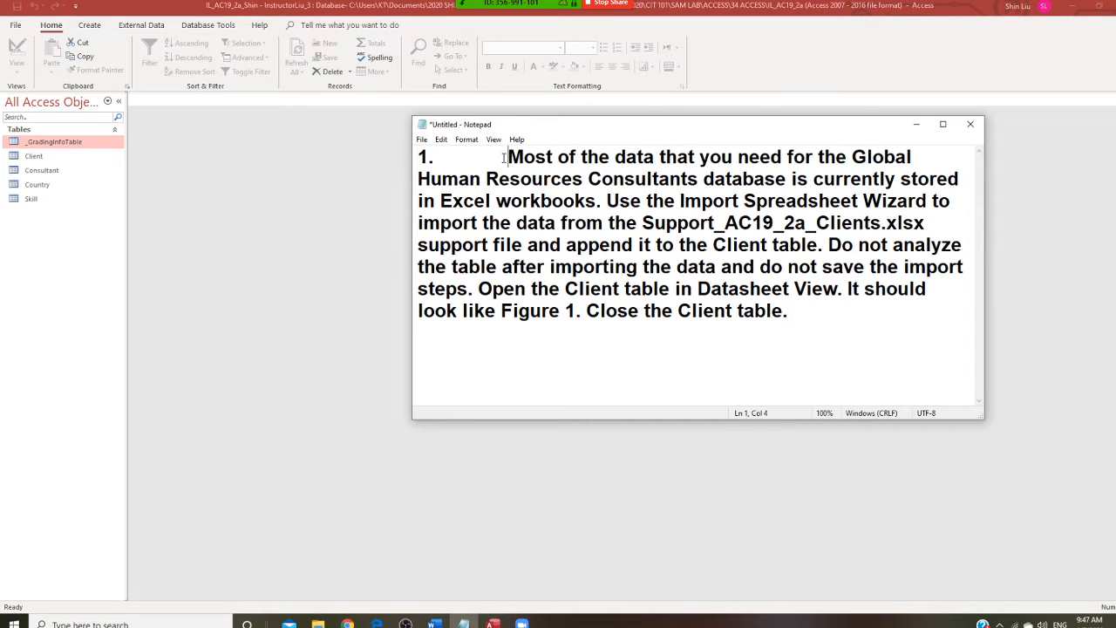
key(BackSpace)
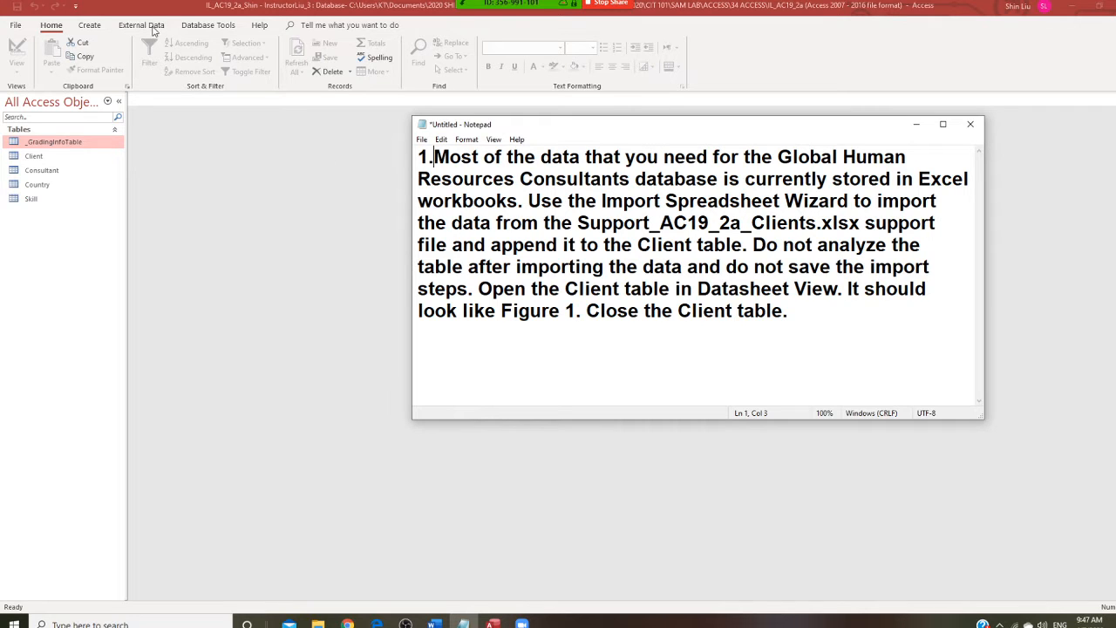
- Switch to Access and start importing external data from an Excel file
click(153, 30)
click(152, 30)
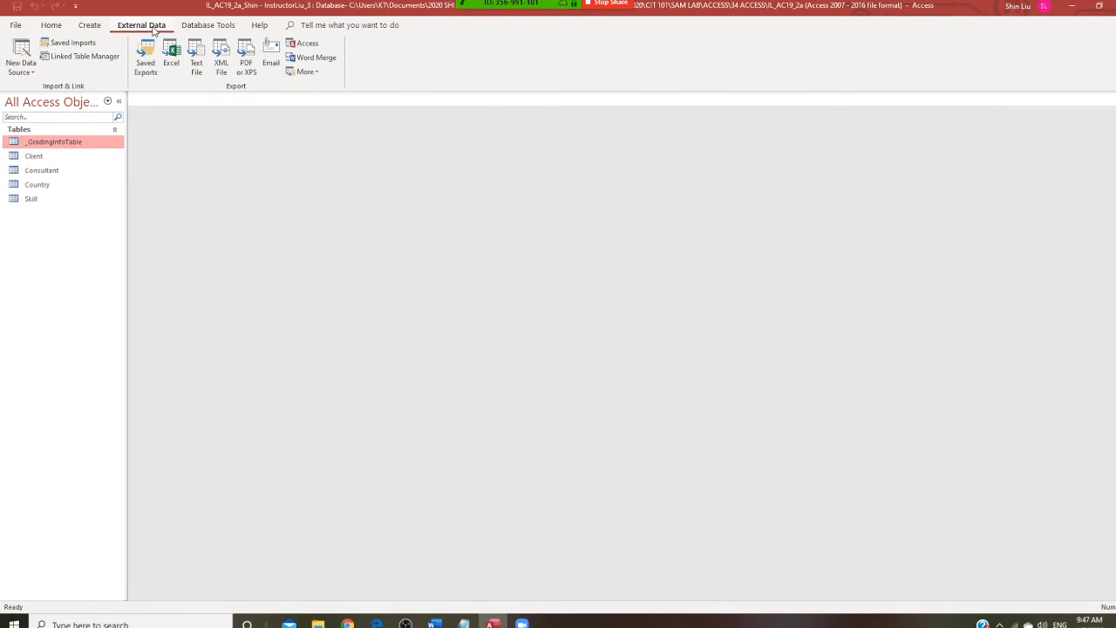
click(30, 73)
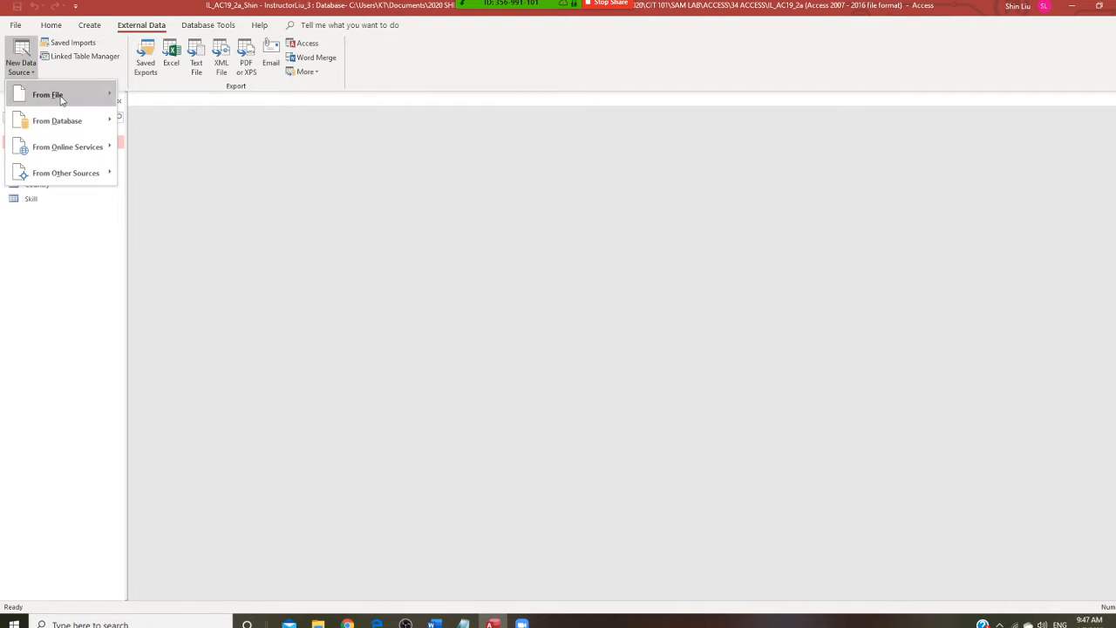
mouse_move(61, 101)
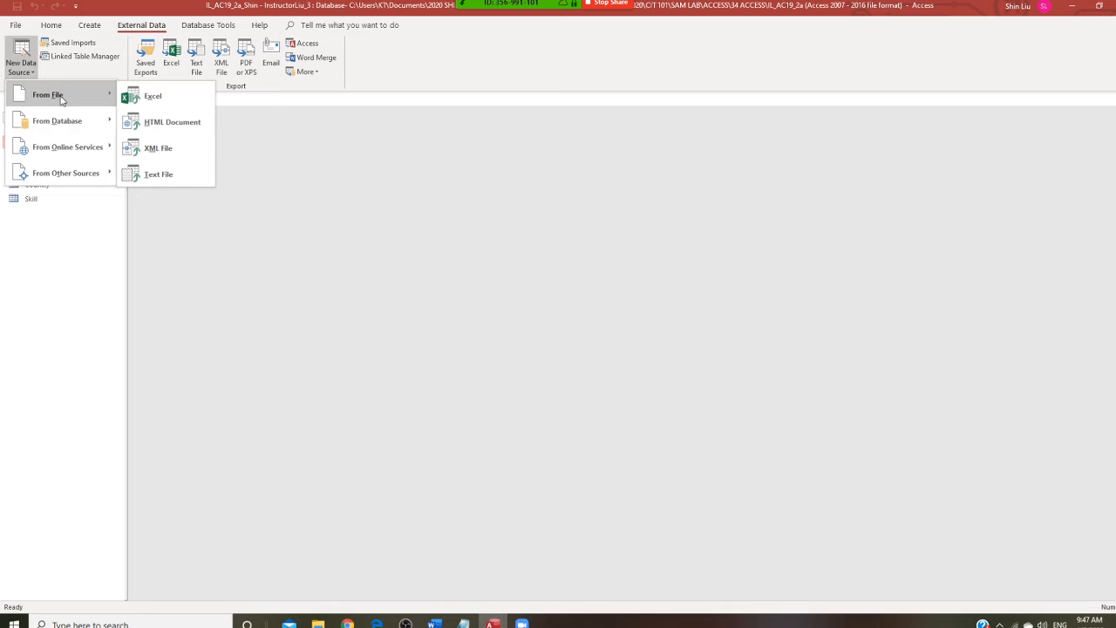
click(152, 106)
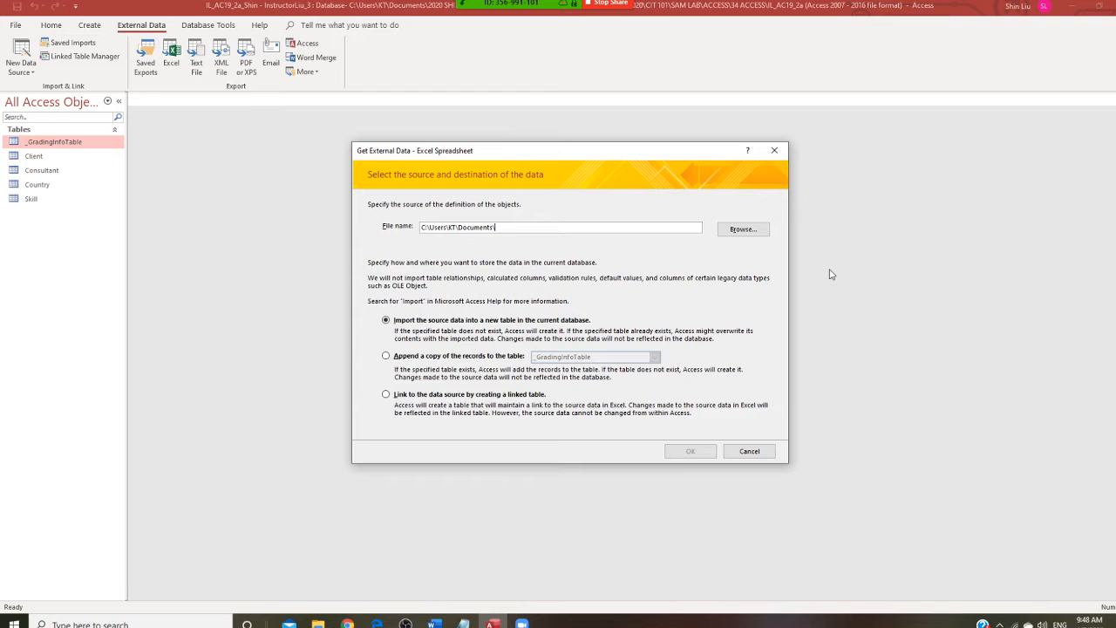
- Choose Support_AC19_2a_Clients.xlsx as the import source from the SPRING 2020 > CIT 101 > SAM LAB > ACCESS > 34 ACCESS folder
click(754, 230)
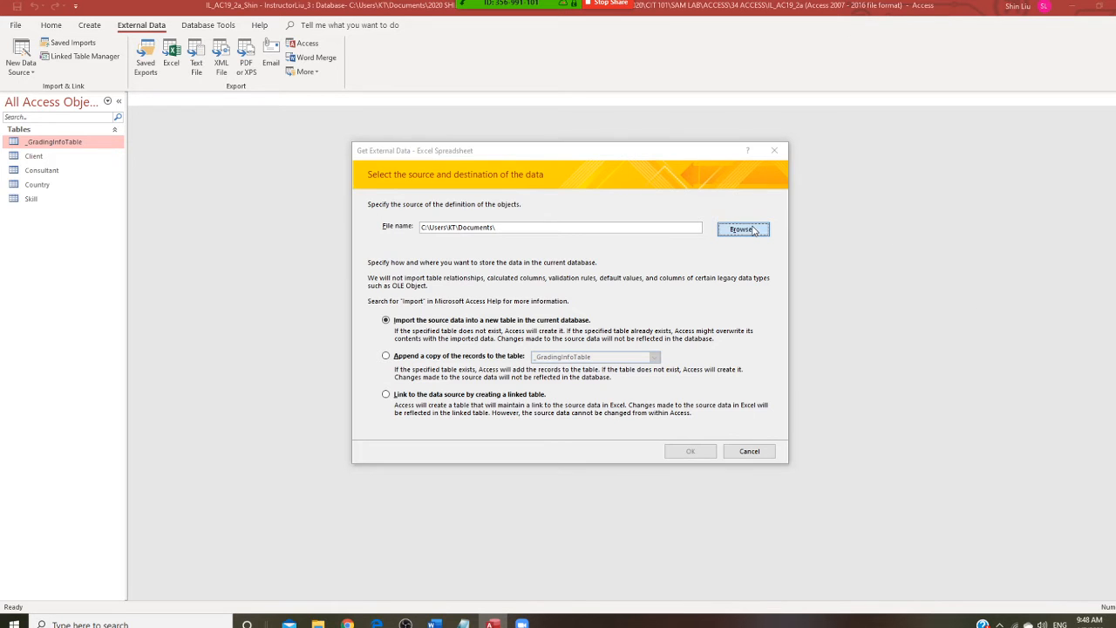
click(651, 256)
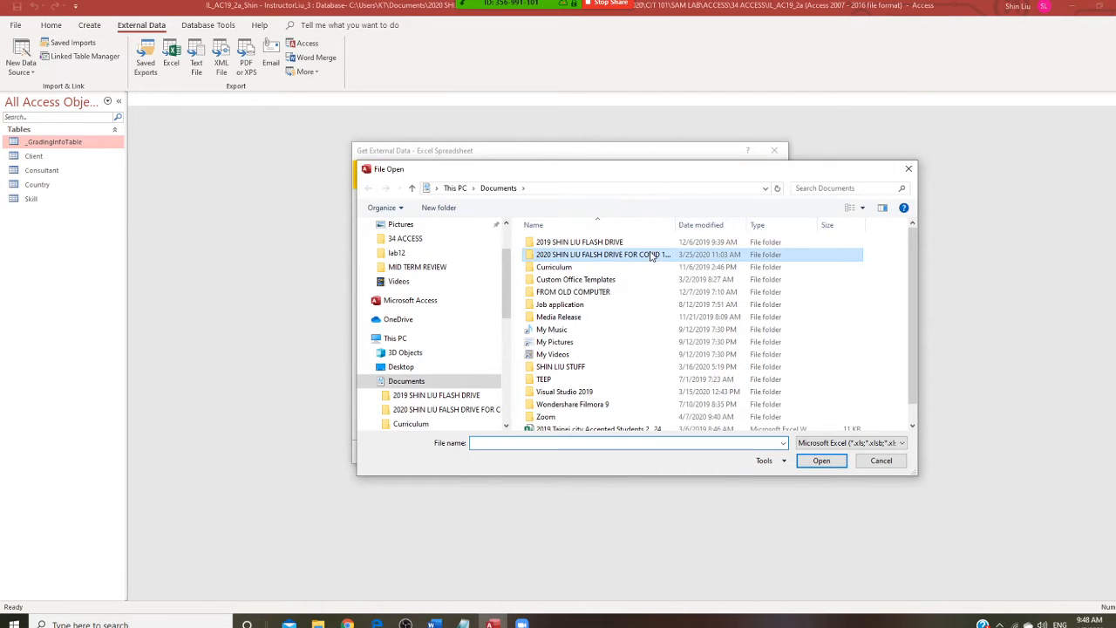
double_click(651, 256)
double_click(568, 256)
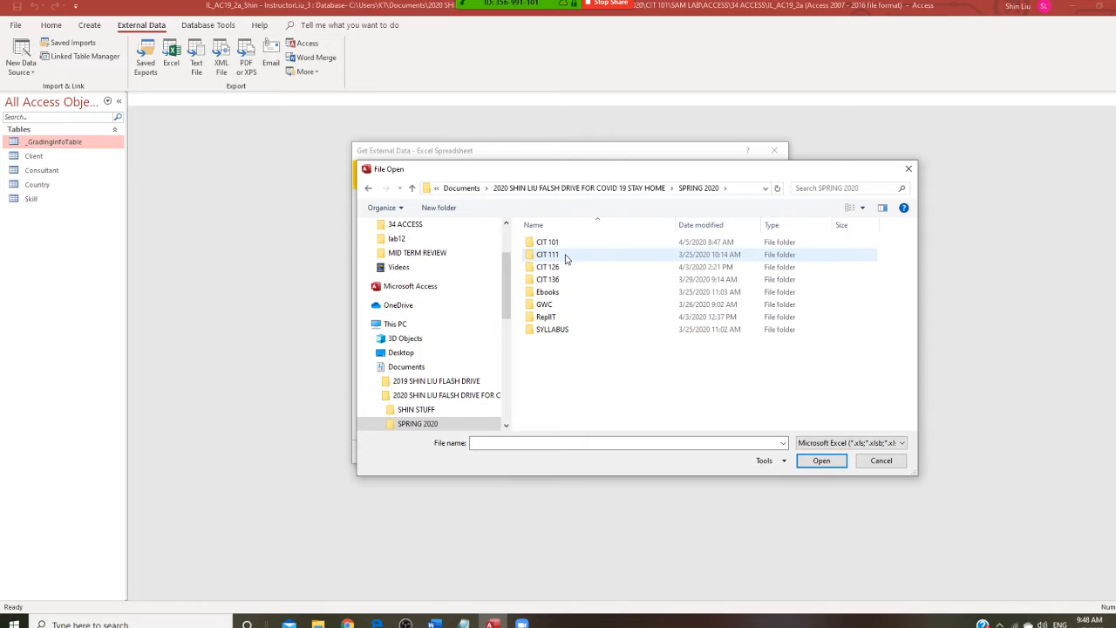
double_click(568, 242)
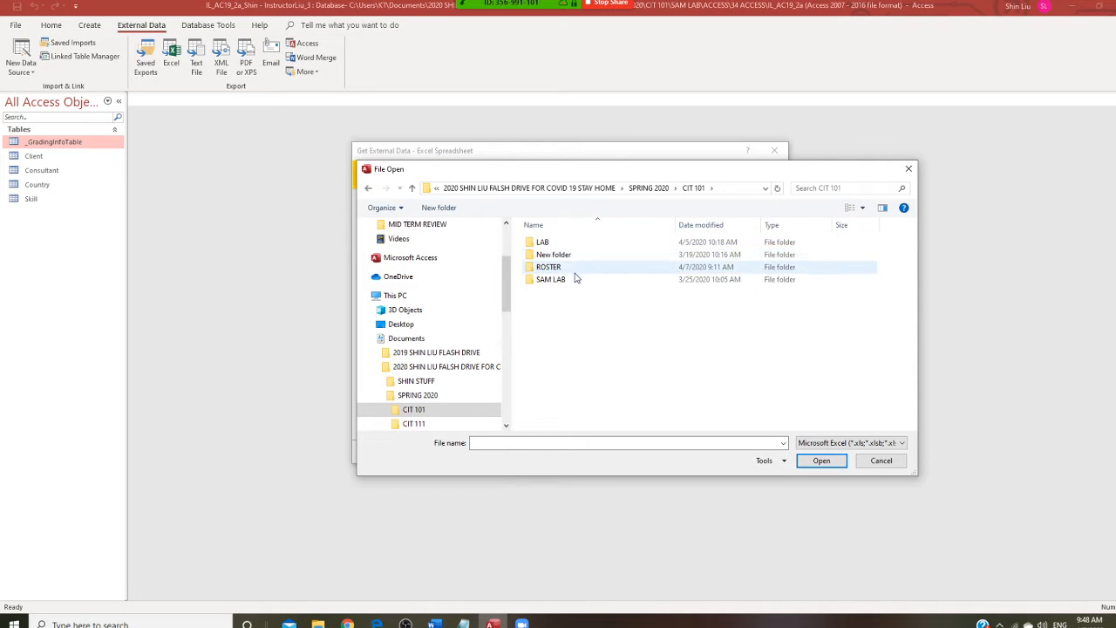
double_click(575, 278)
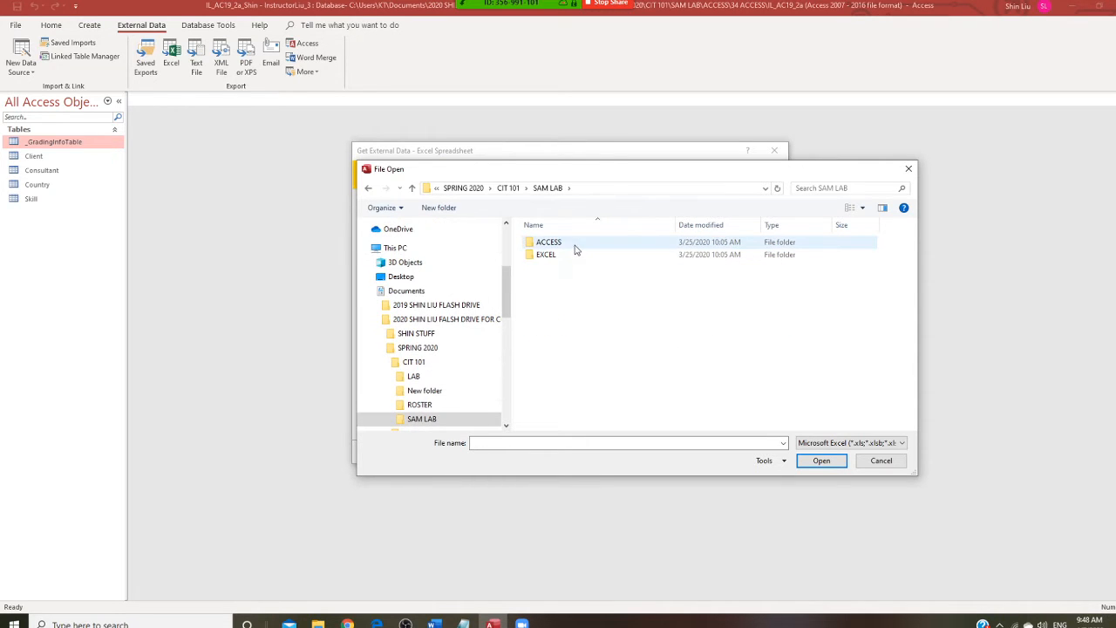
double_click(576, 245)
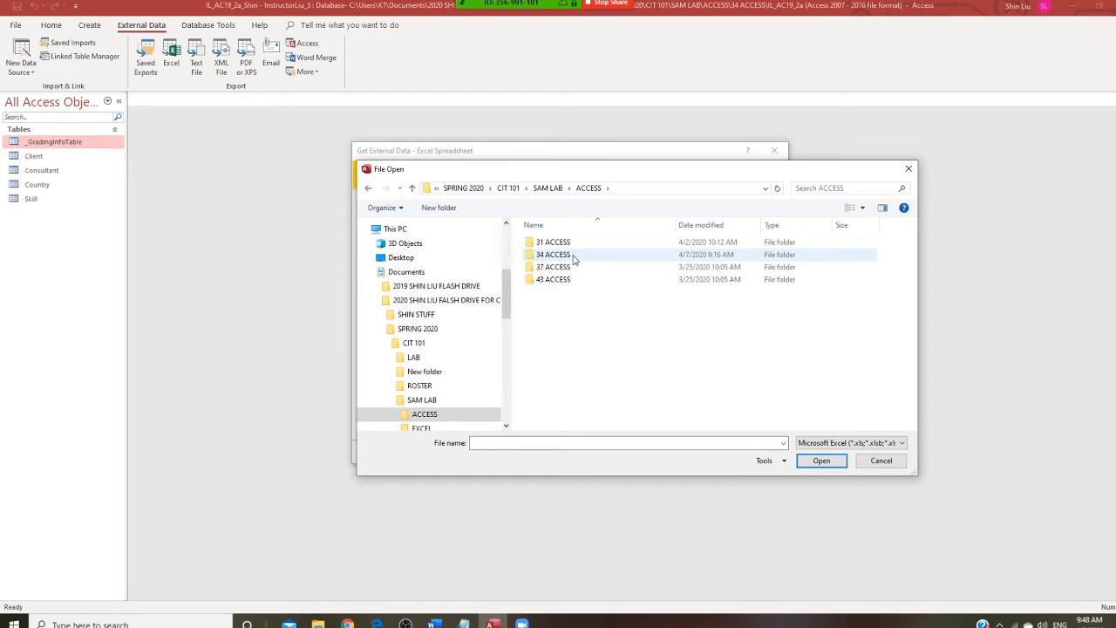
double_click(574, 256)
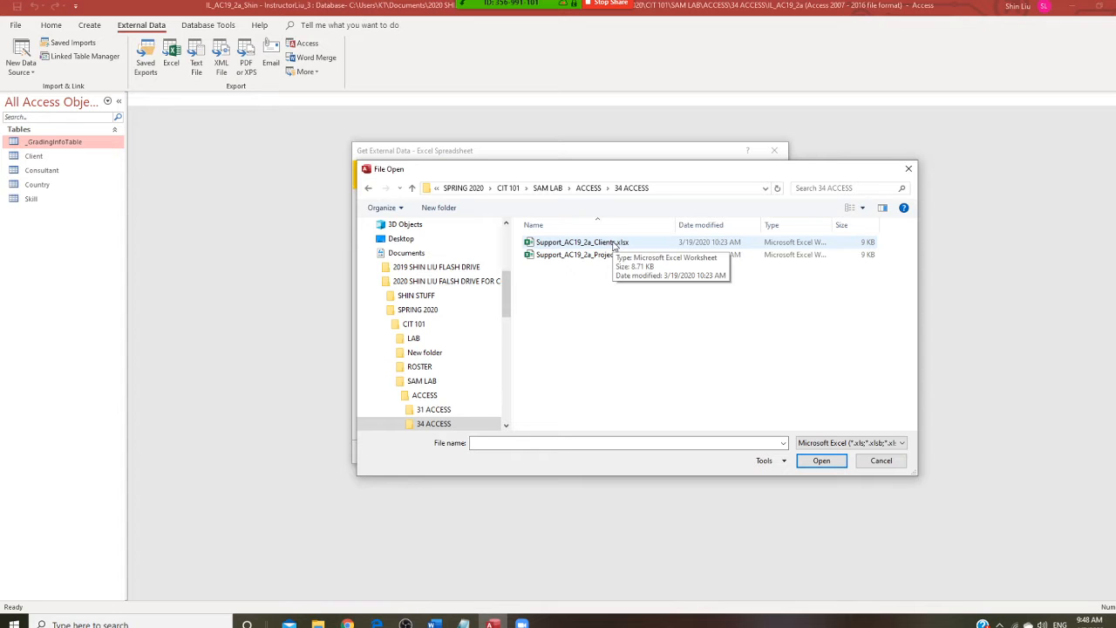
click(613, 247)
click(819, 461)
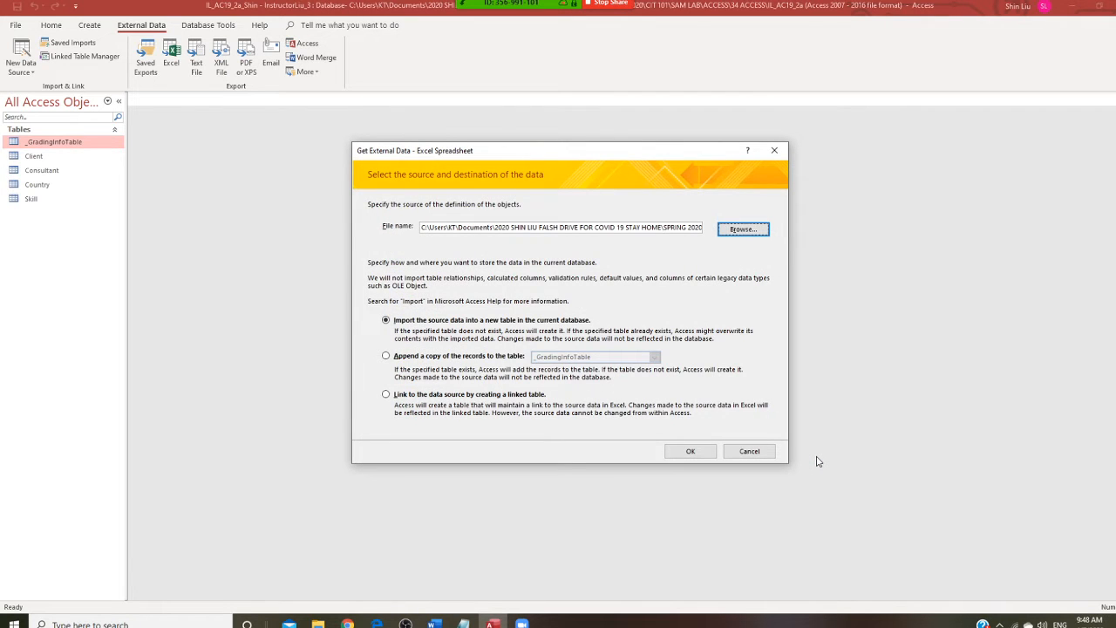
- Show the Notepad instructions and arrange them beside the import dialog to check how the data must be stored
click(465, 621)
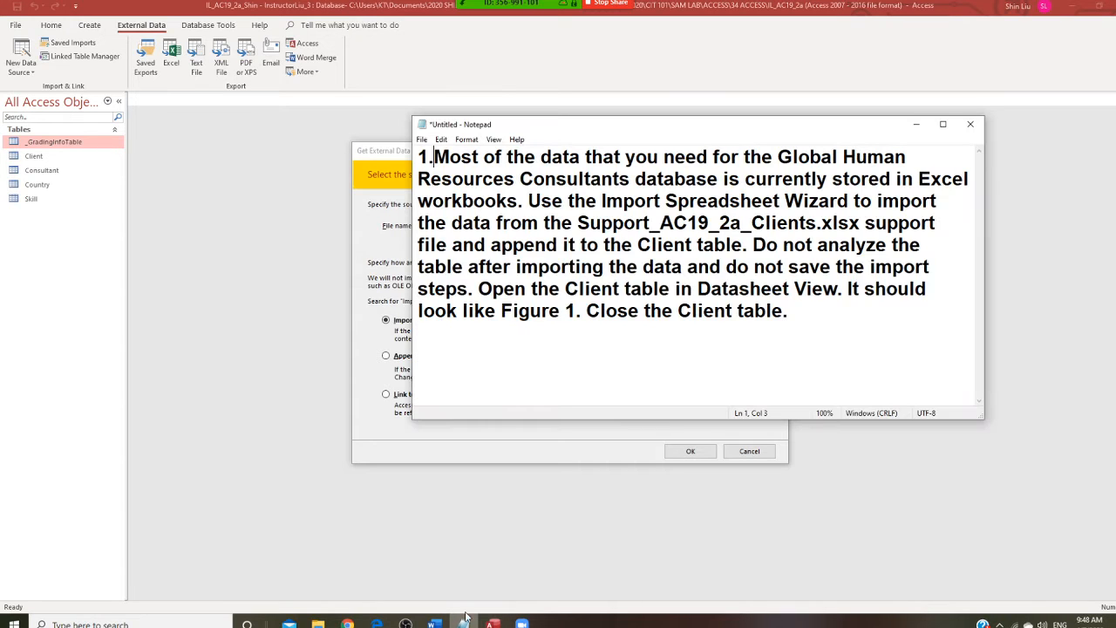
drag(624, 131, 804, 243)
drag(589, 148, 495, 114)
click(464, 623)
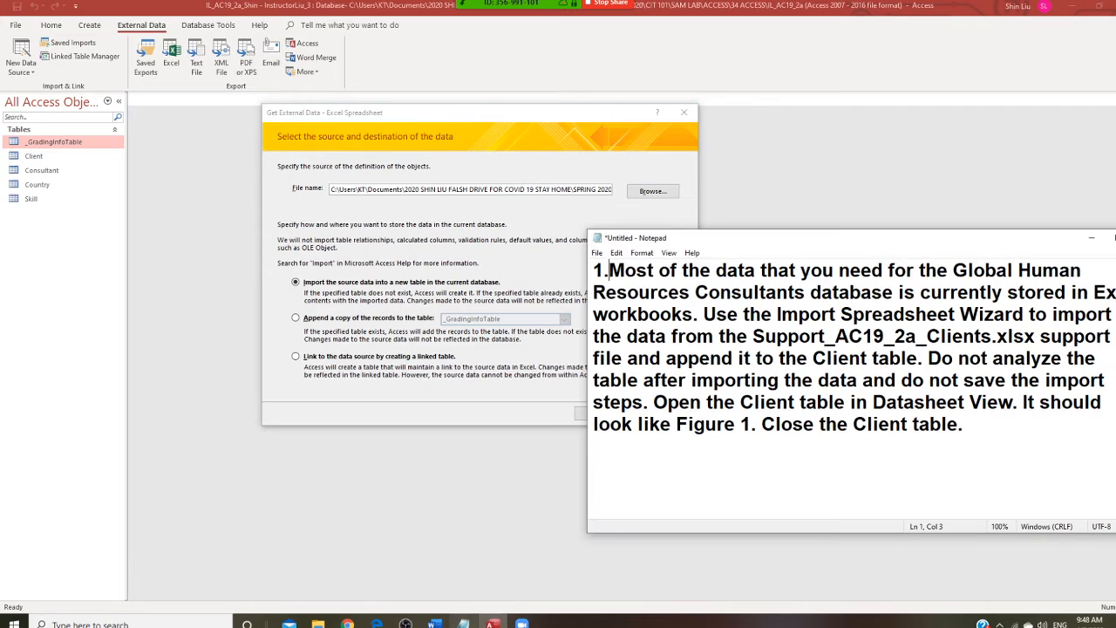
drag(767, 248, 833, 150)
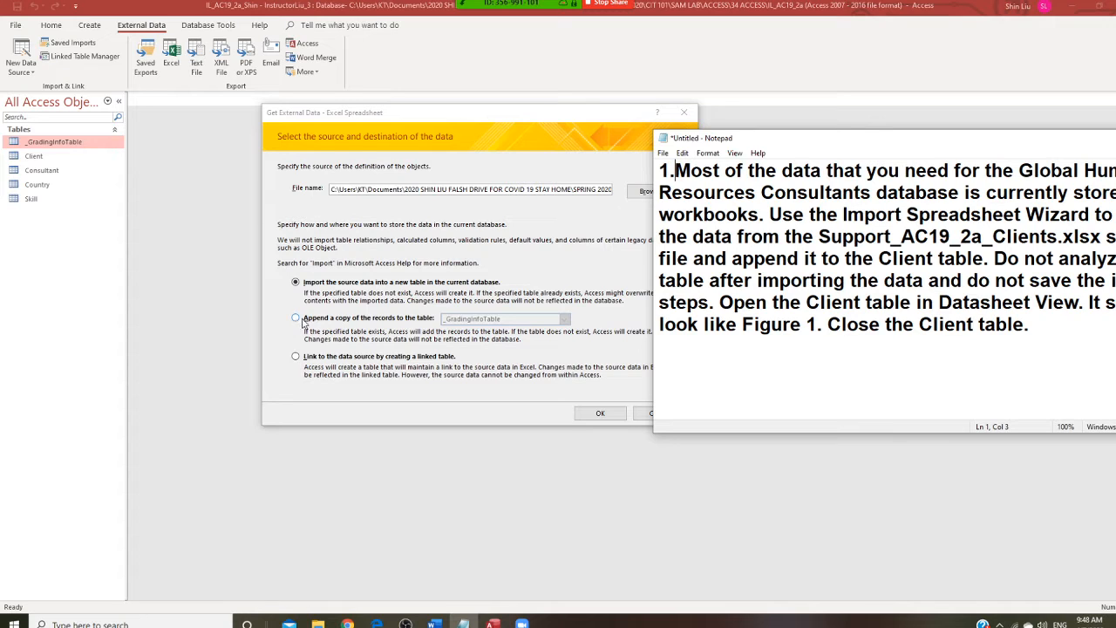
- Set the import to append a copy of the records to the Client table
click(535, 321)
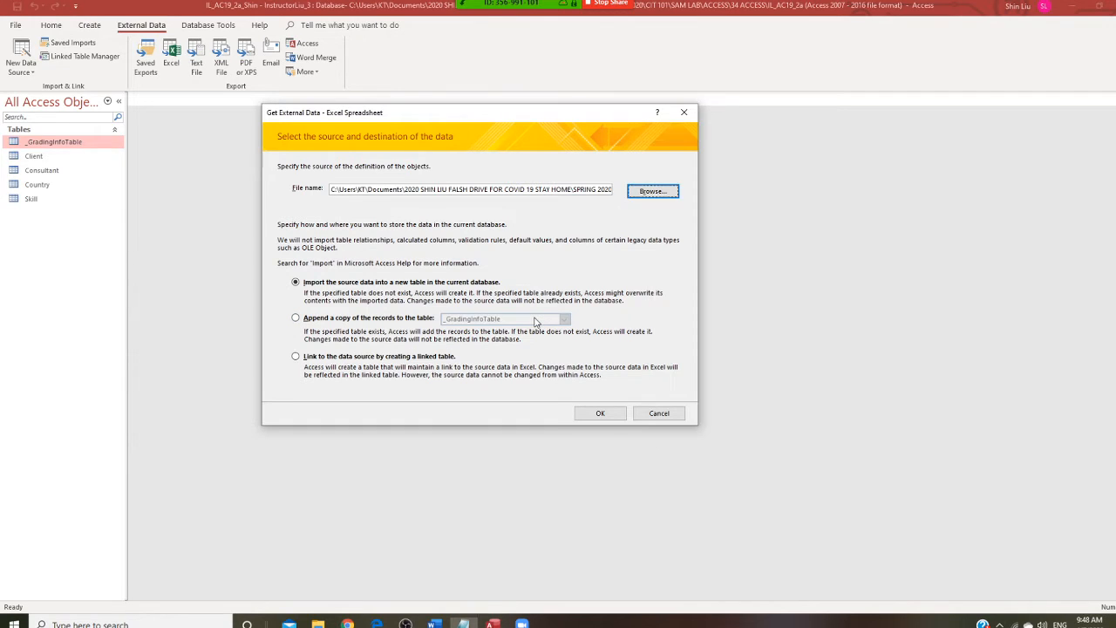
click(295, 319)
click(565, 319)
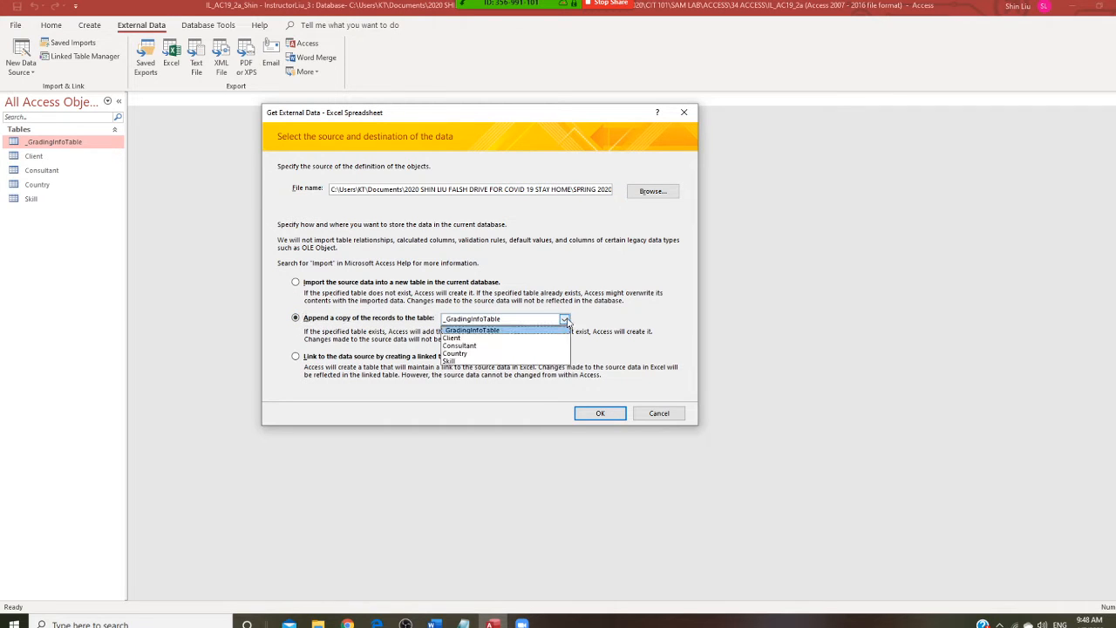
click(480, 339)
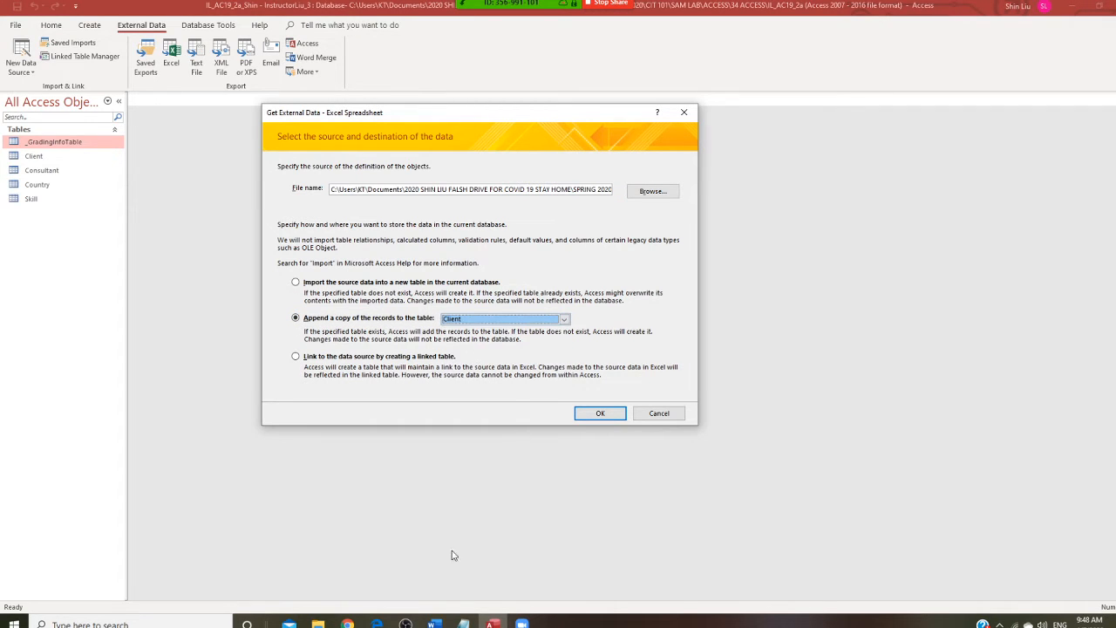
- Recheck the instructions and complete the spreadsheet import into Client without analyzing the table or saving the import steps
click(464, 623)
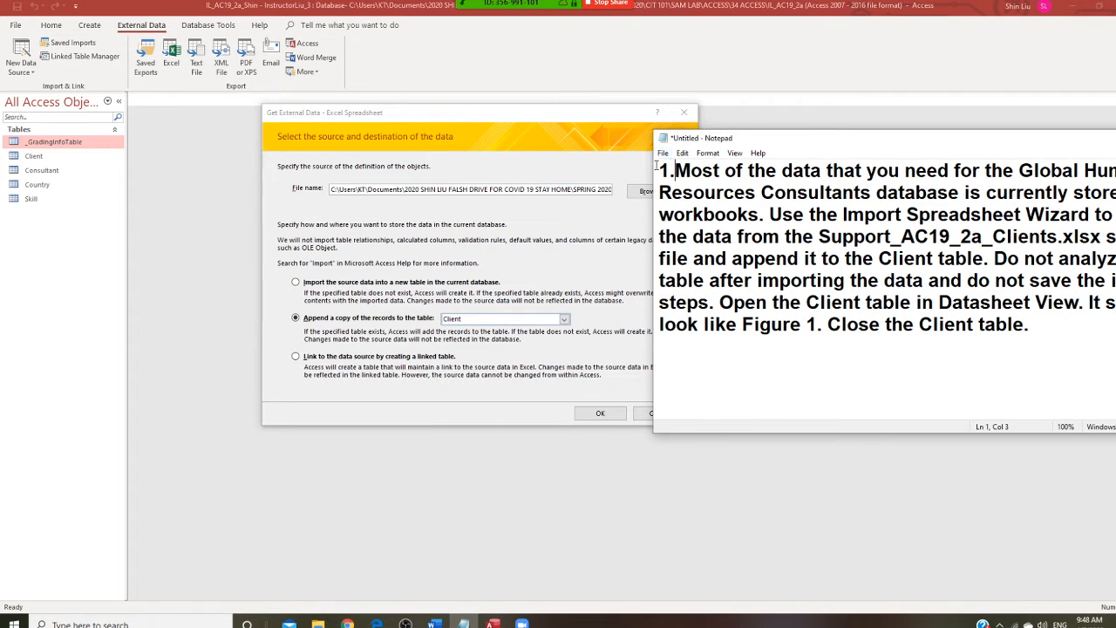
drag(653, 168, 725, 167)
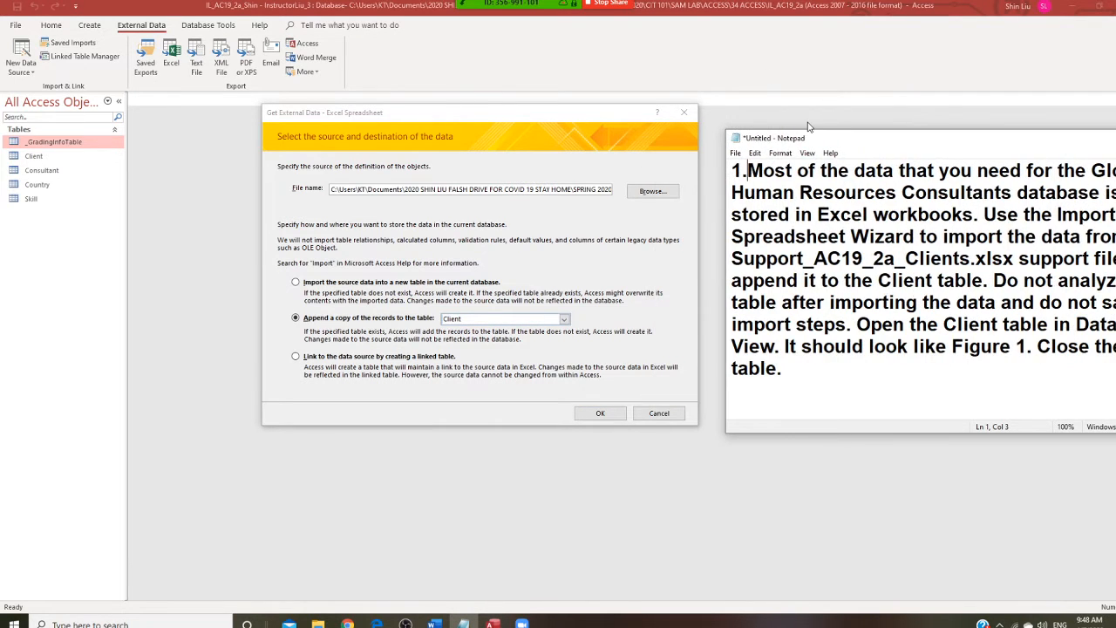
click(611, 419)
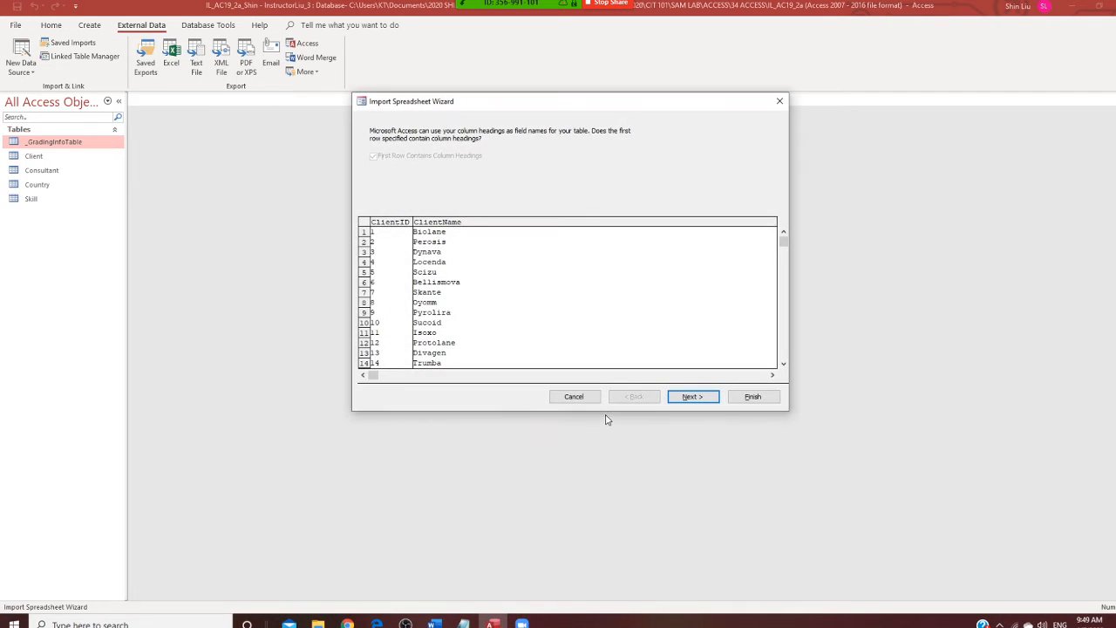
click(697, 400)
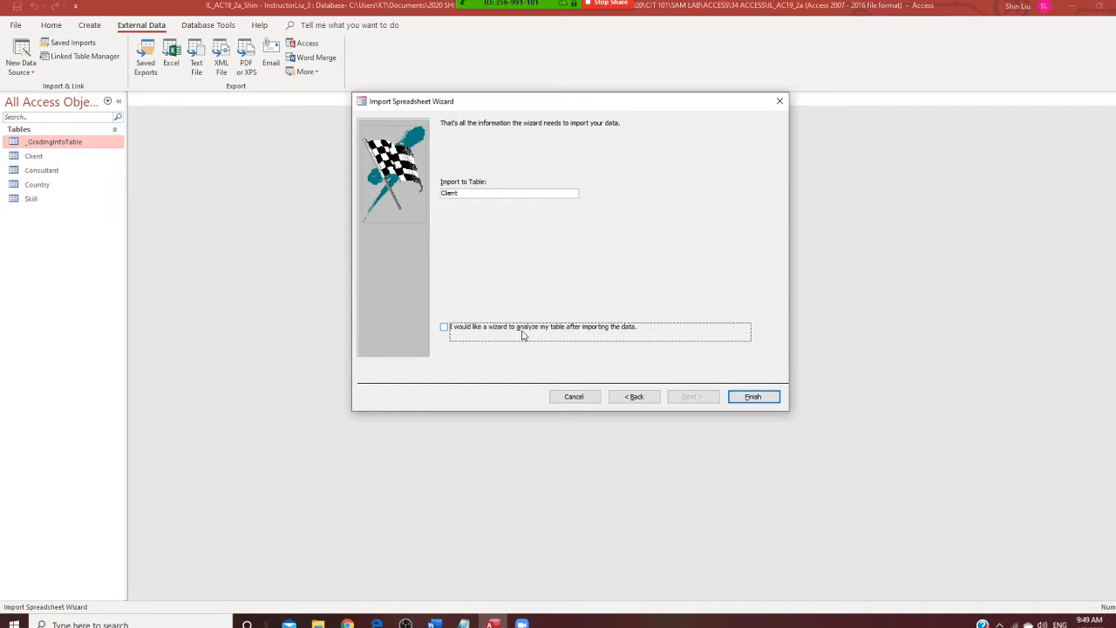
click(753, 397)
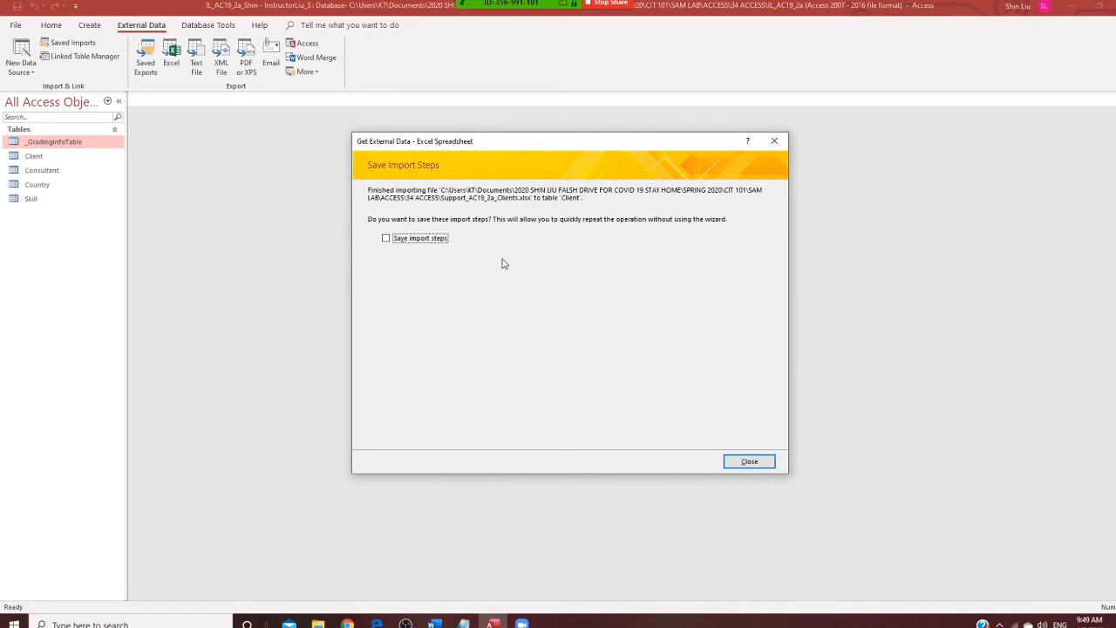
click(751, 462)
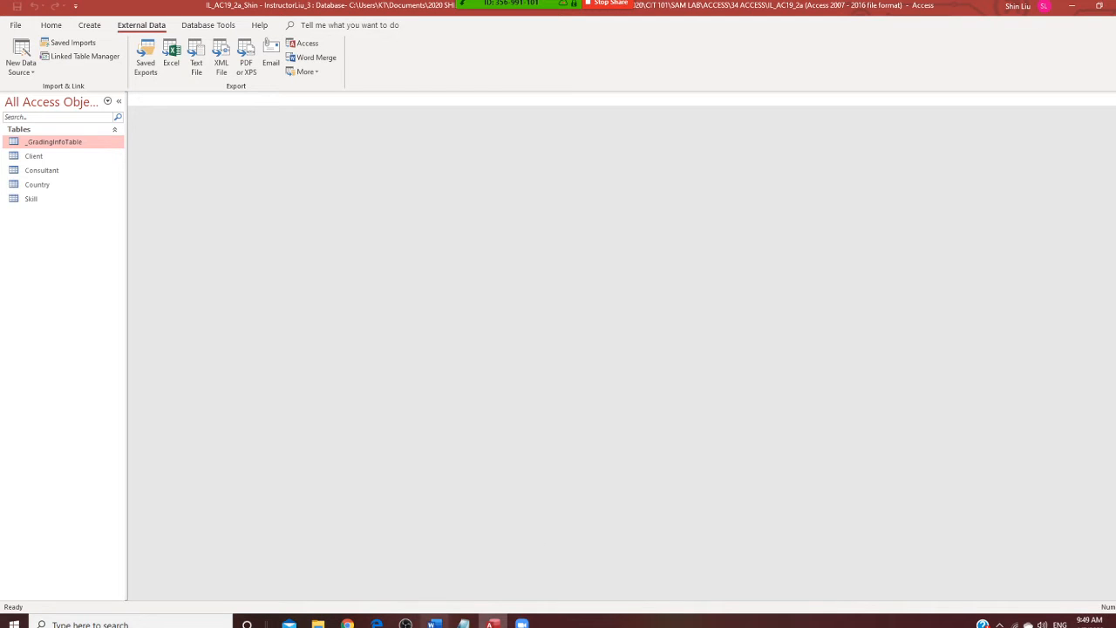
- Review the instructions, open the Client table in Datasheet View to check the imported records, and close it
click(464, 622)
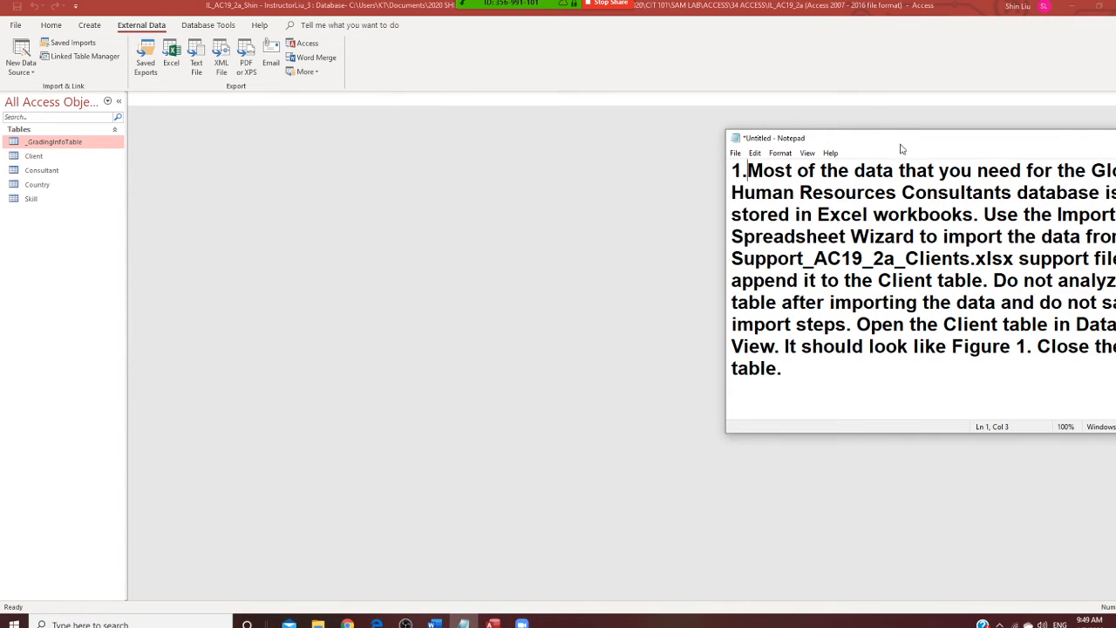
drag(898, 148, 751, 134)
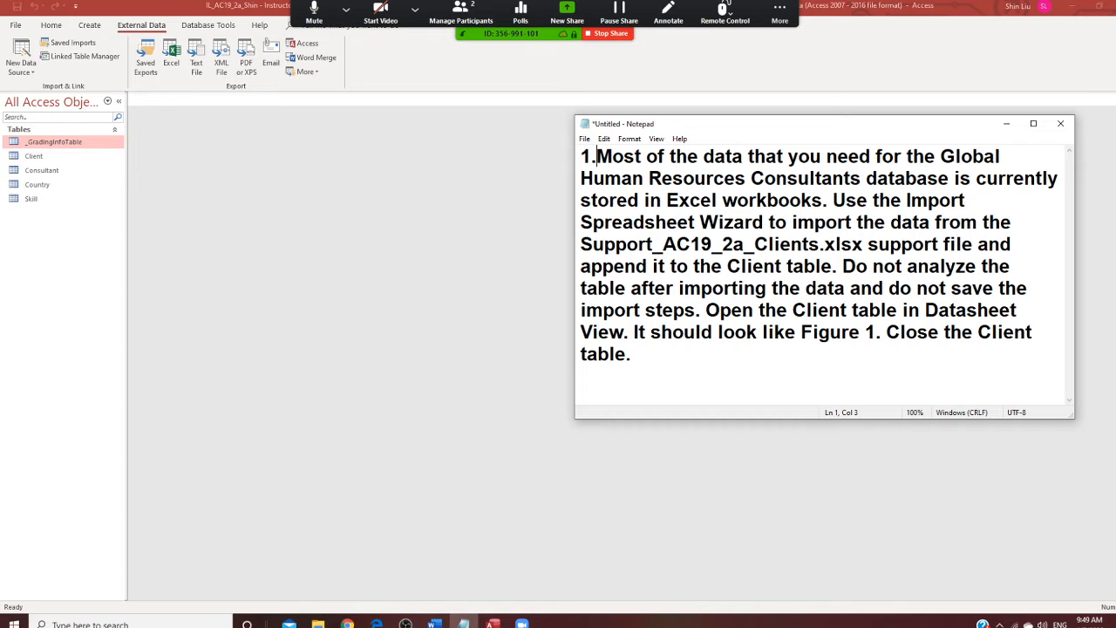
double_click(43, 157)
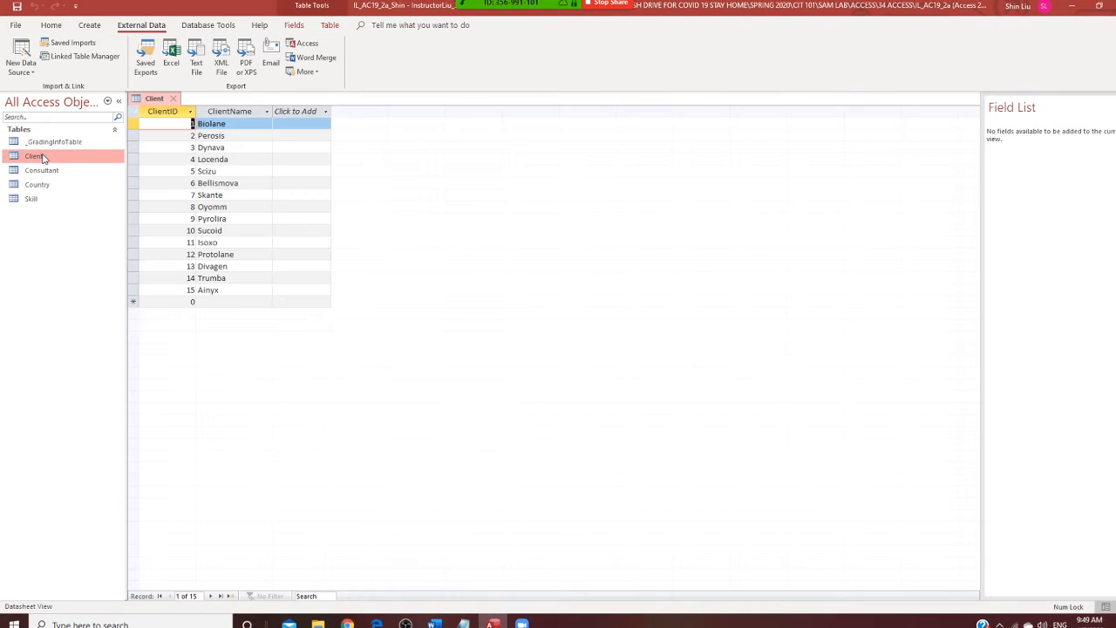
click(171, 101)
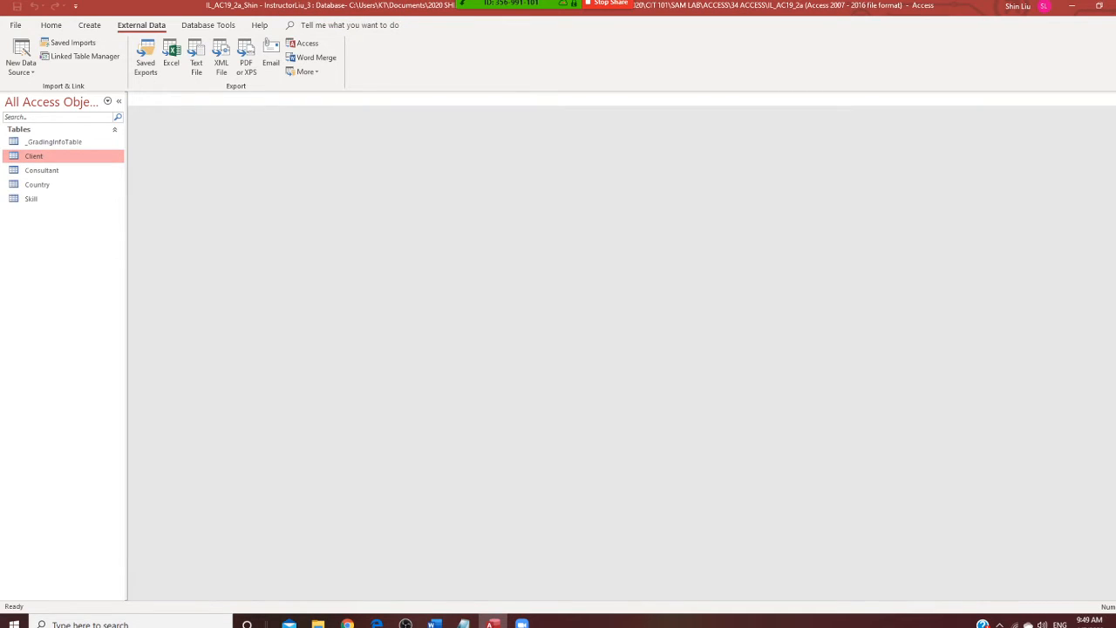
- Replace the Notepad text with the instruction 2 text, remove the gap after its number, and review the Projects import requirements
key(alt+Tab)
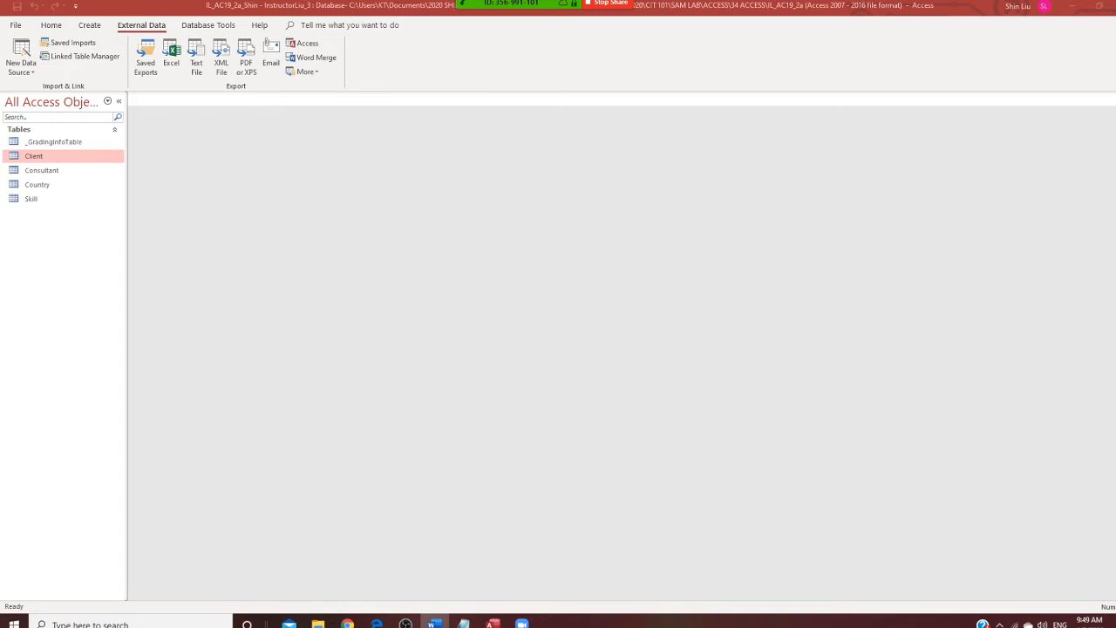
click(463, 624)
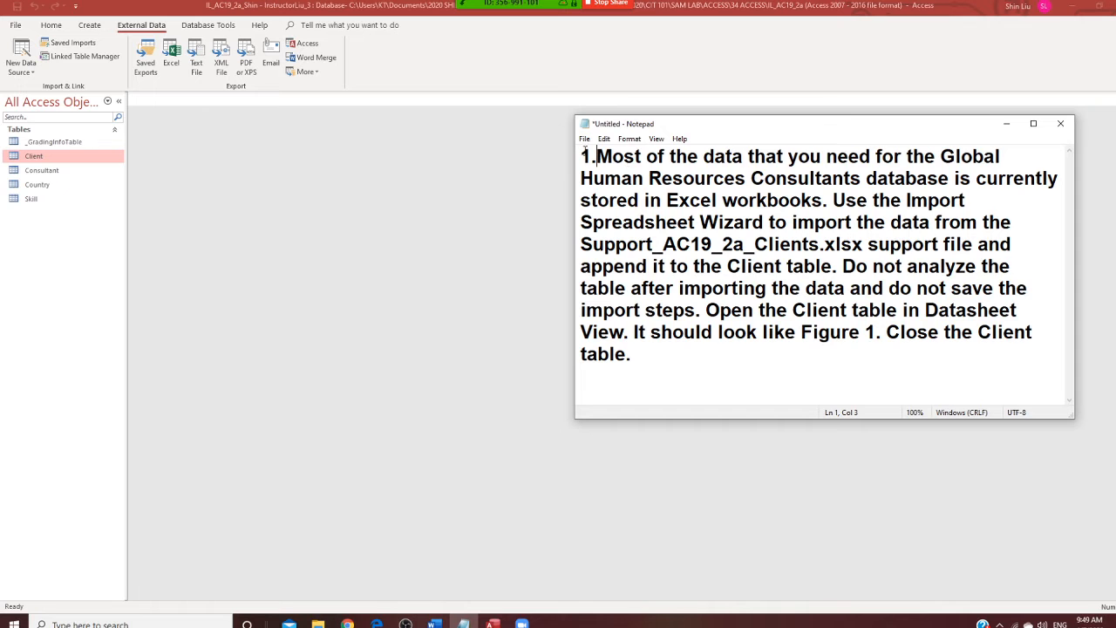
drag(581, 156, 869, 369)
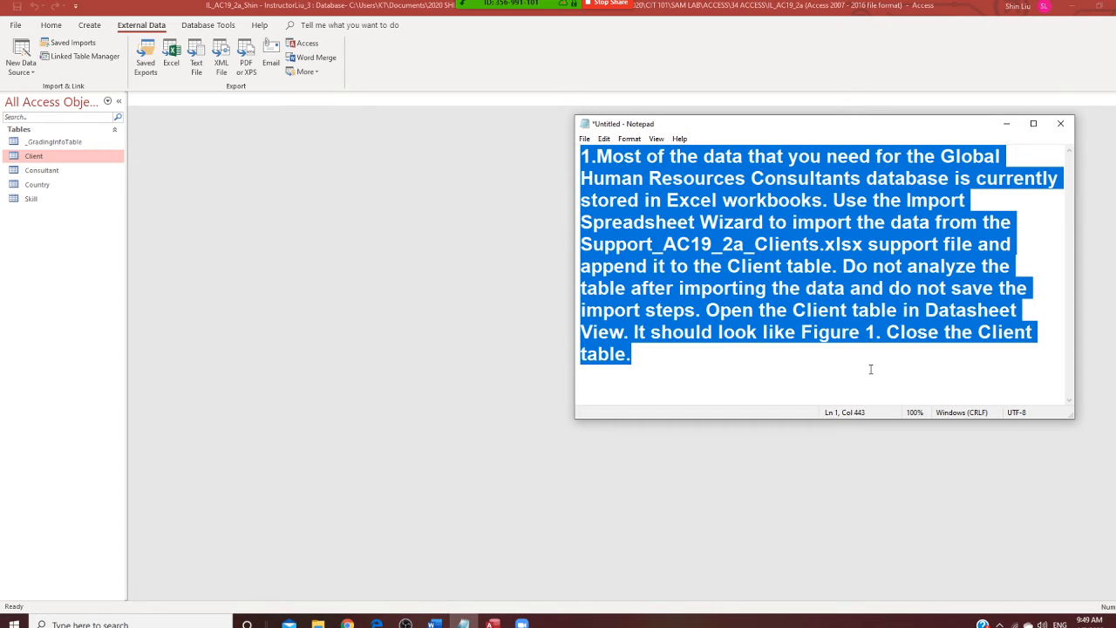
text(2.	Consultants work on projects, such as creating websites for internal communication. Use the Import Spreadsheet Wizard to import the data from the Support_AC19_2a_Projects.xlsx support file as a new table. The first row contains a column heading, but no other change needs to be made to the field. Let Access add a primary key to the table. Name the table Project and do not save the import steps. Open the Project table in Datasheet View. It should look like Figure 2. Close the Project table.)
click(670, 155)
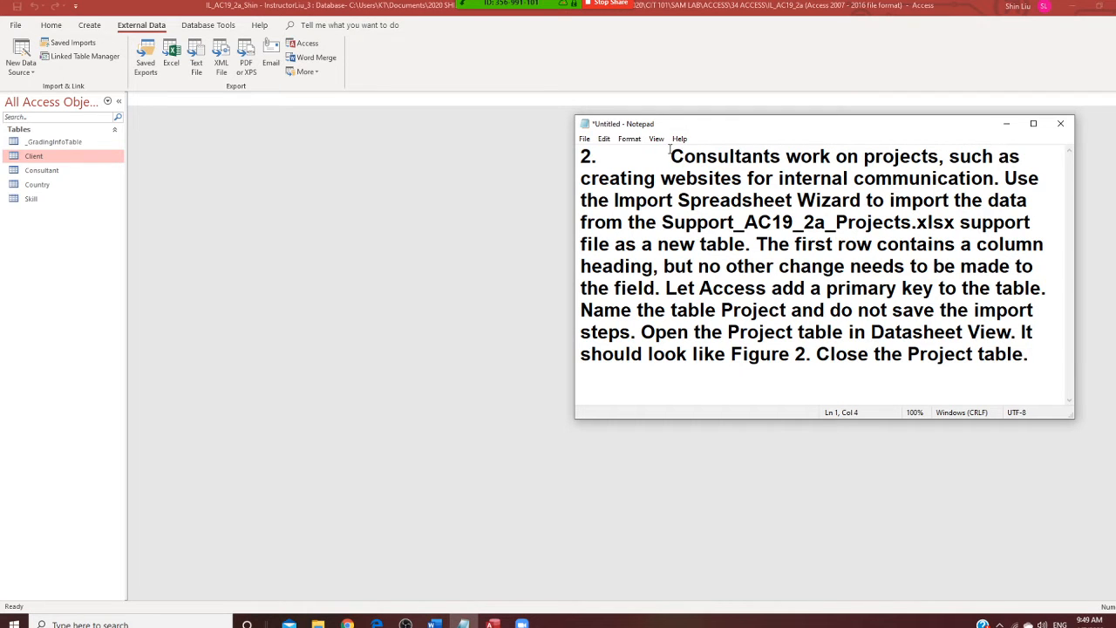
key(BackSpace)
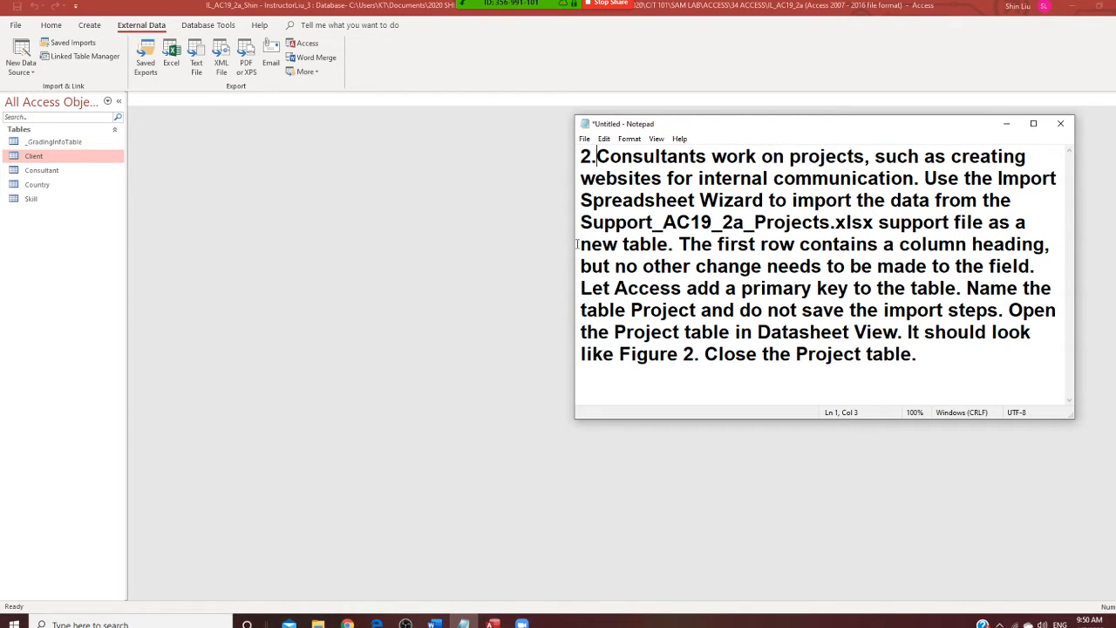
drag(581, 246, 629, 247)
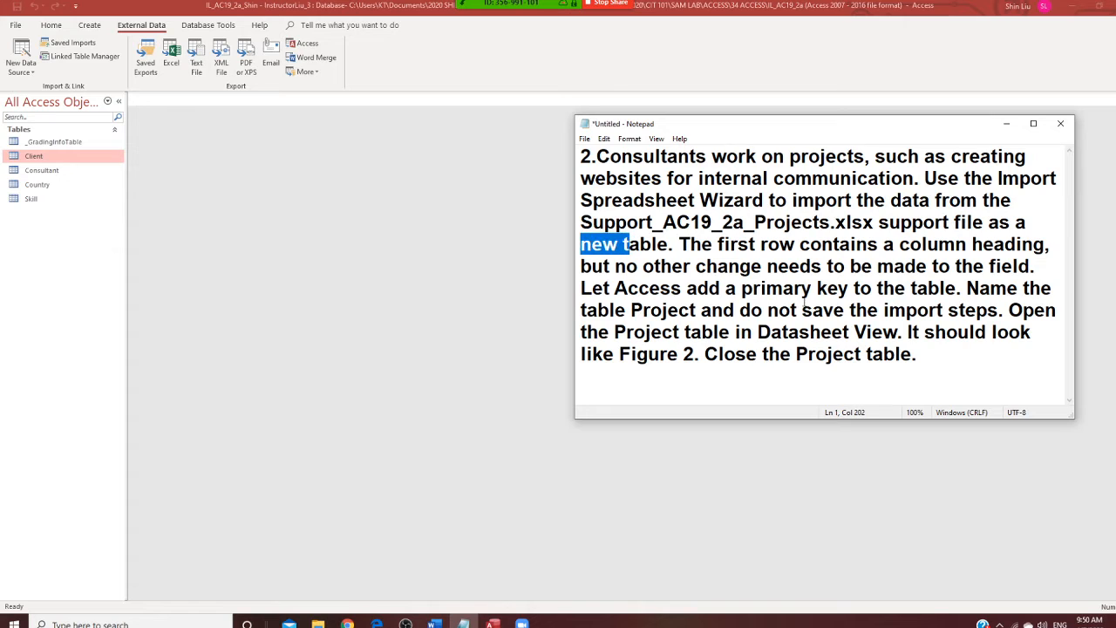
click(1018, 393)
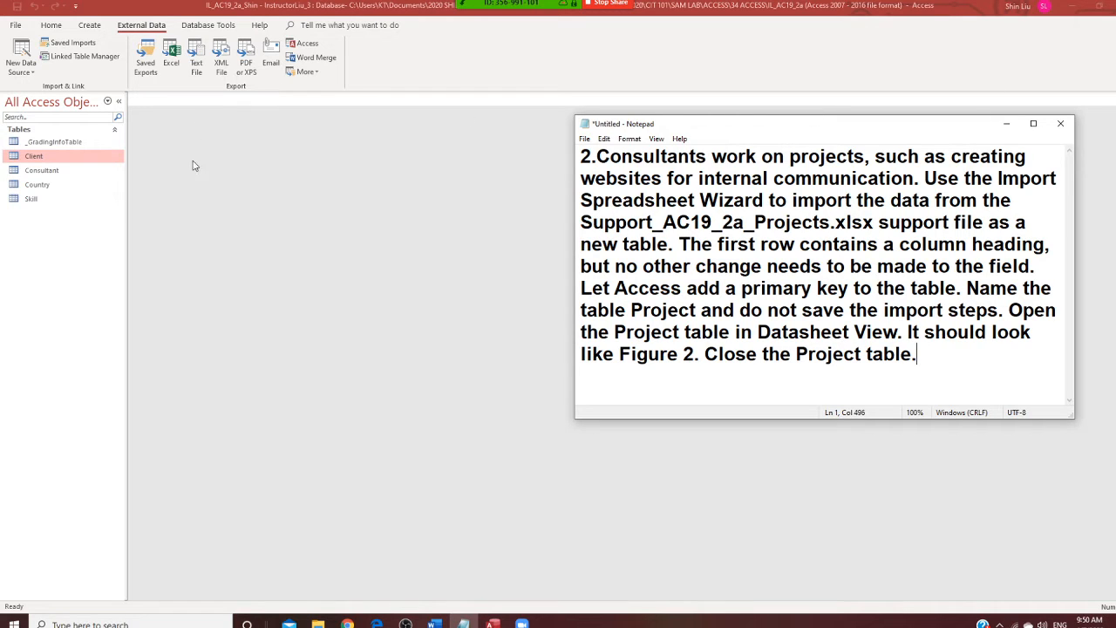
- Start an Excel import of Support_AC19_2a_Projects.xlsx into a new table in the current database
click(24, 68)
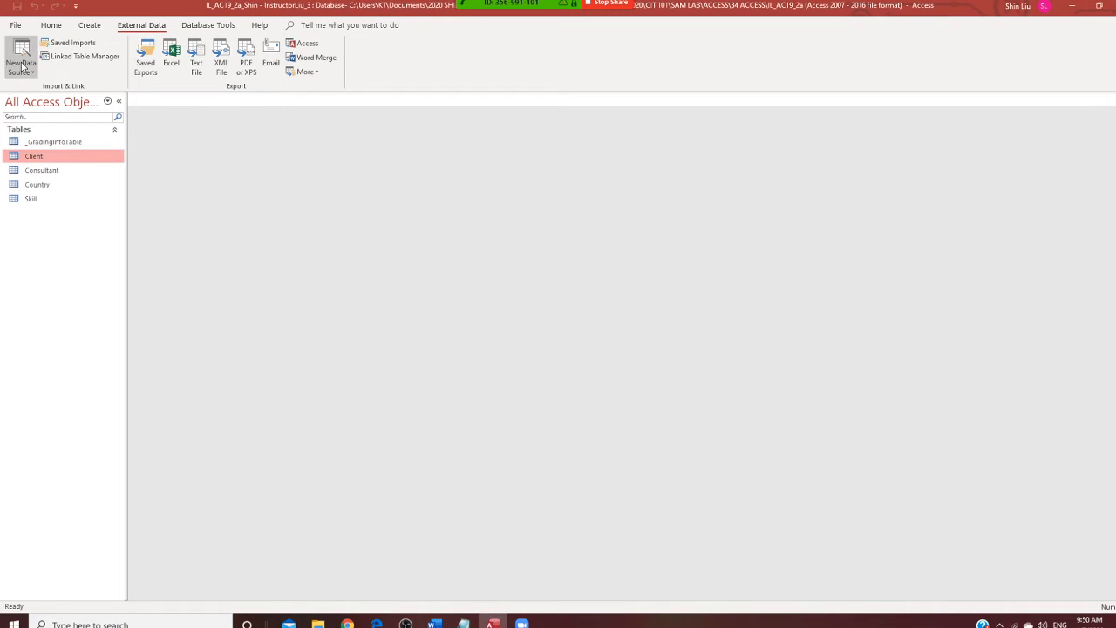
click(32, 73)
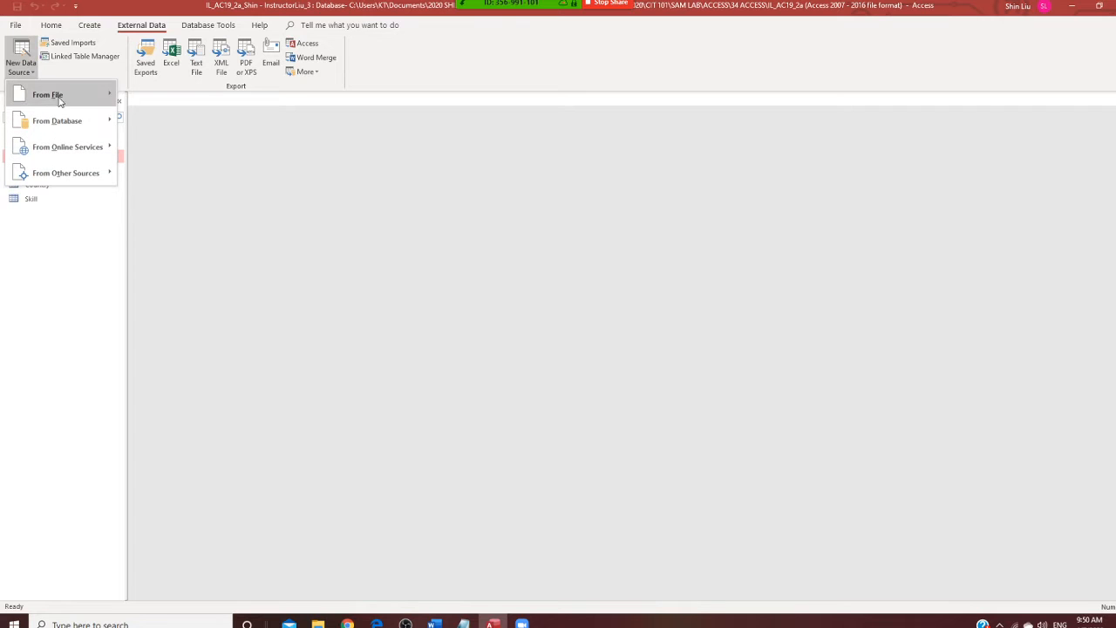
mouse_move(60, 95)
click(183, 106)
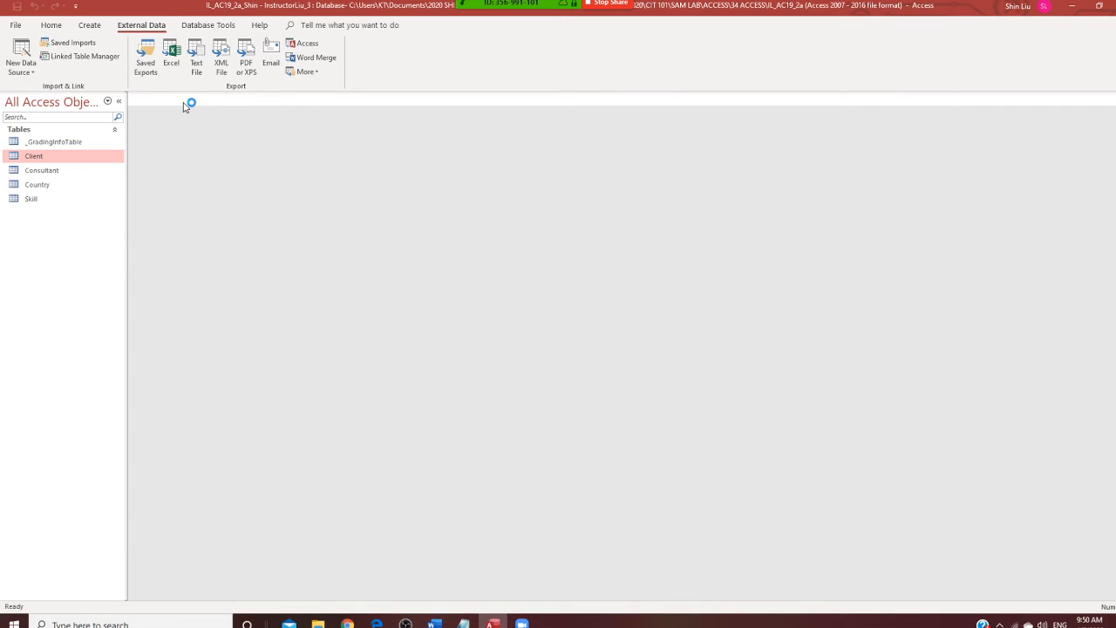
click(746, 234)
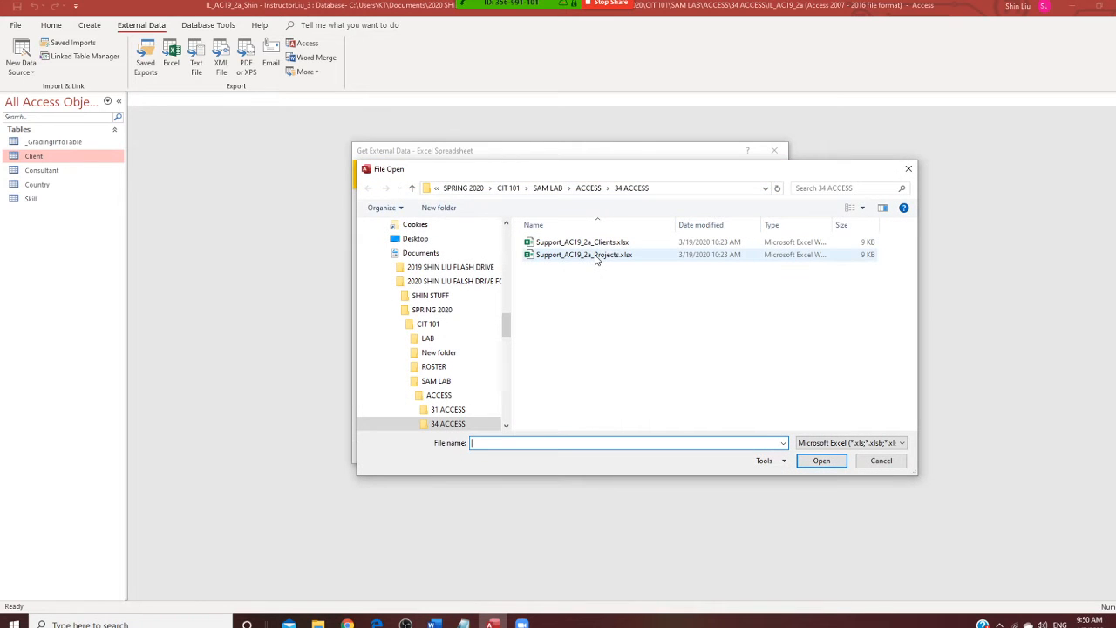
click(596, 257)
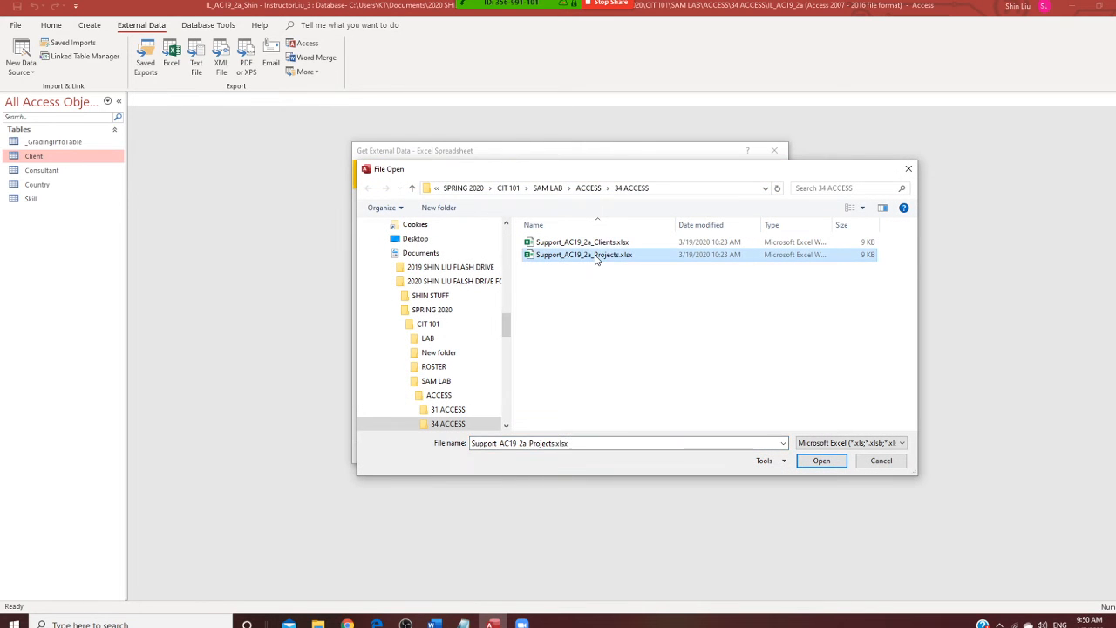
click(829, 464)
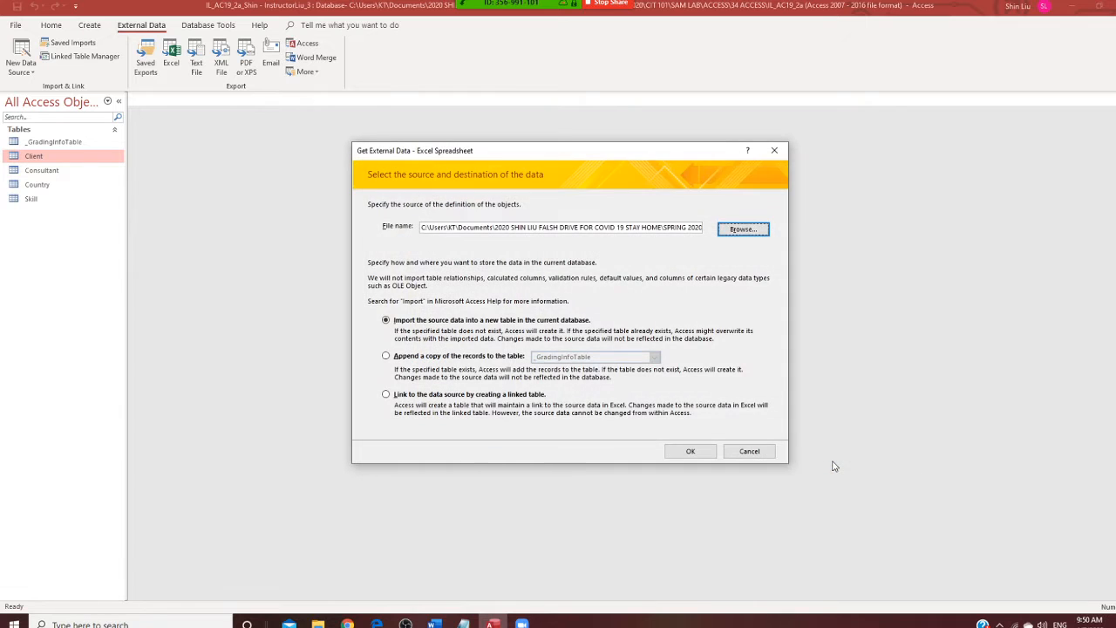
click(690, 452)
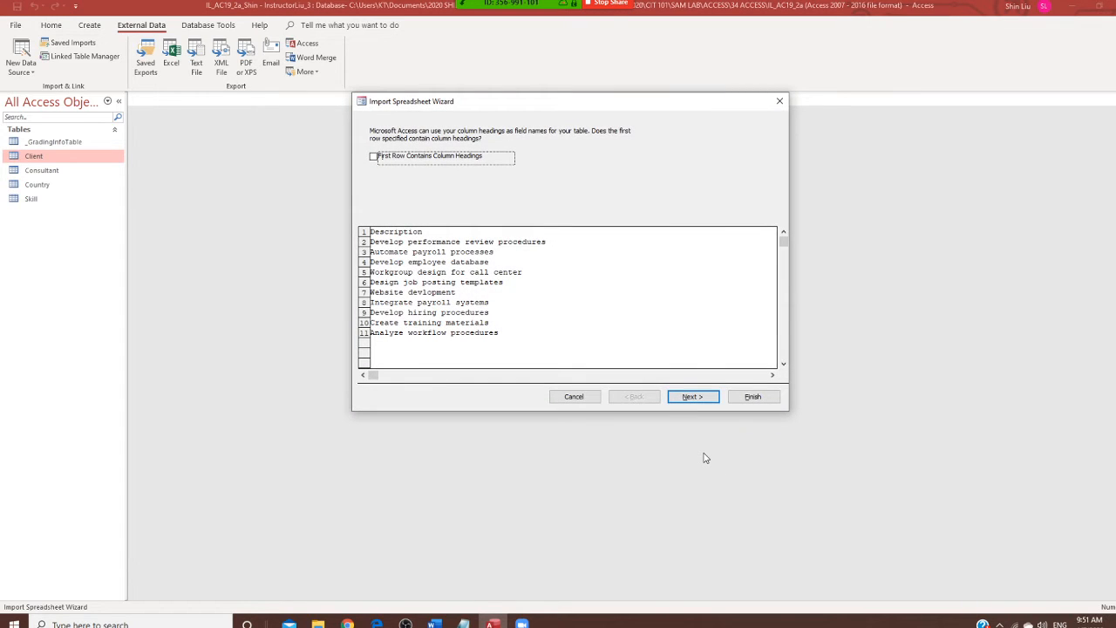
- Use the first row as column headings and accept the field options for the Description field
click(374, 157)
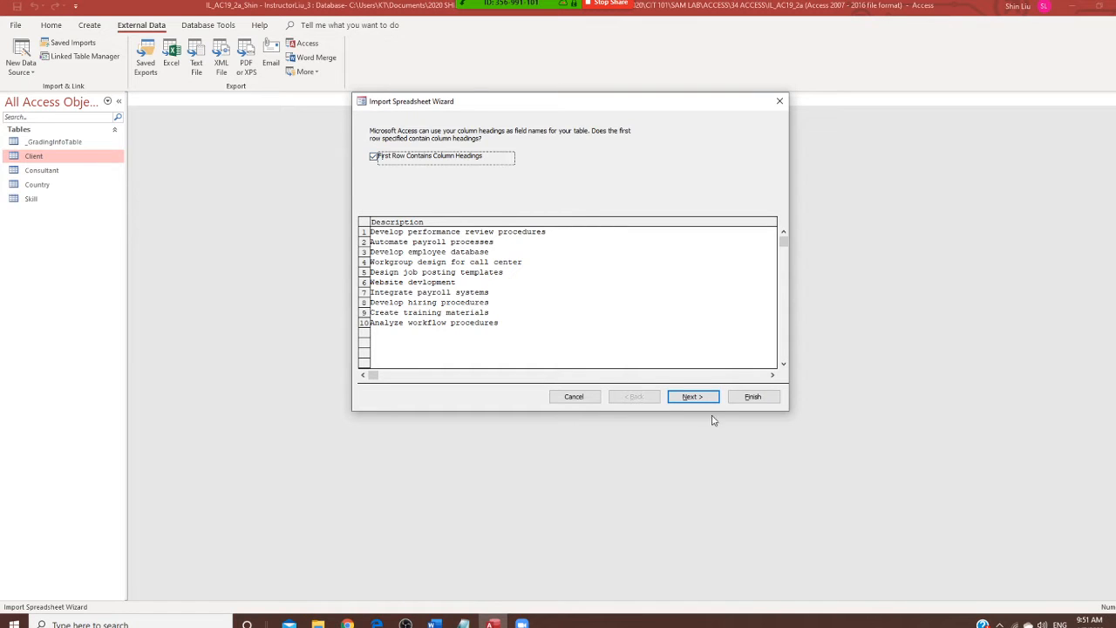
click(694, 396)
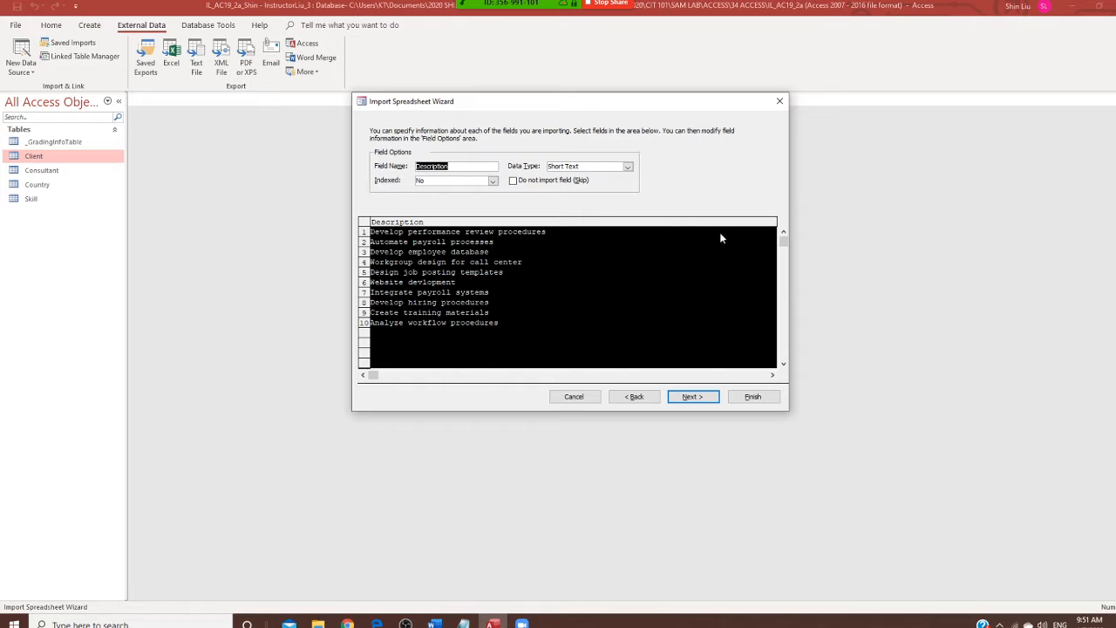
click(695, 396)
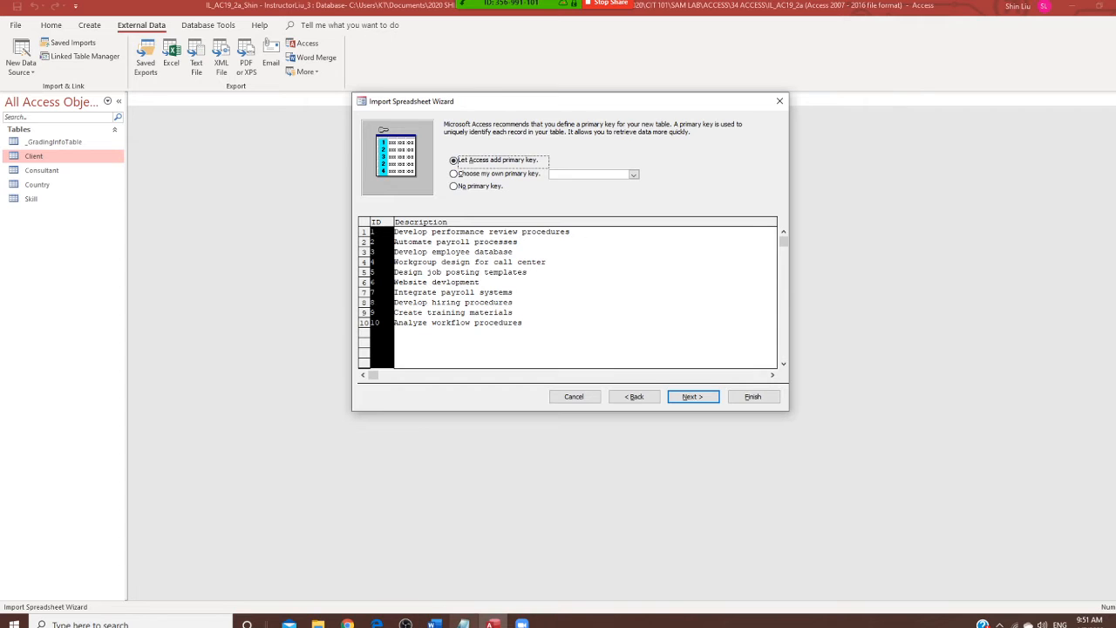
- Check the Notepad instructions against the import wizard and let Access add the primary key
click(464, 624)
drag(715, 128, 479, 322)
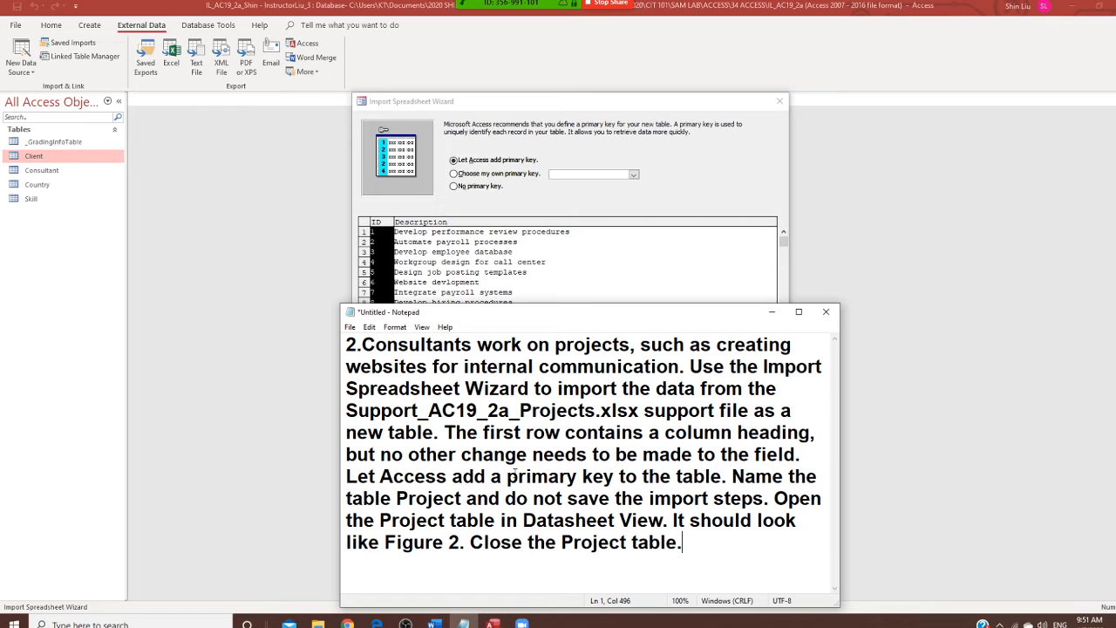
drag(714, 319, 732, 365)
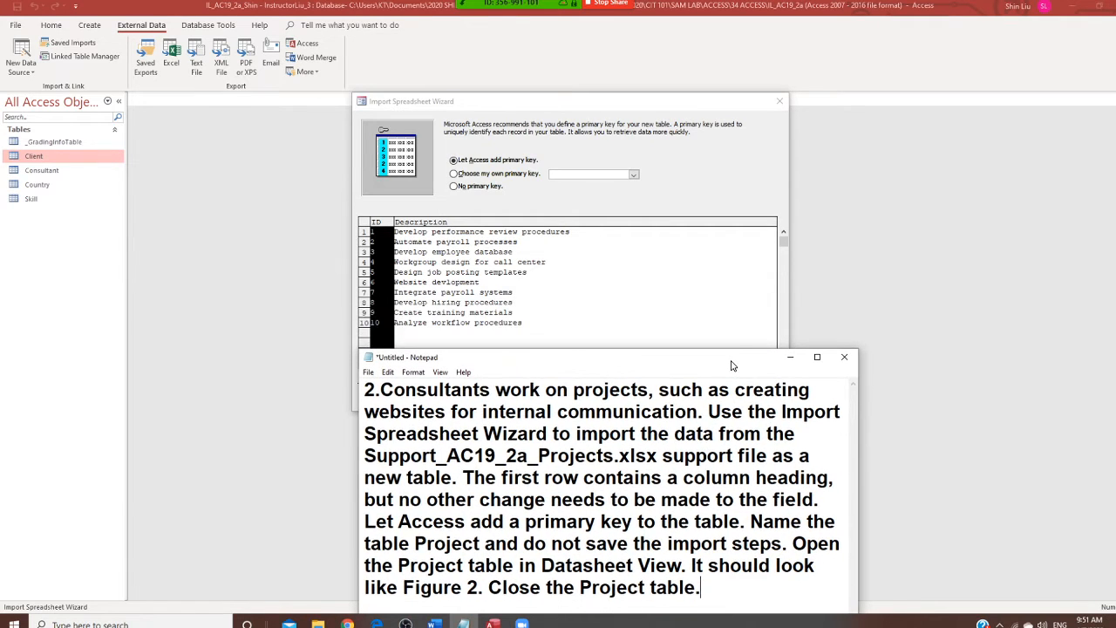
click(791, 362)
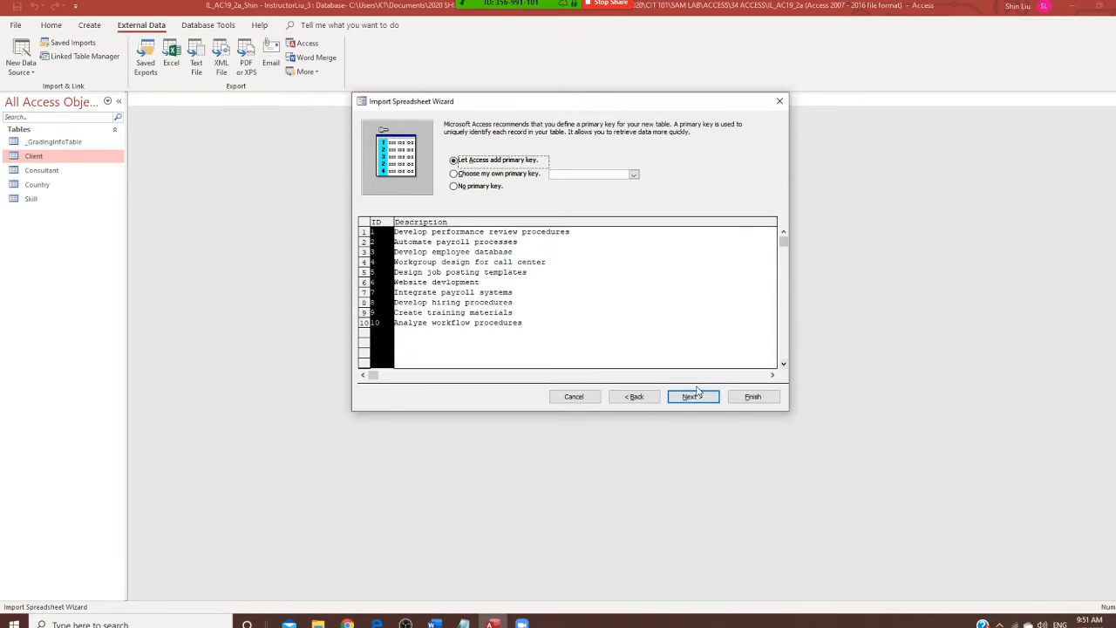
click(695, 397)
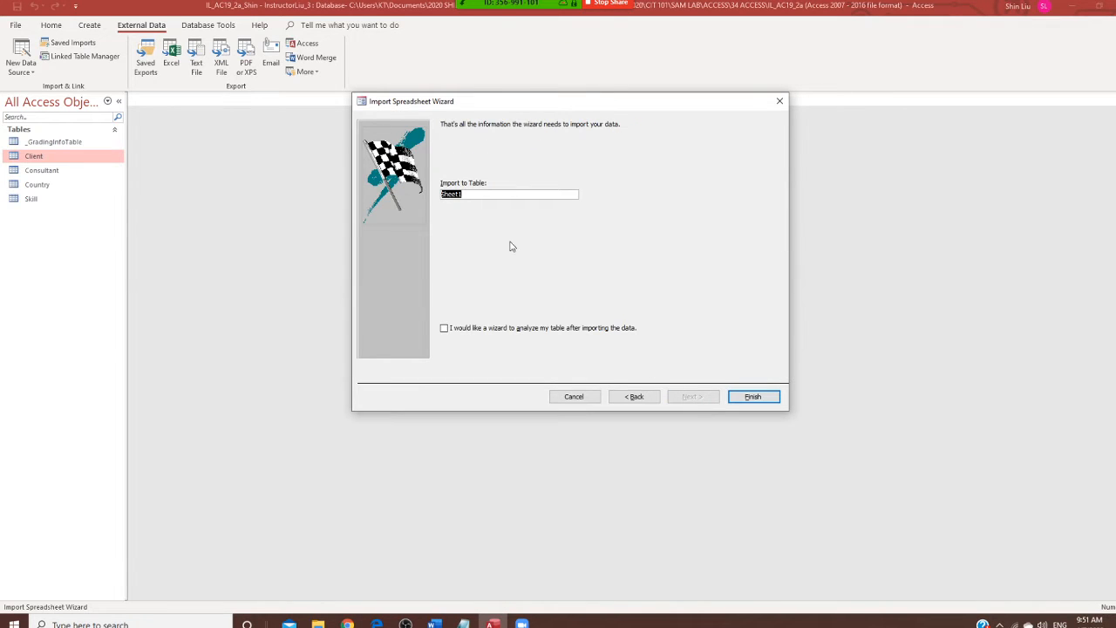
- Name the imported table Project and finish the import without analyzing the table or saving the import steps
click(476, 193)
double_click(476, 193)
text(Project)
click(771, 399)
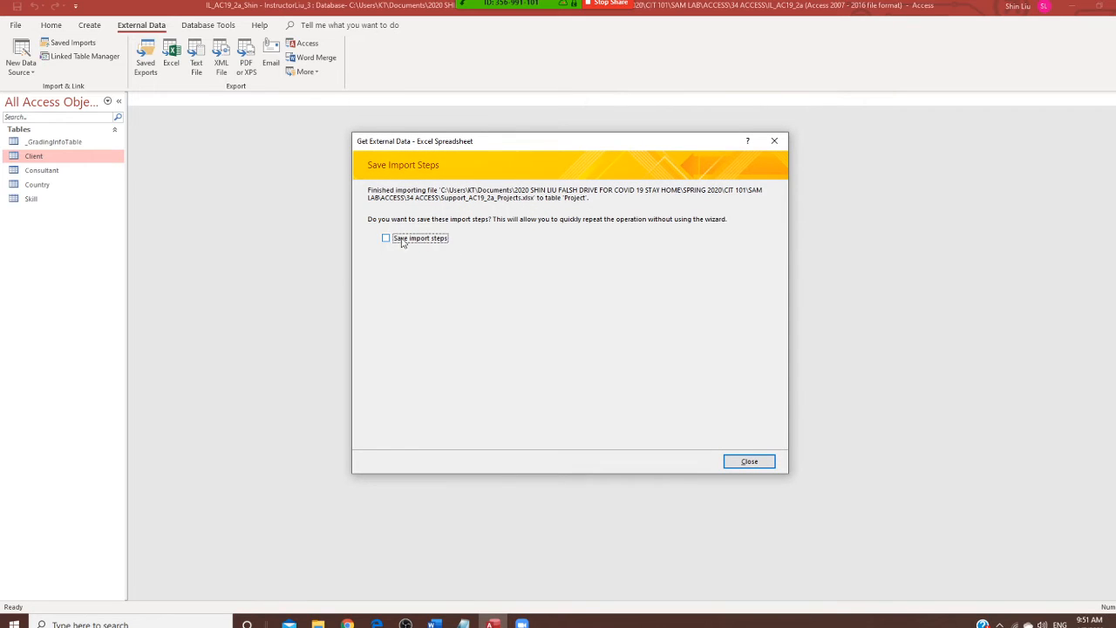
click(755, 462)
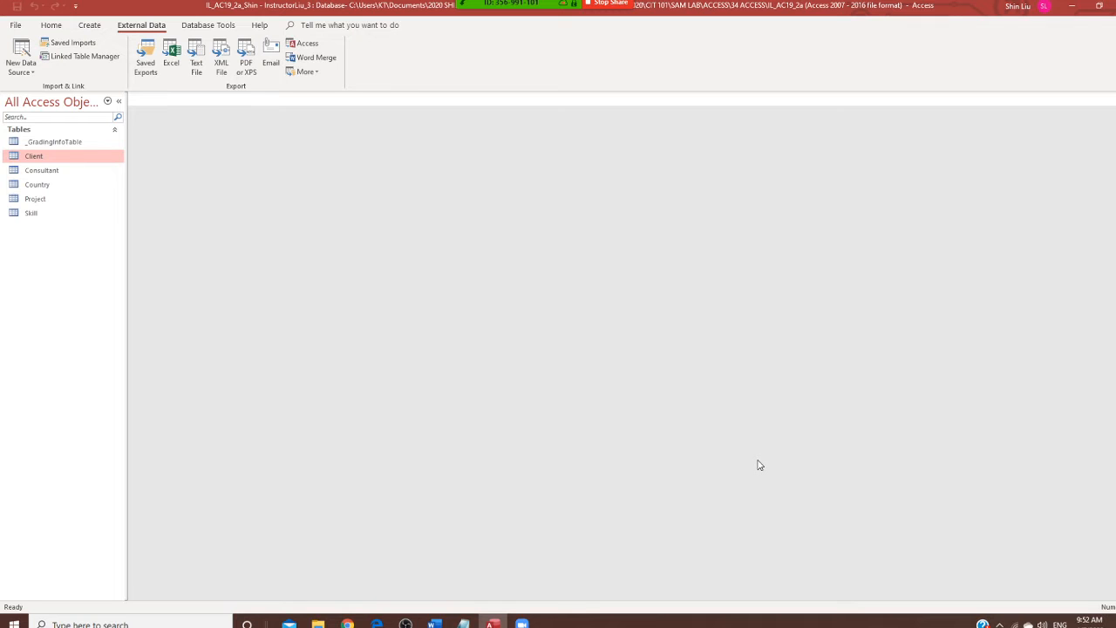
- Open the Project table in Datasheet View to check the imported records, and close it
double_click(35, 199)
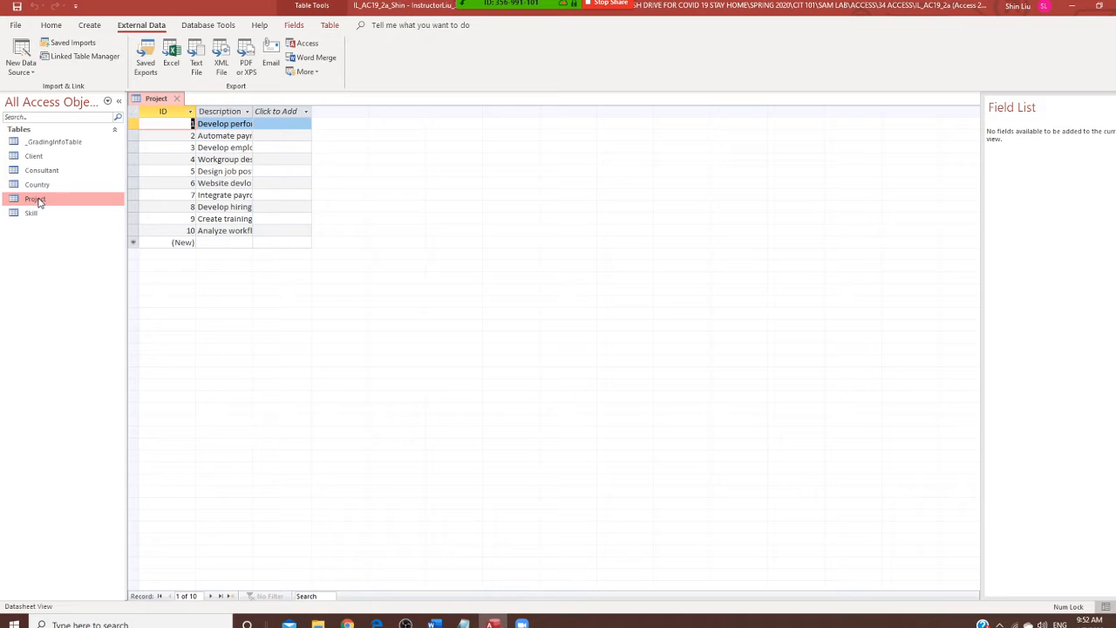
click(177, 99)
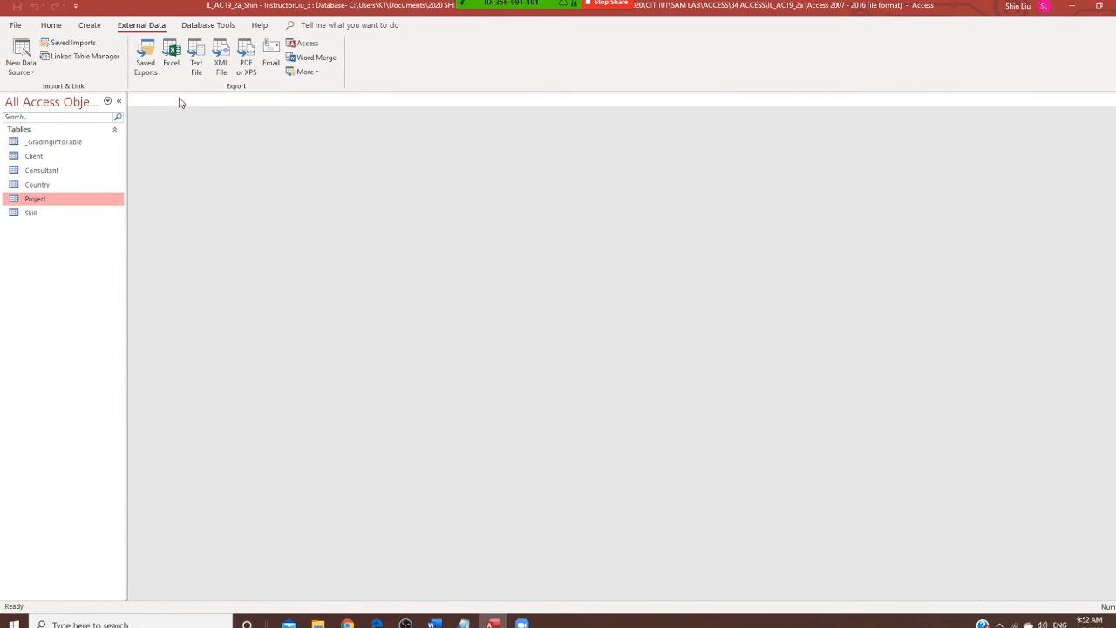
click(51, 25)
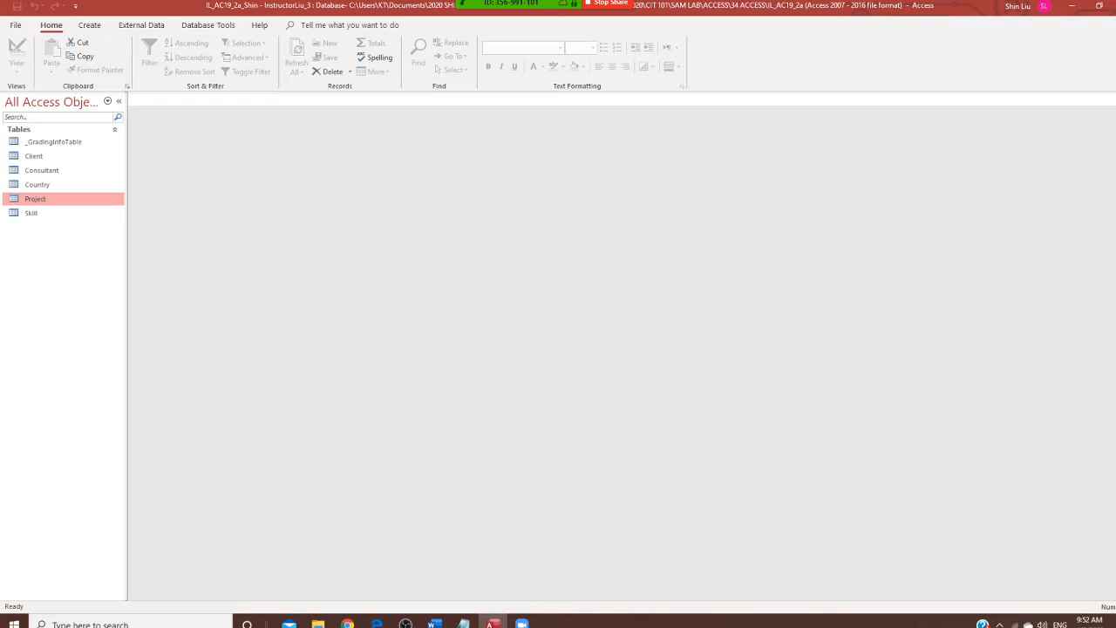
- Replace the Notepad text with instructions 3 and 4 for the Consultant table and move the window up for reading
key(alt+Tab)
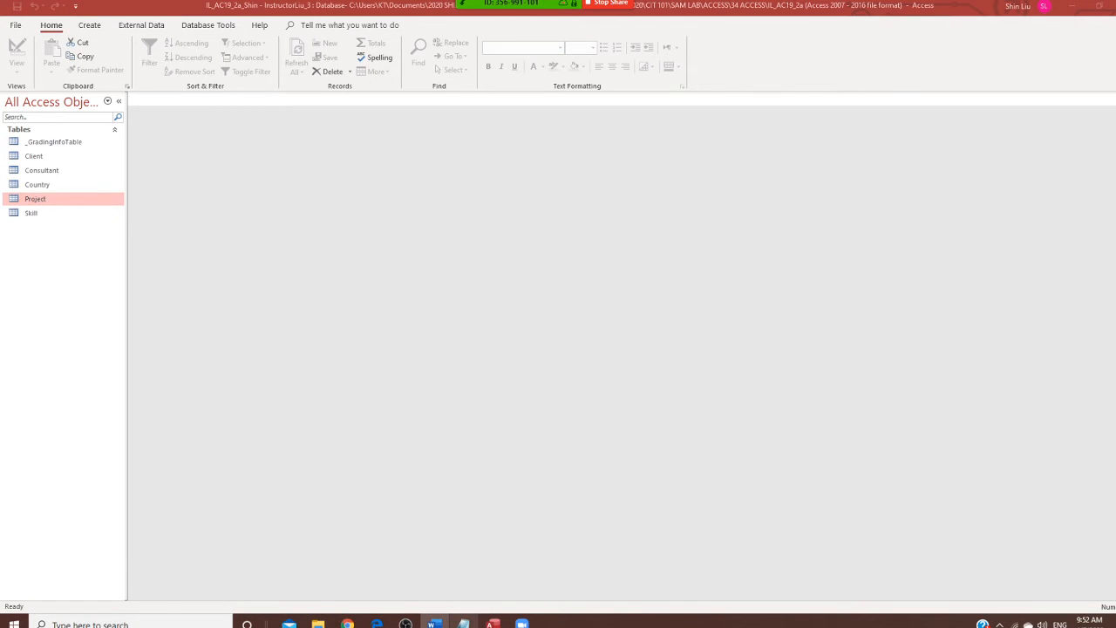
click(463, 623)
drag(362, 394, 700, 587)
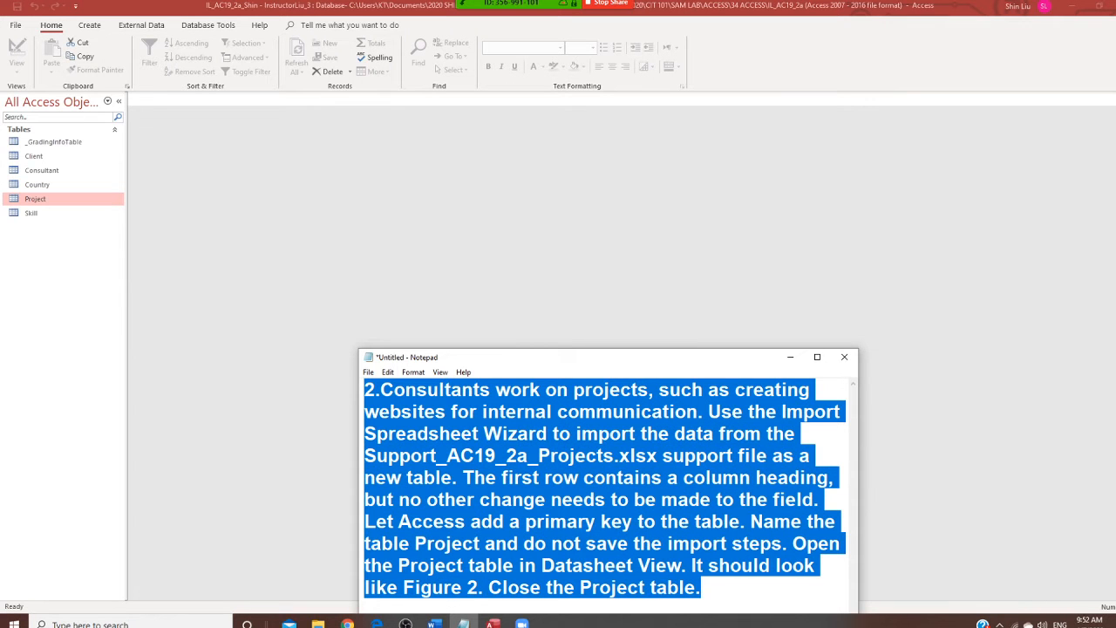
key(Delete)
drag(710, 359, 703, 177)
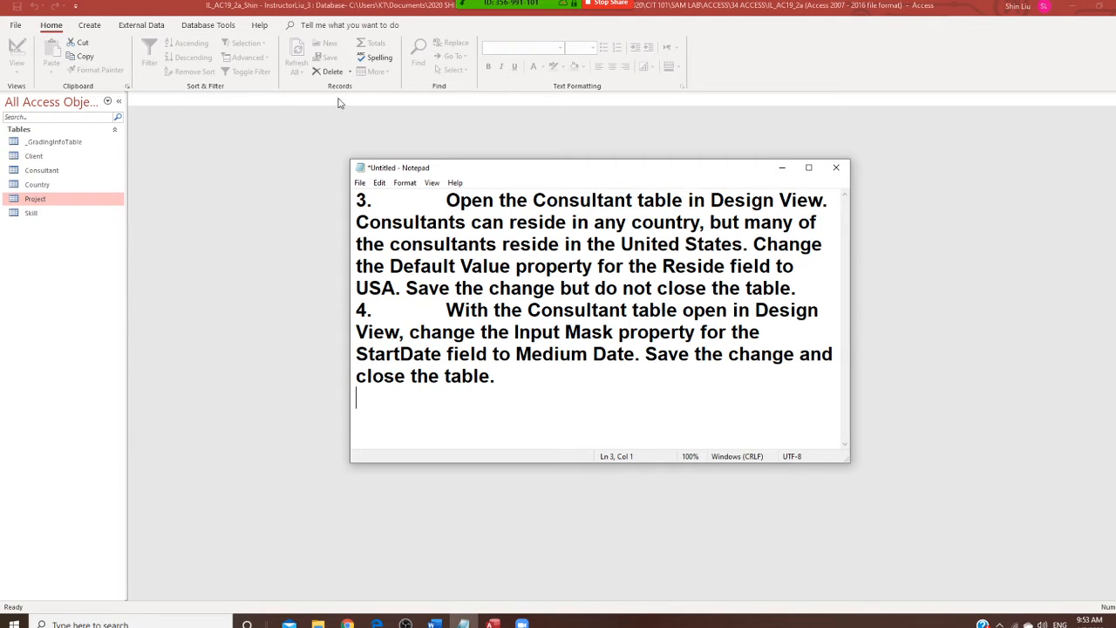
- Open the Consultant table in Design View and place the Notepad instructions beside its field list
click(52, 173)
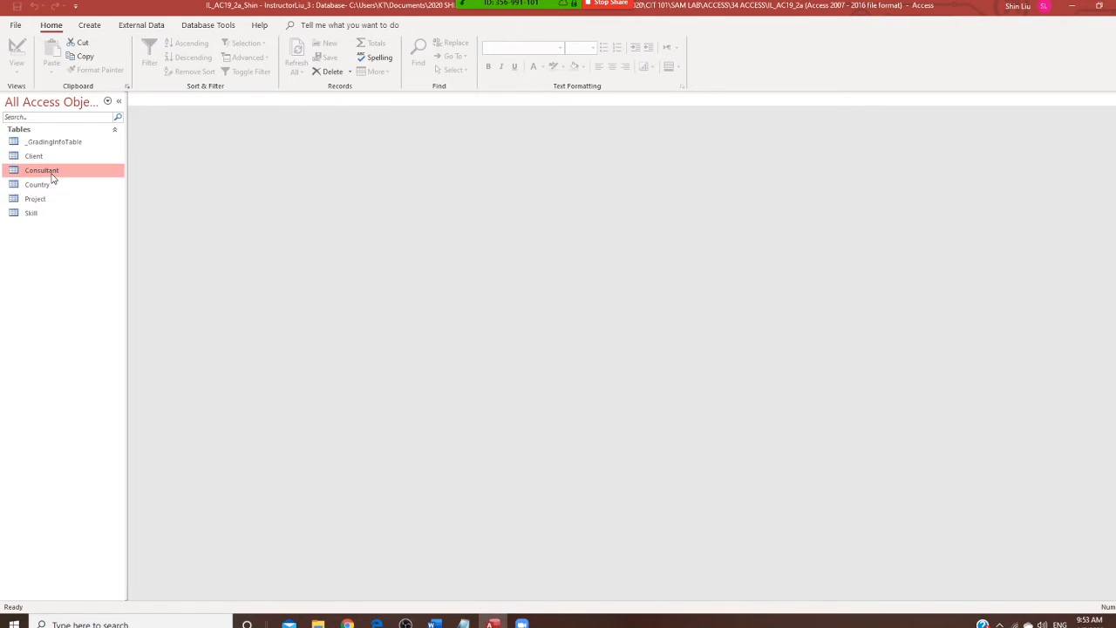
double_click(52, 178)
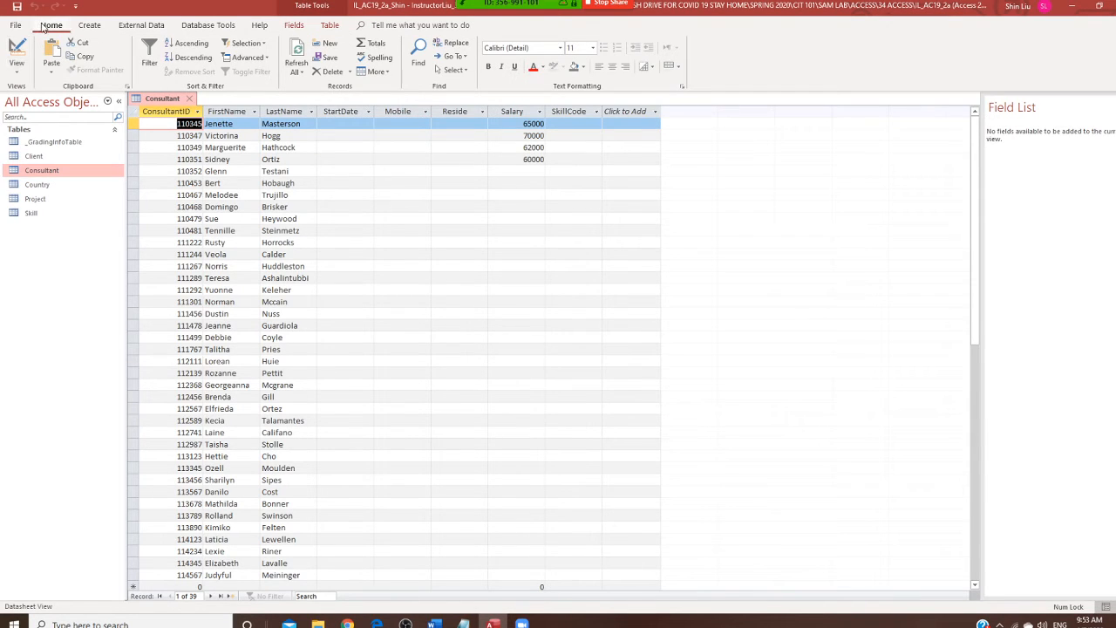
click(17, 70)
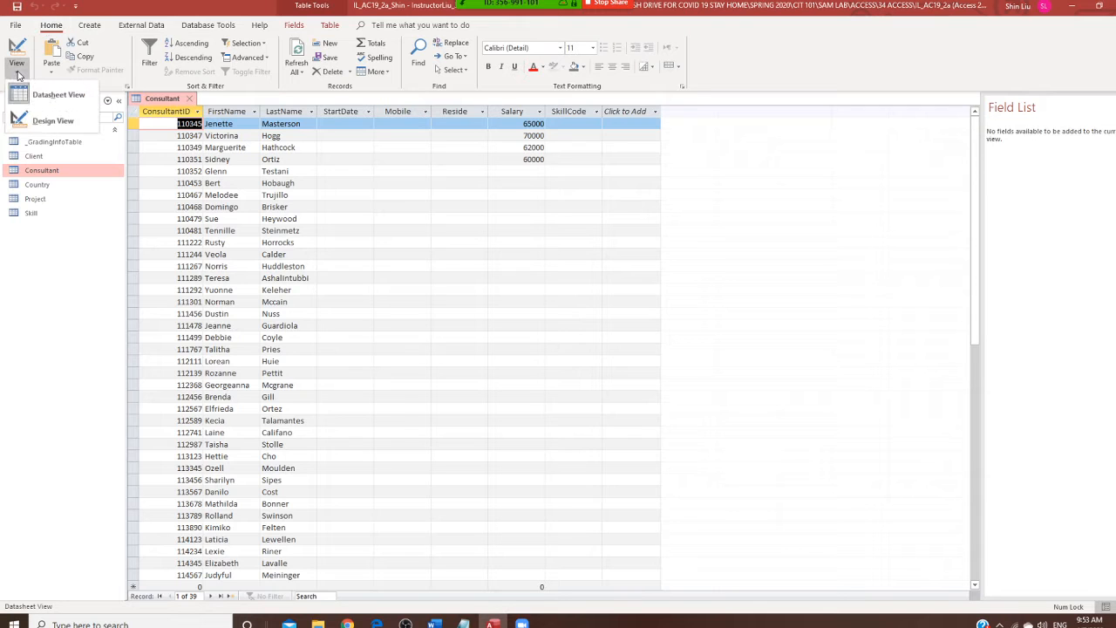
click(58, 122)
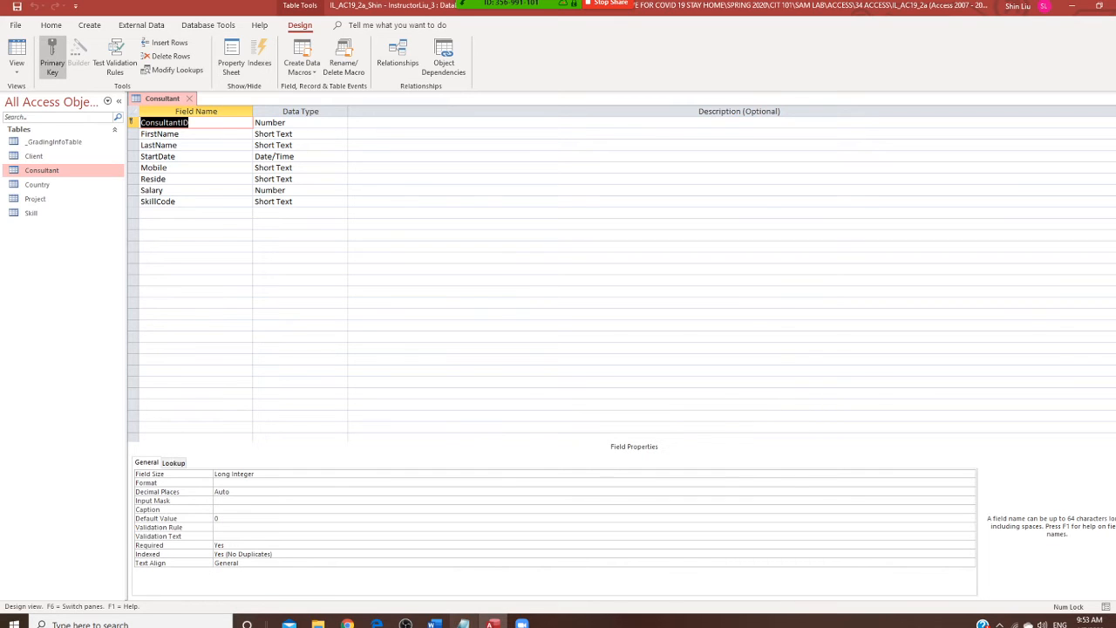
click(463, 623)
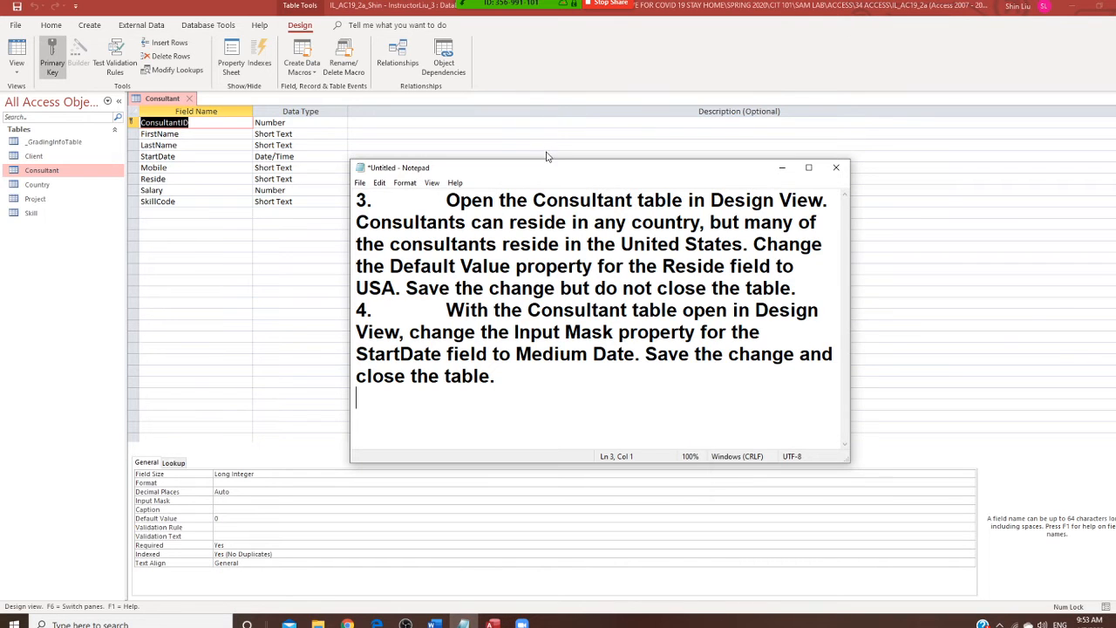
drag(569, 175, 602, 126)
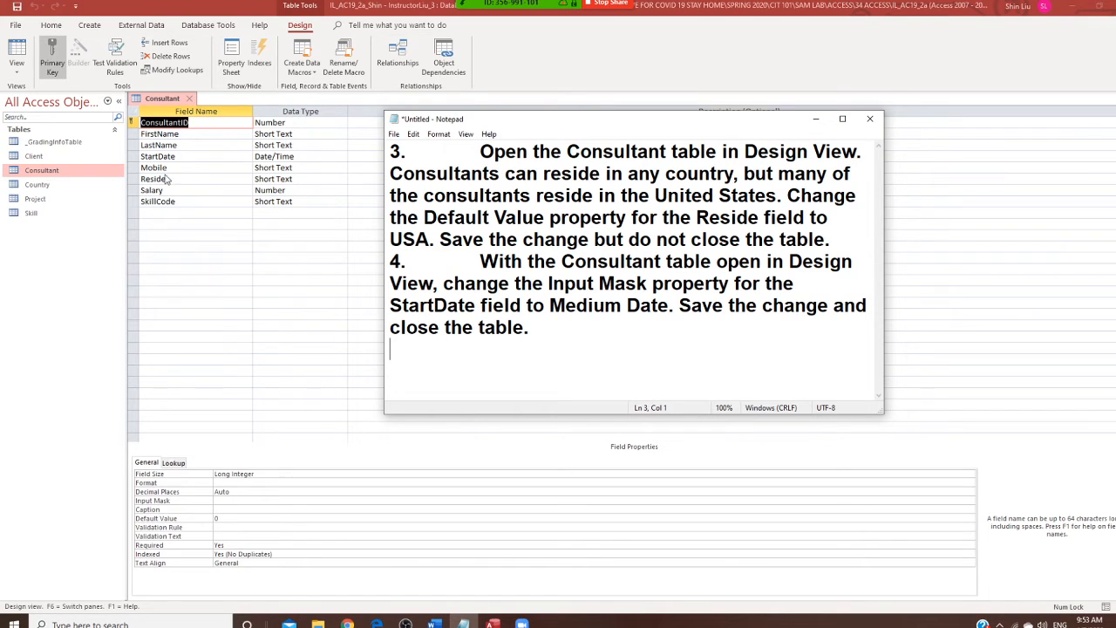
- Set the Default Value property of the Reside field to USA and save the Consultant table
click(135, 181)
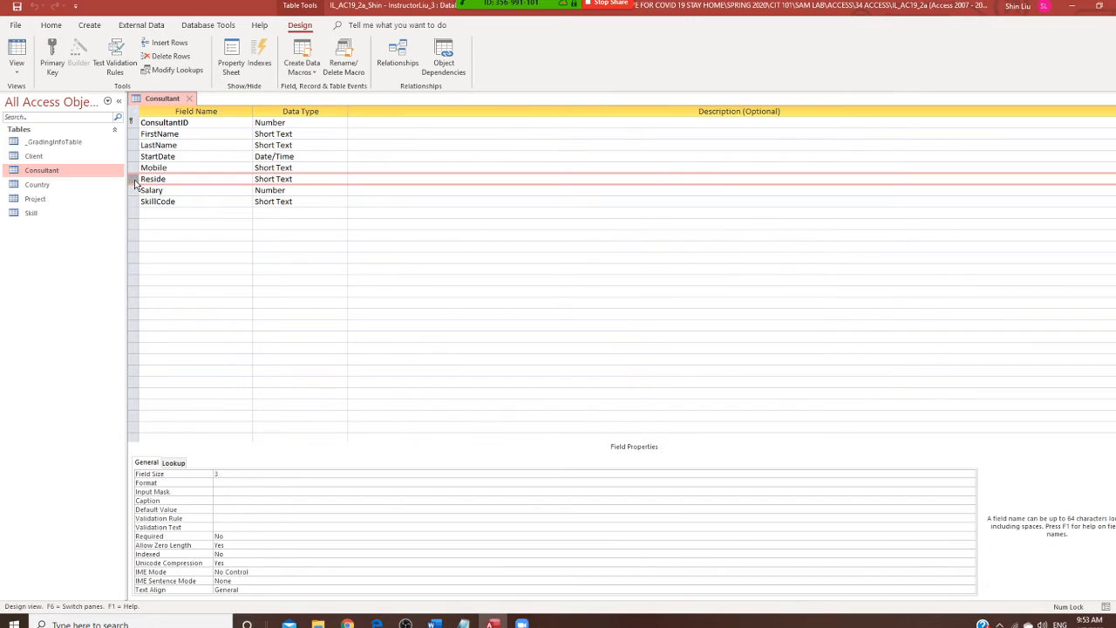
click(229, 509)
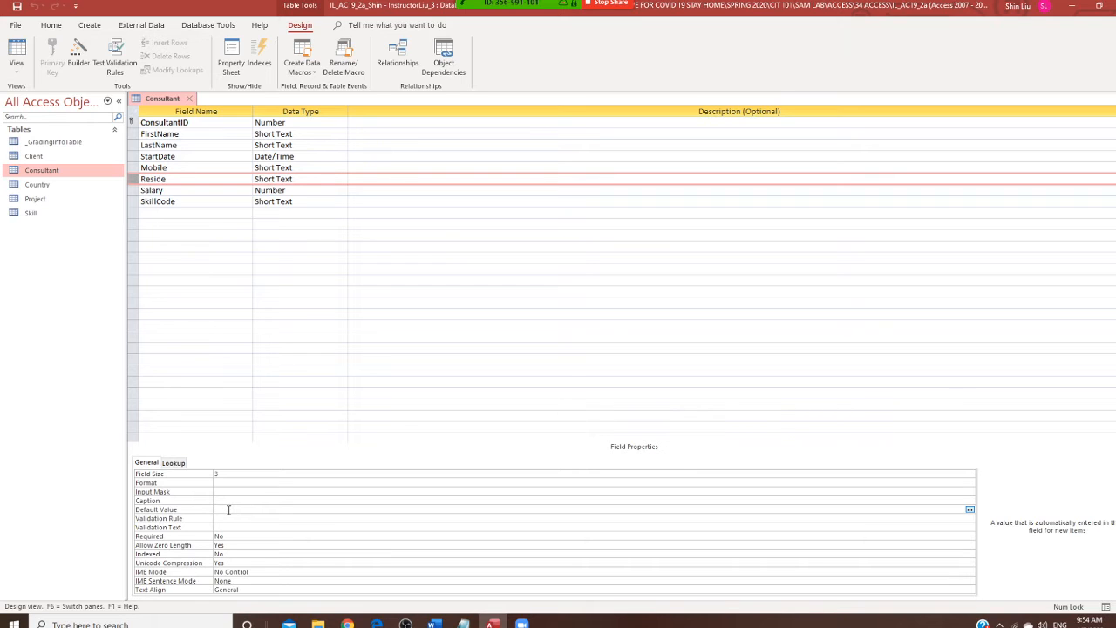
text(USA)
right_click(153, 98)
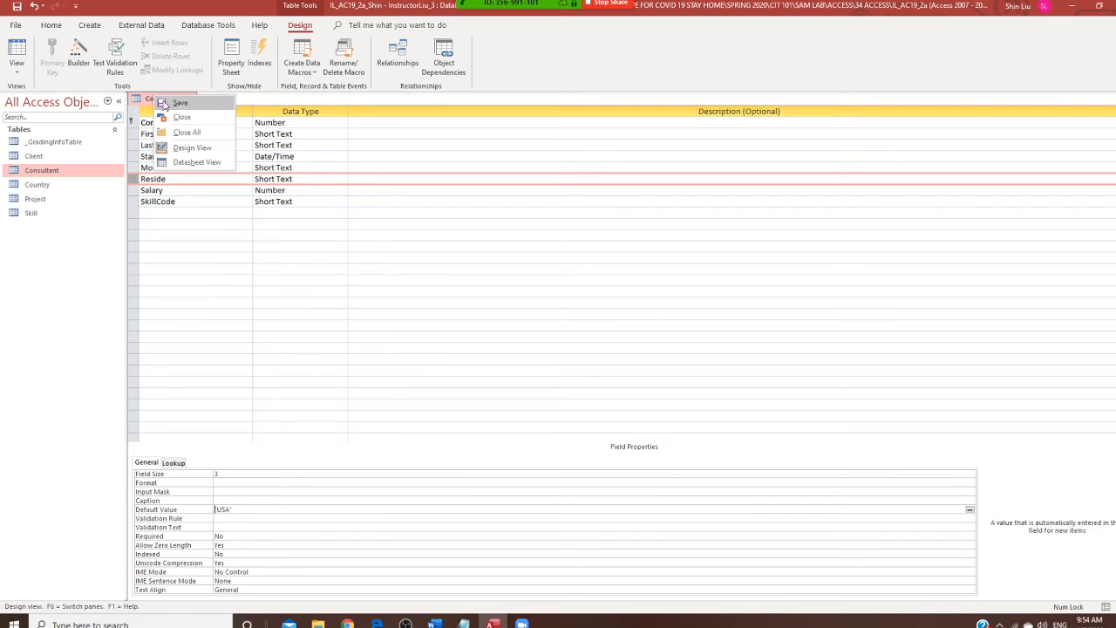
click(179, 103)
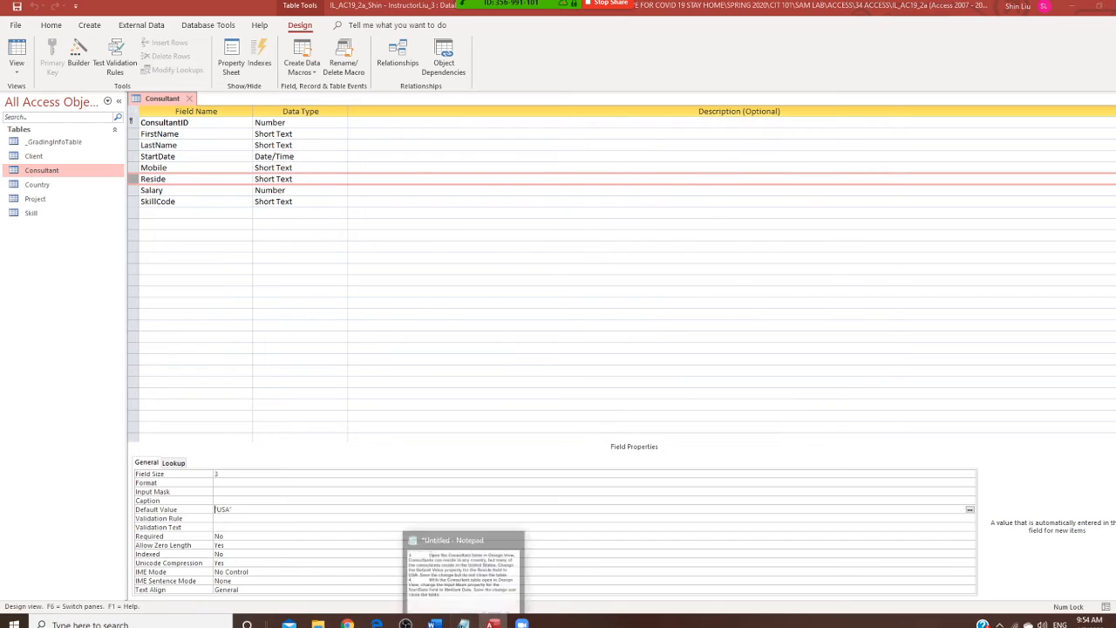
- Give the StartDate field the Medium Date input mask with the wizard's default placeholder, and save the Consultant table
click(463, 622)
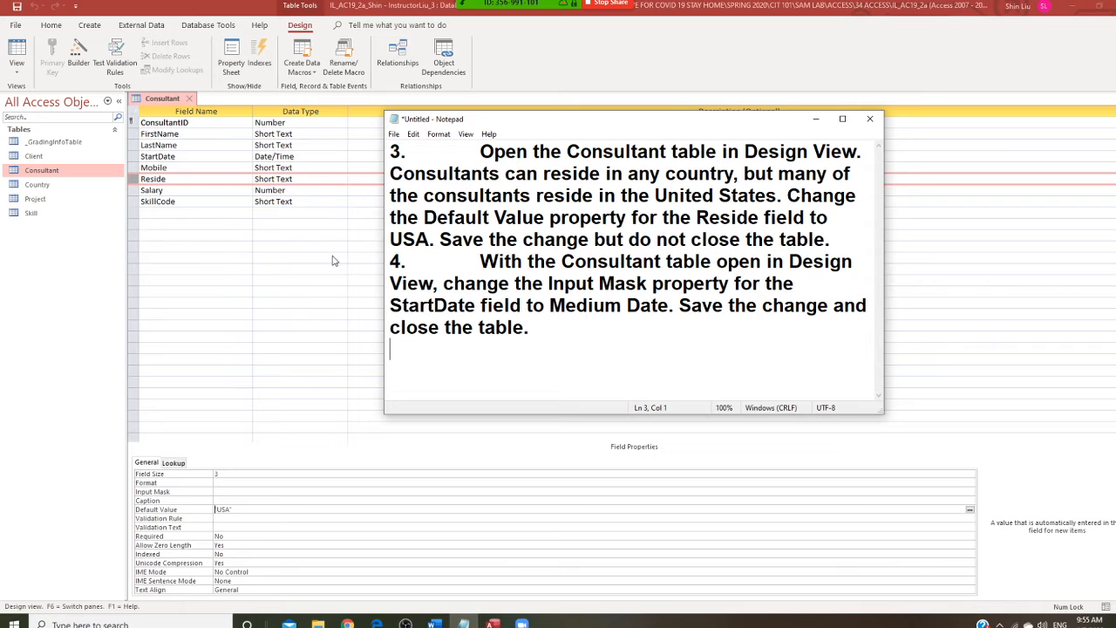
click(209, 237)
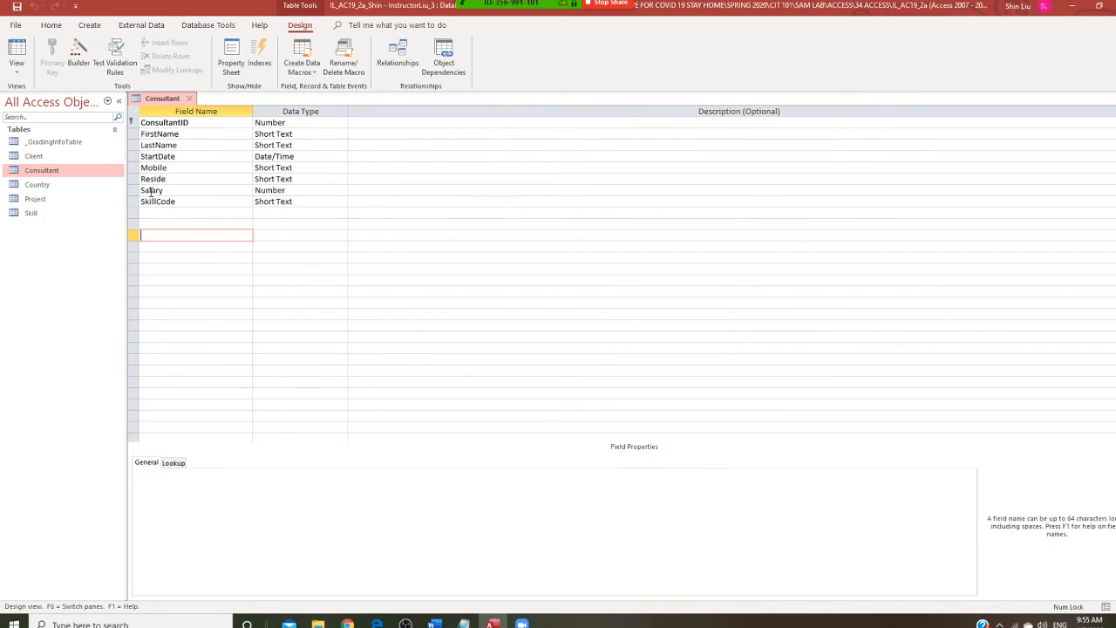
click(135, 157)
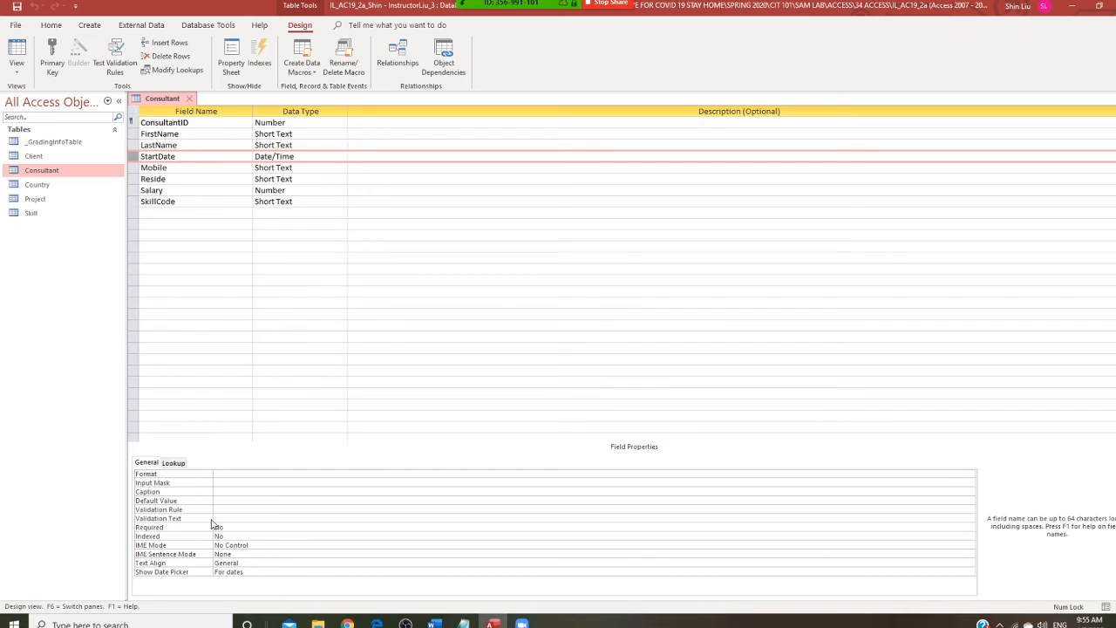
click(215, 482)
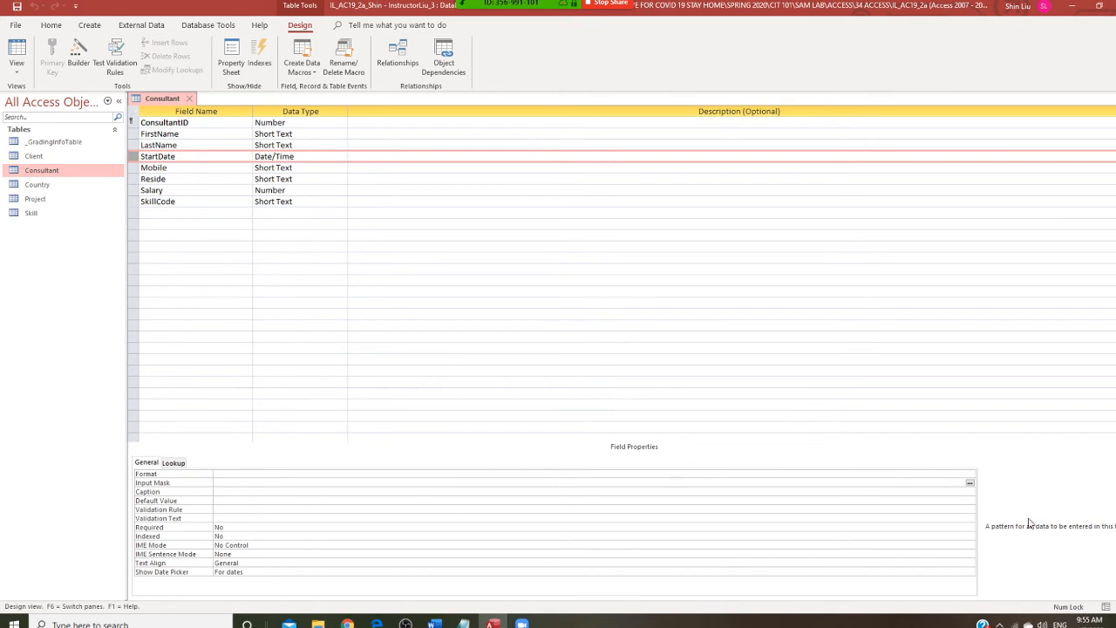
click(971, 485)
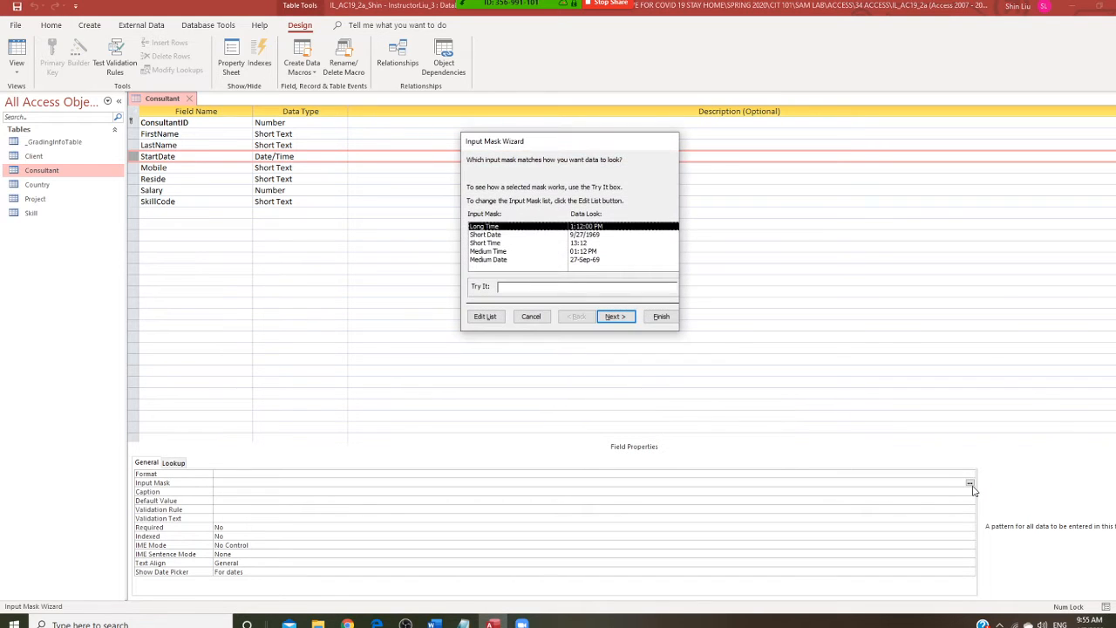
click(502, 261)
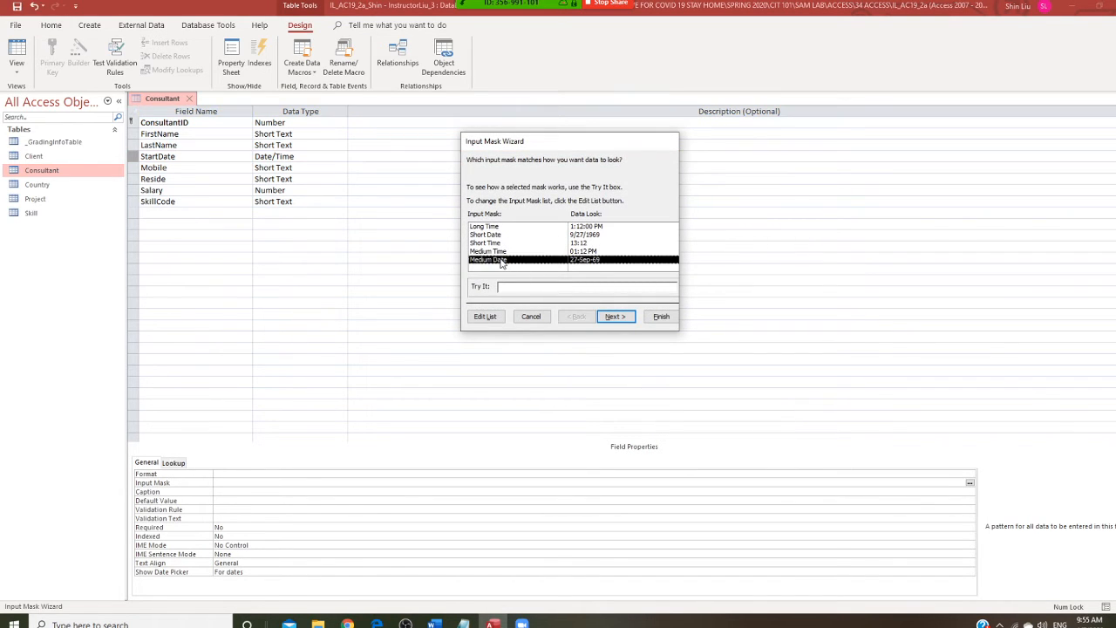
click(616, 318)
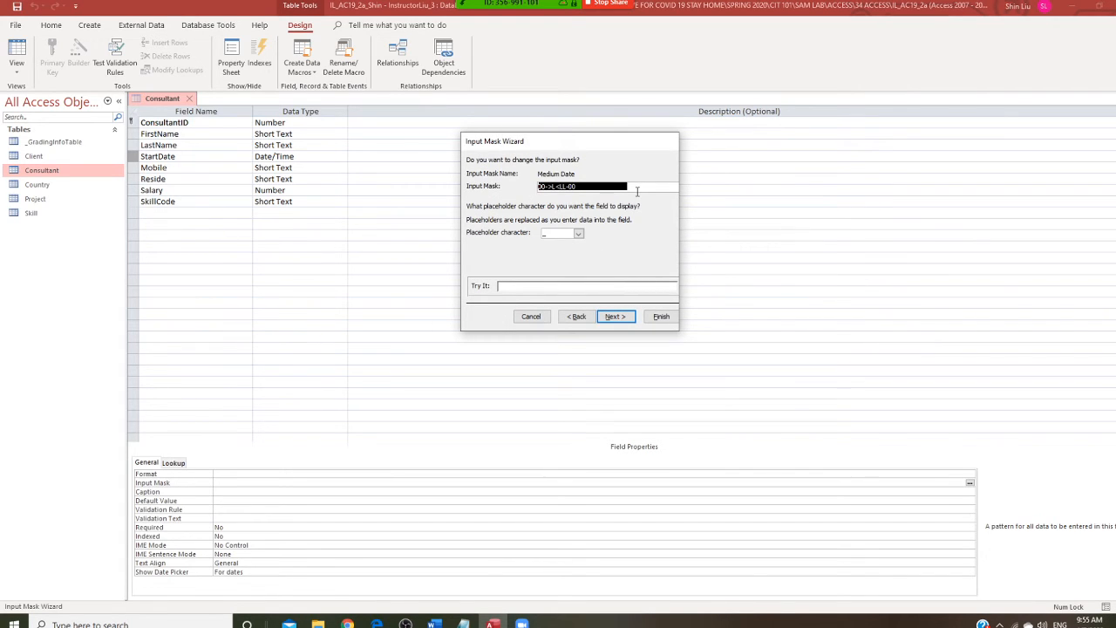
click(623, 320)
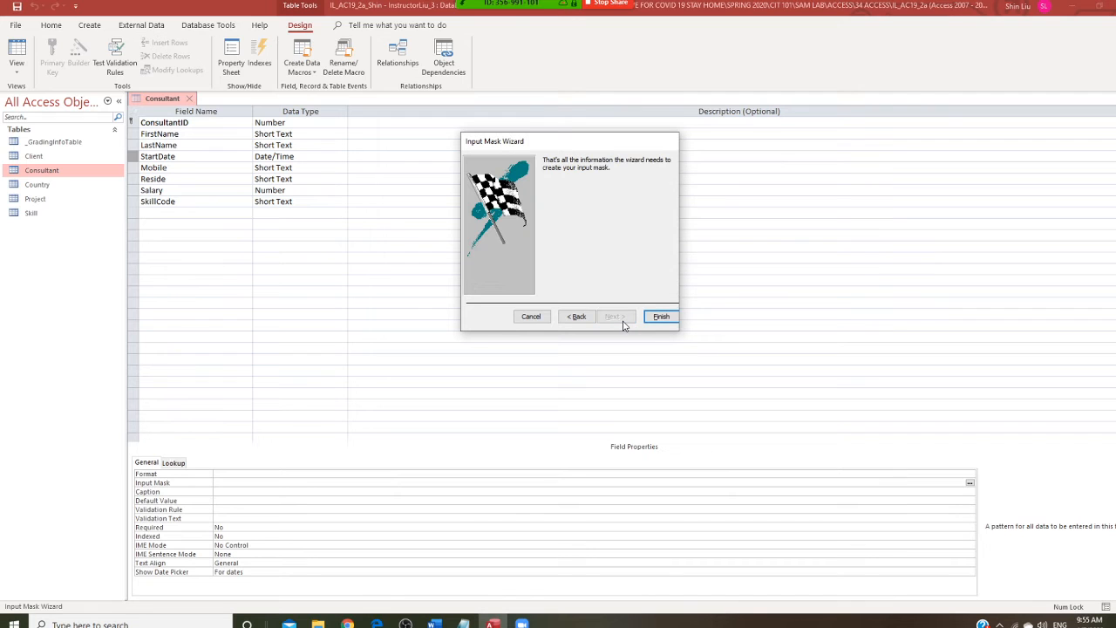
click(662, 317)
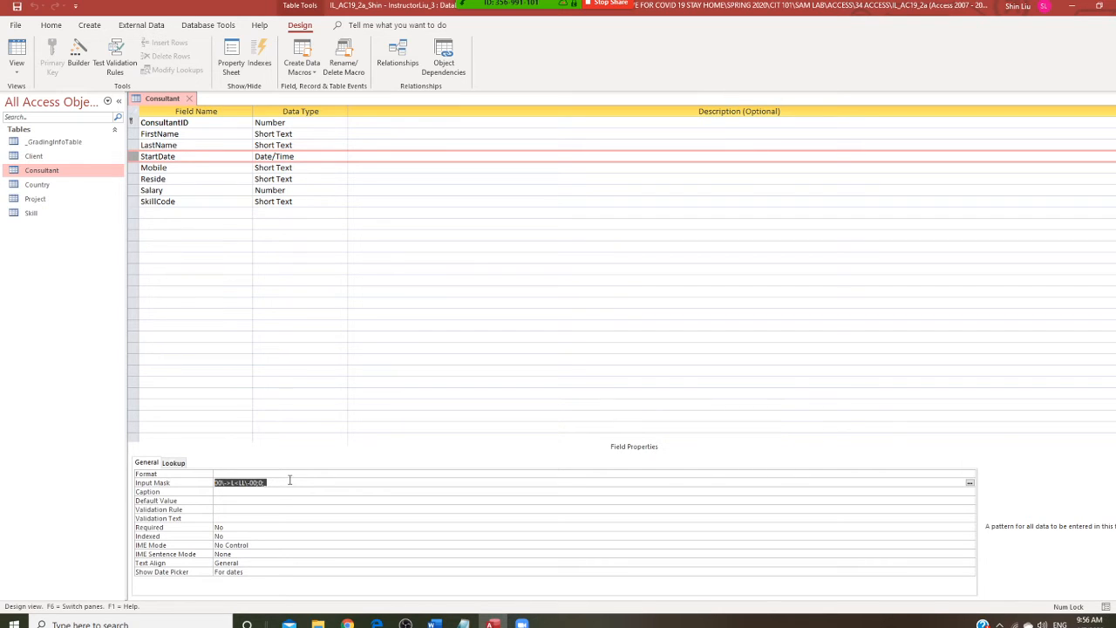
right_click(165, 102)
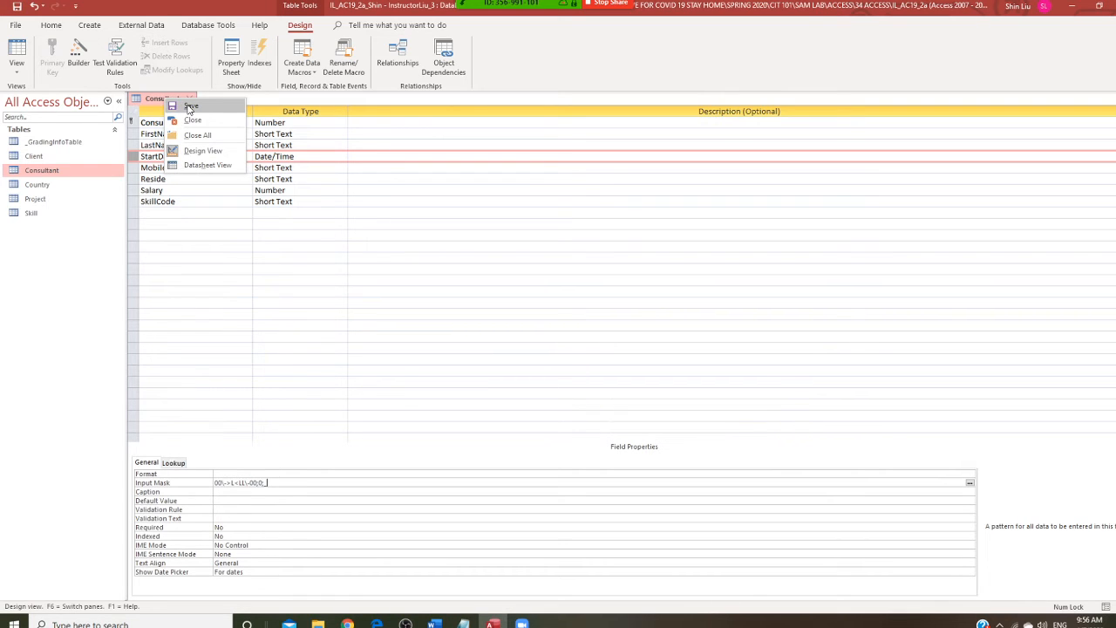
click(189, 107)
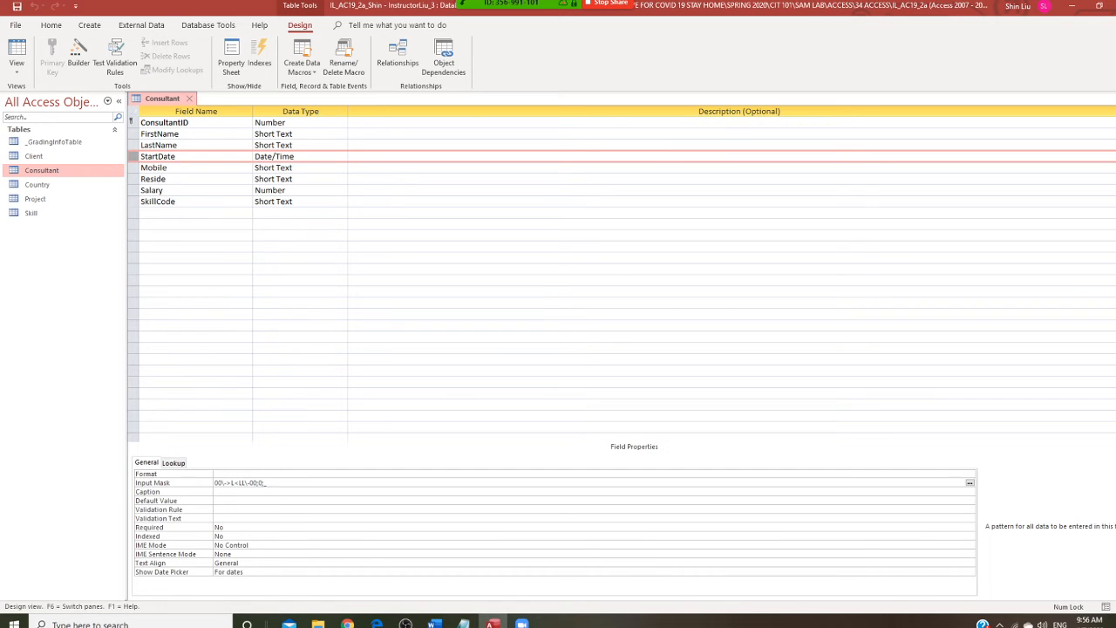
- Replace the Notepad text with instruction 5 for the Client table, and close the Consultant table
click(464, 623)
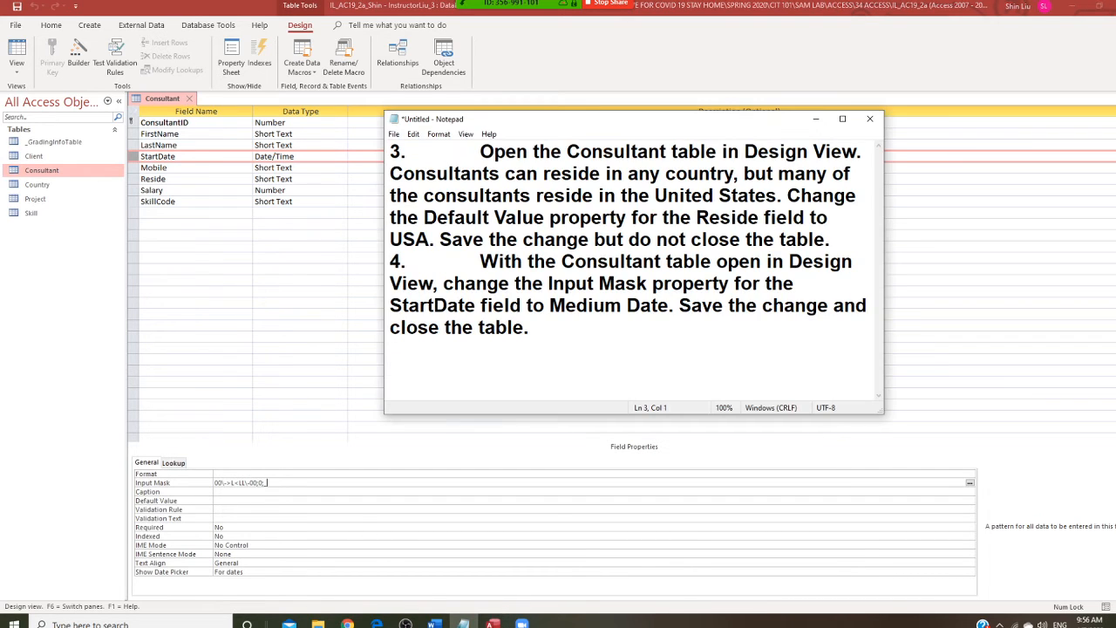
click(434, 624)
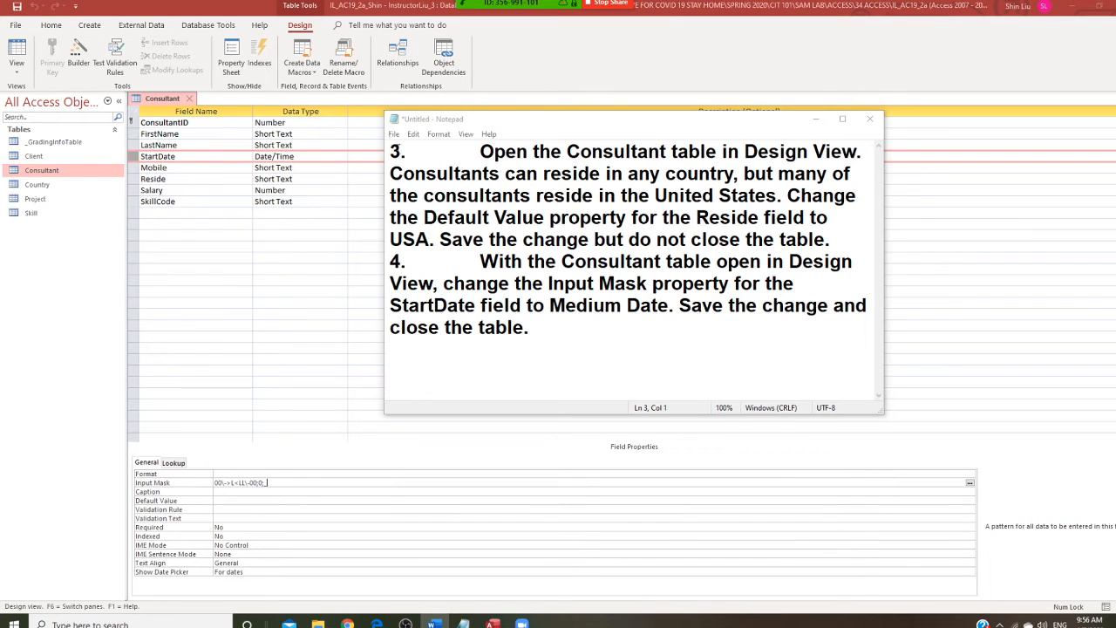
drag(390, 150, 568, 337)
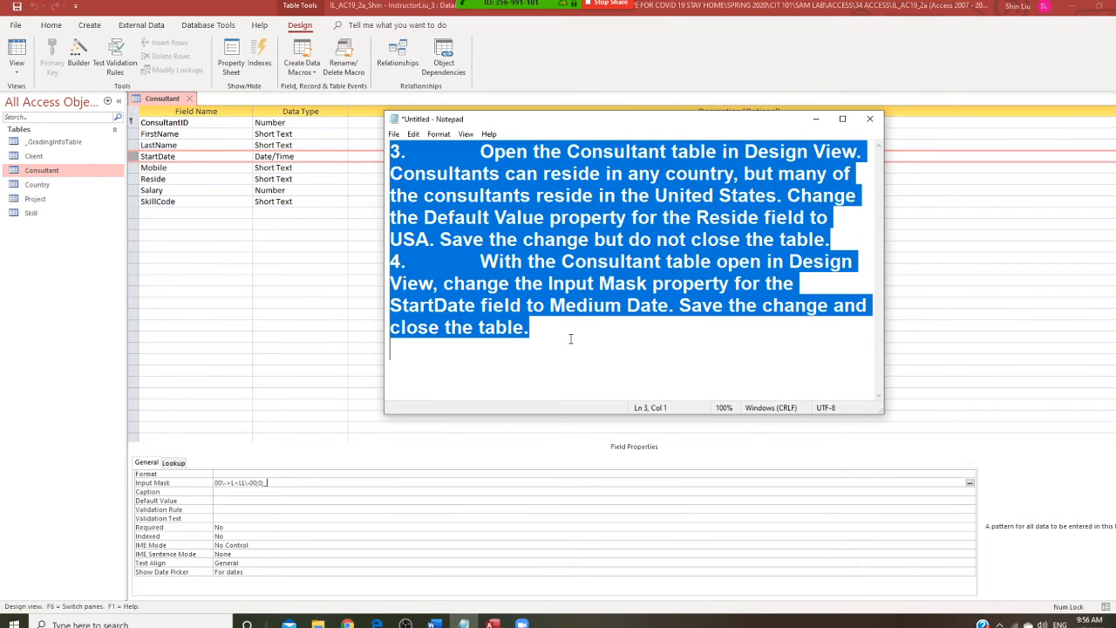
text(5.	Open the Client table in Design View. Change the Required property for the ClientName field to Yes. Save the change to the Client table and then close the table. (Hint: Because you changed the Required property, the "Data Integrity rules have been changed" warning message appears. The data is valid, so click No, and continue saving the table.))
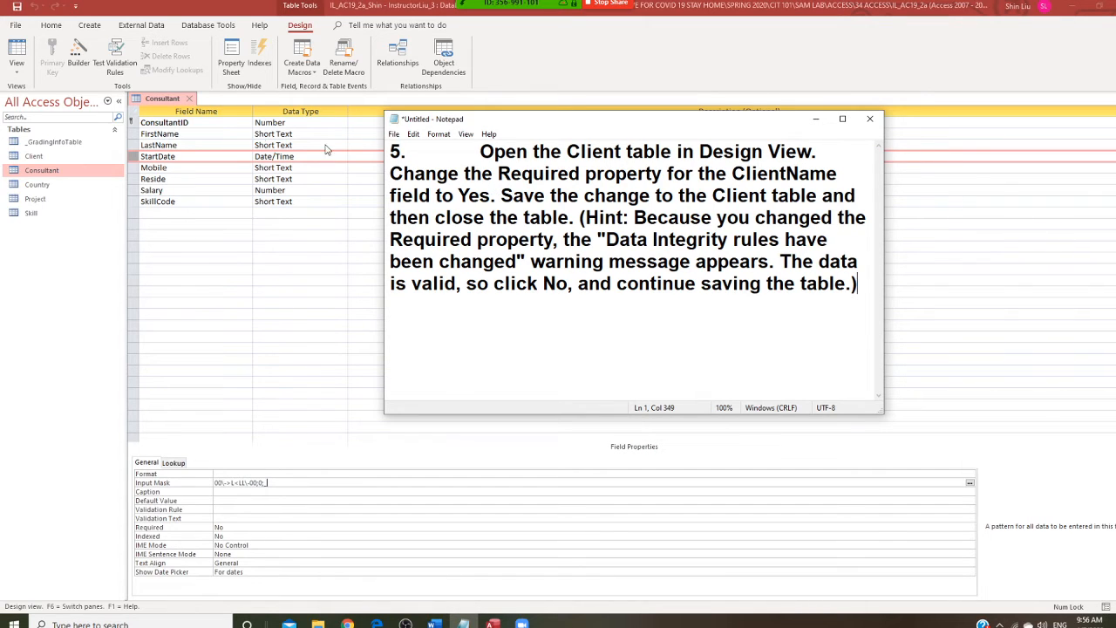
click(192, 102)
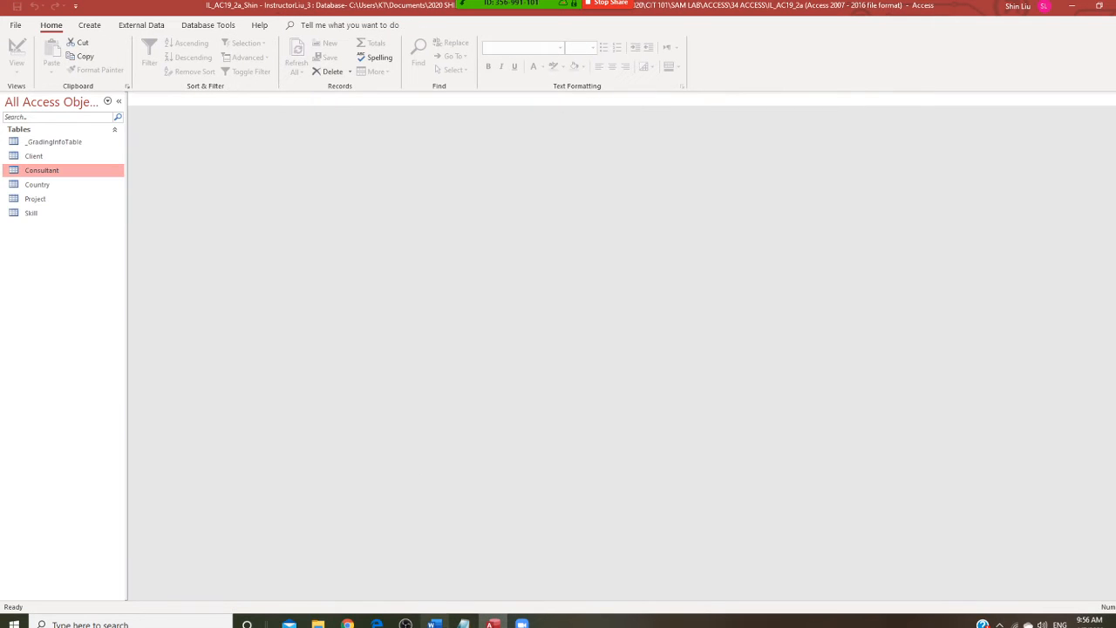
- Open the Client table in Design View and place the Notepad instructions beside its field list
key(alt+Tab)
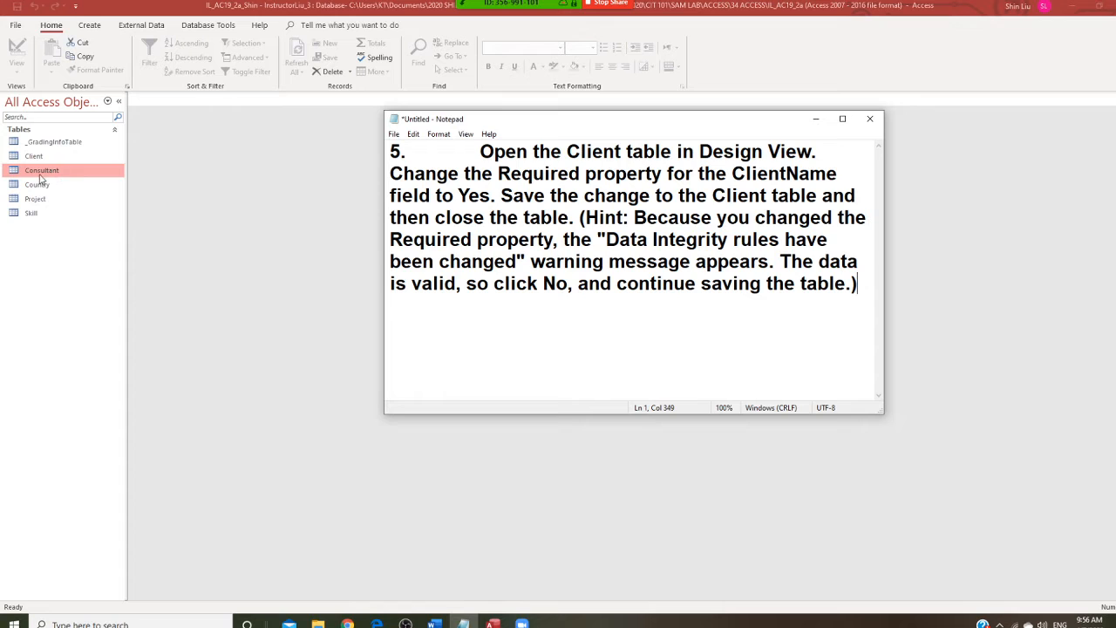
click(36, 159)
double_click(35, 156)
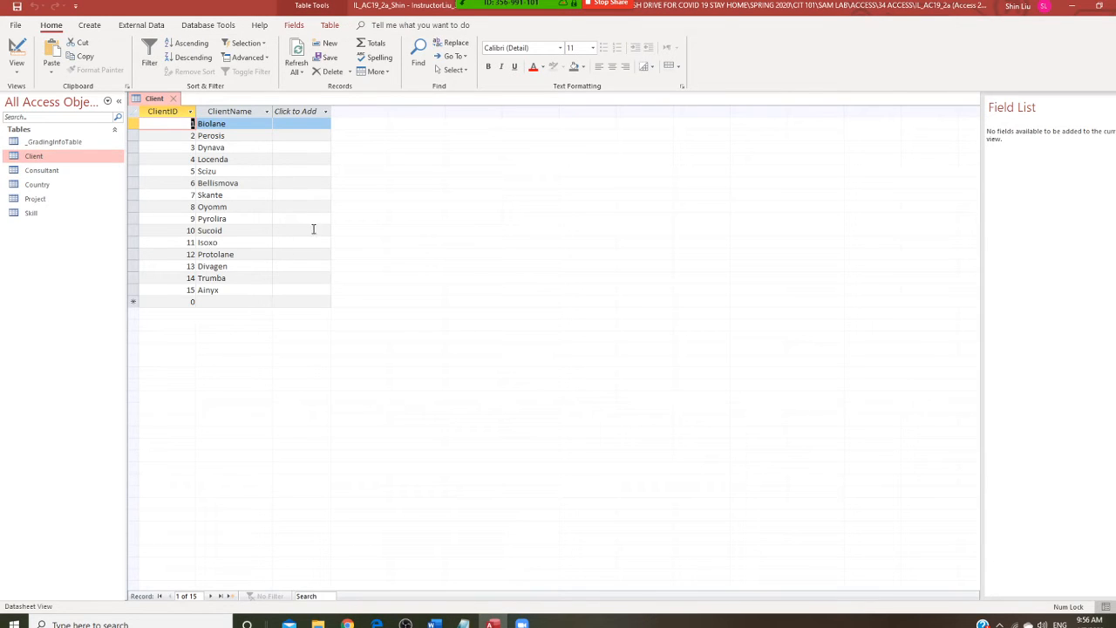
click(17, 68)
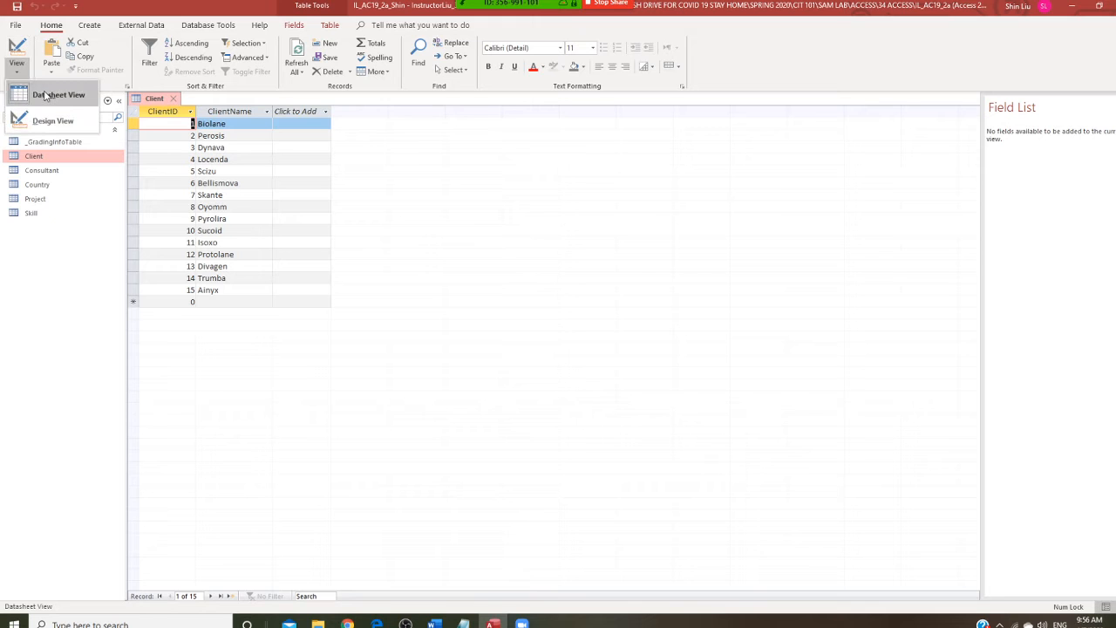
click(54, 122)
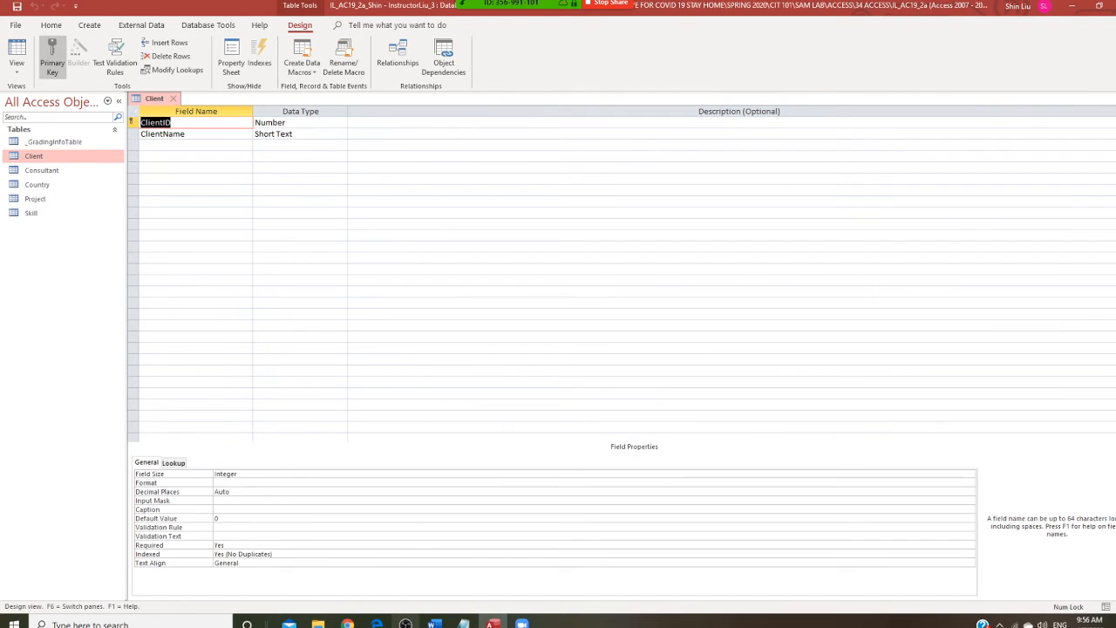
click(463, 622)
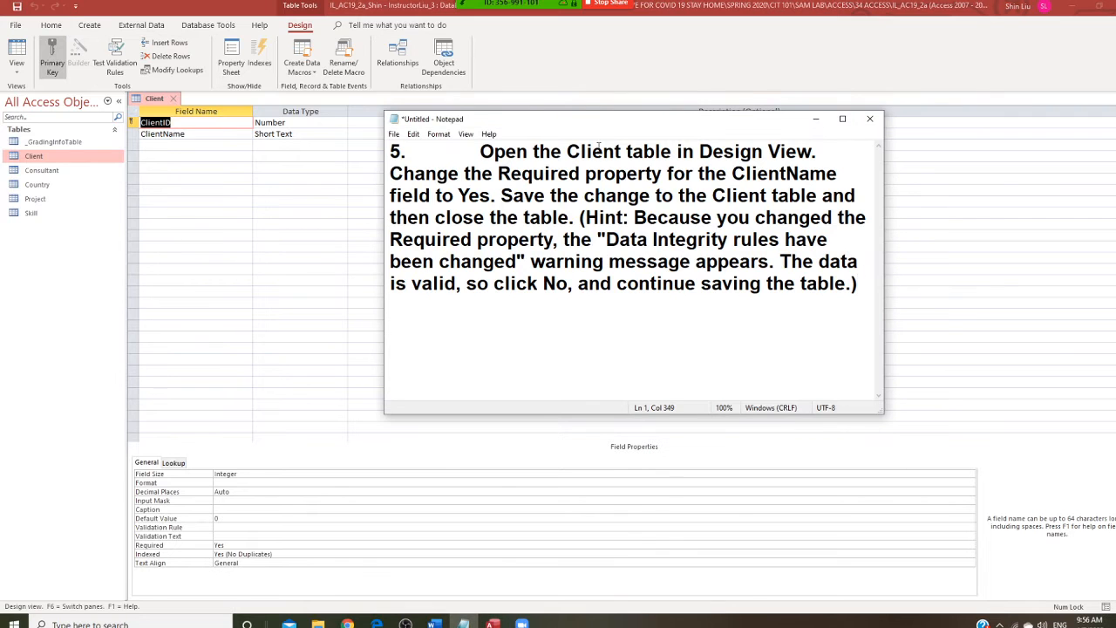
drag(589, 129, 603, 109)
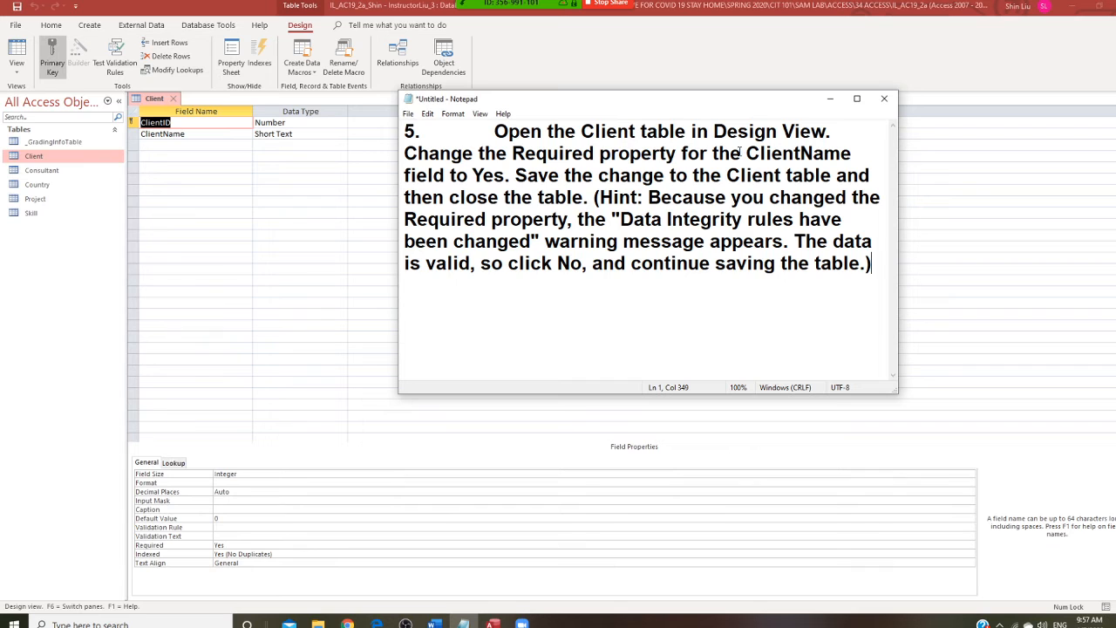
- Set the Required property of the ClientName field to Yes, rereading instruction 5 in Notepad first
click(137, 135)
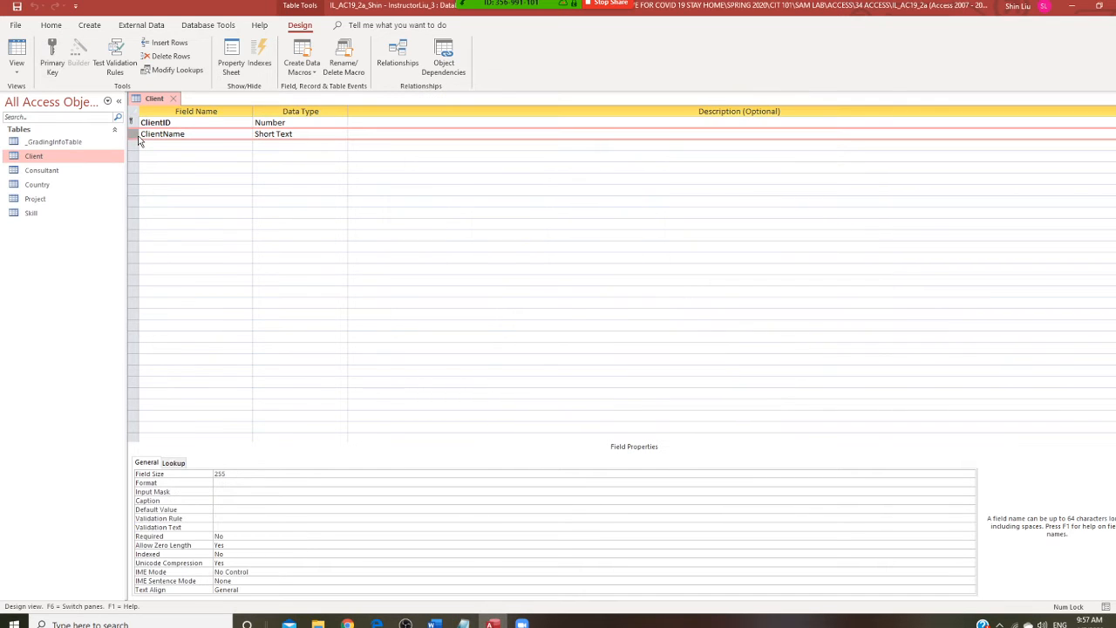
click(463, 622)
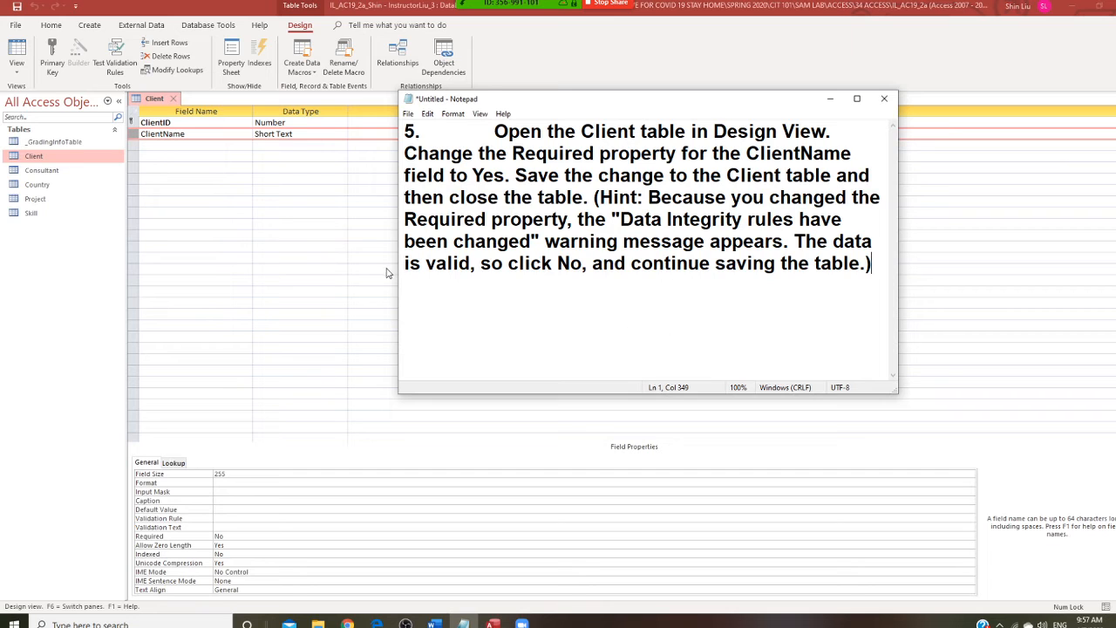
click(343, 258)
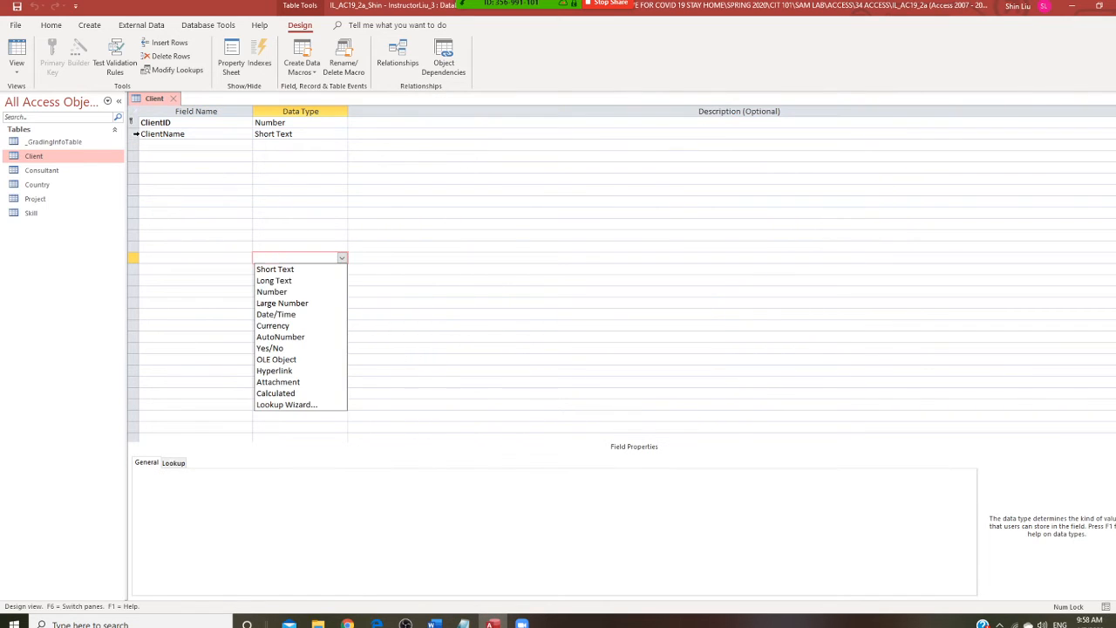
click(135, 136)
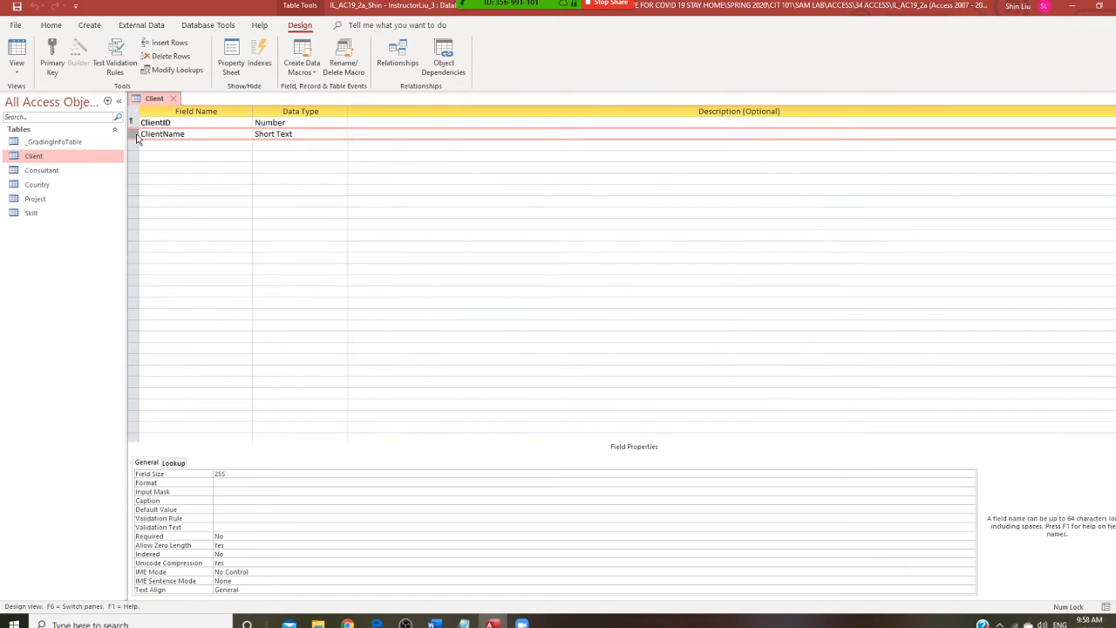
click(190, 536)
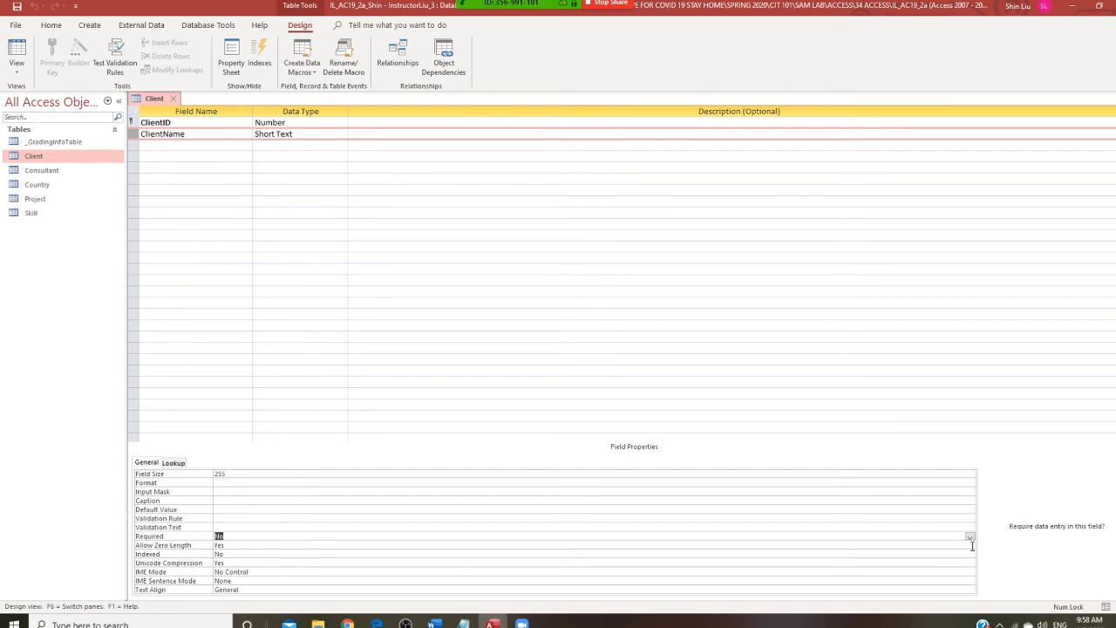
click(970, 537)
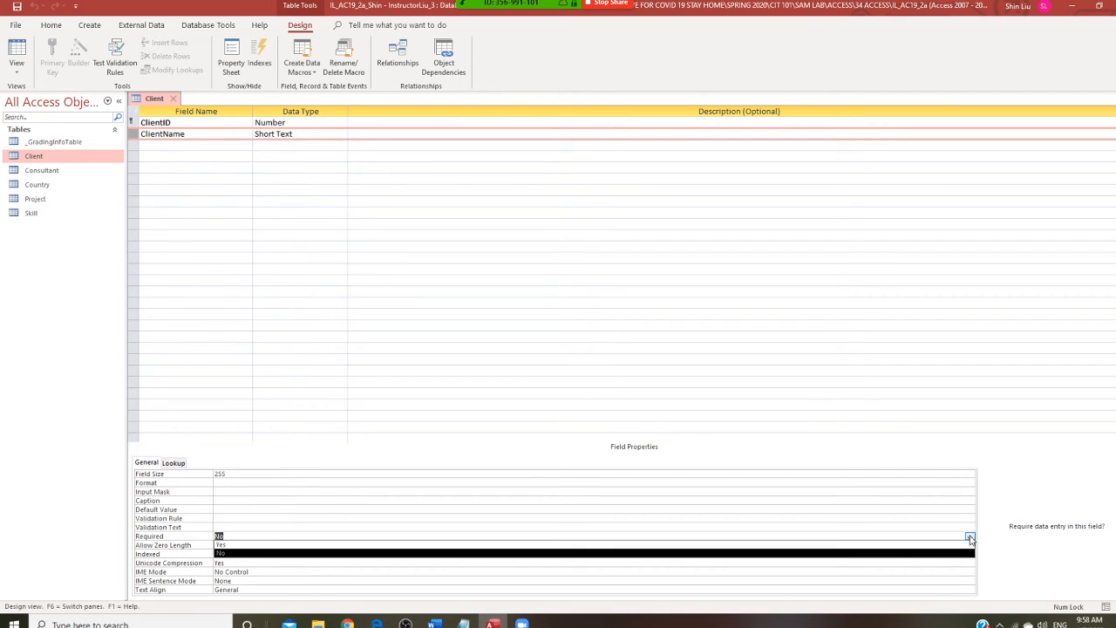
click(272, 544)
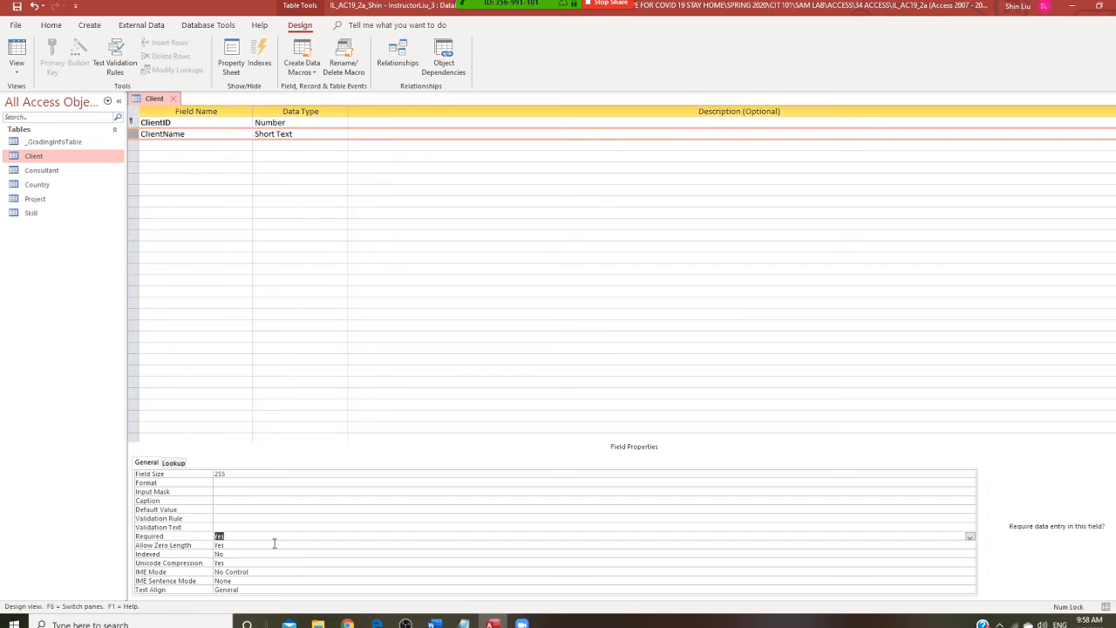
- Save the Client table without testing the existing data against the new integrity rules
right_click(159, 102)
click(182, 111)
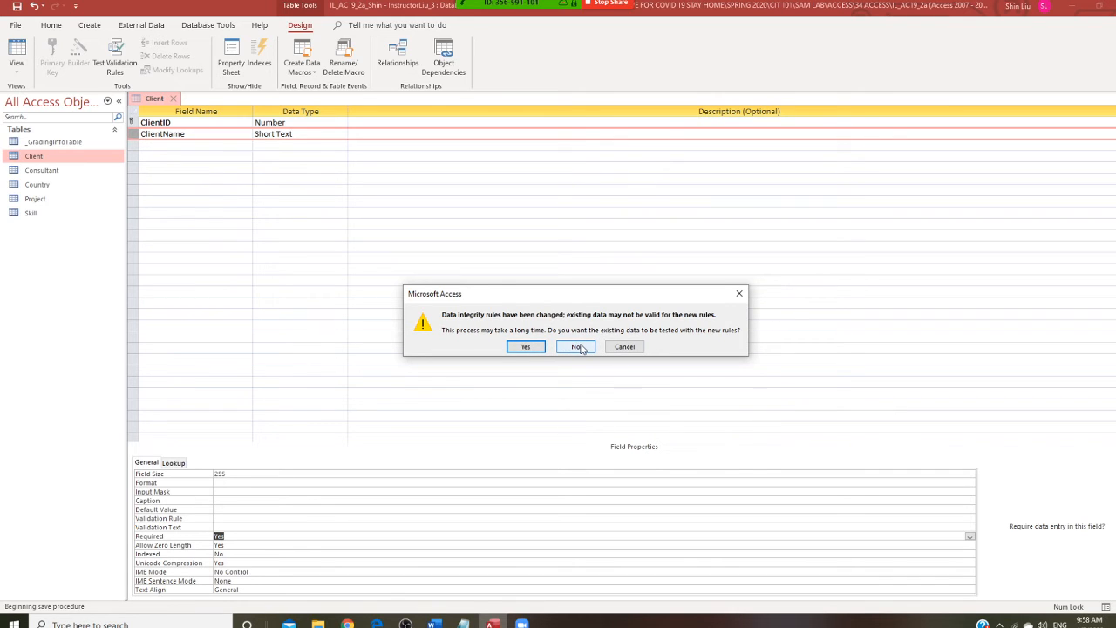
click(583, 348)
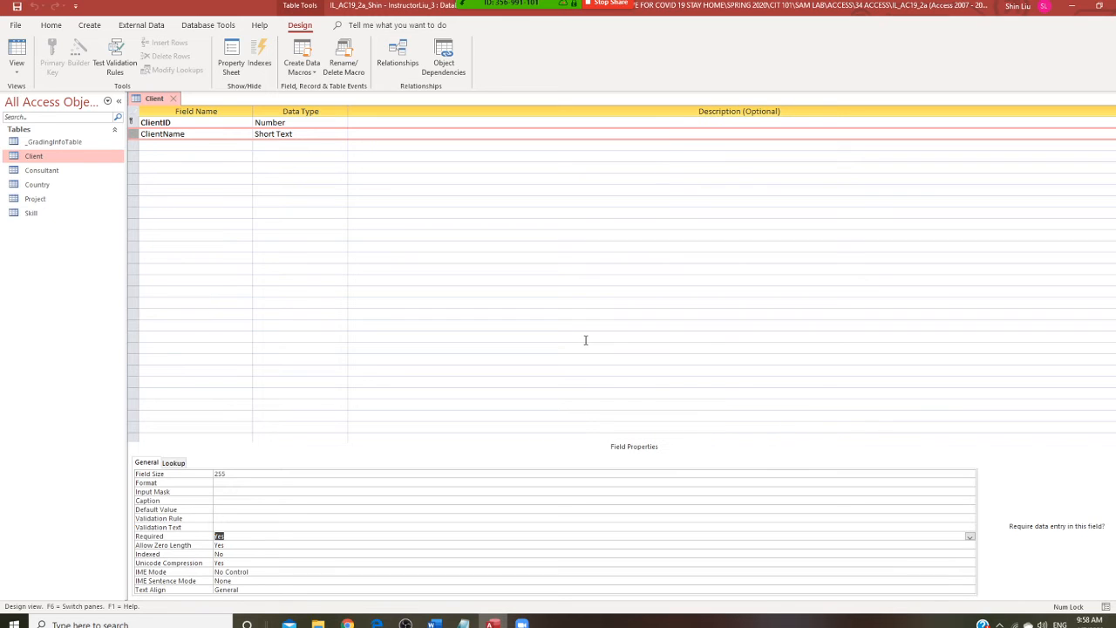
- Save the Client table again and close it
right_click(158, 100)
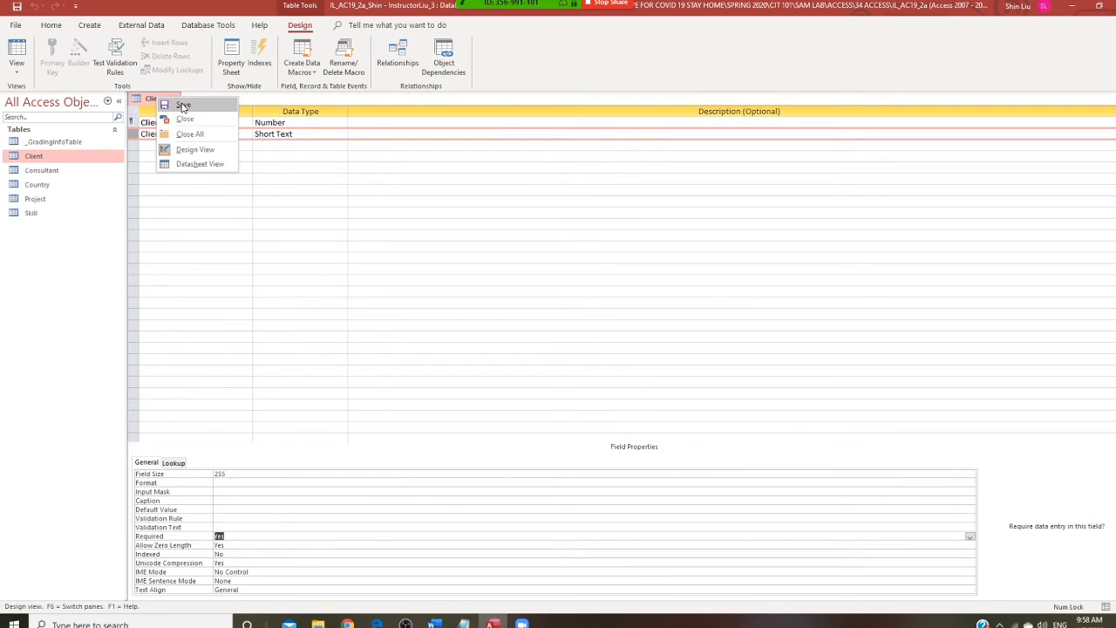
click(182, 106)
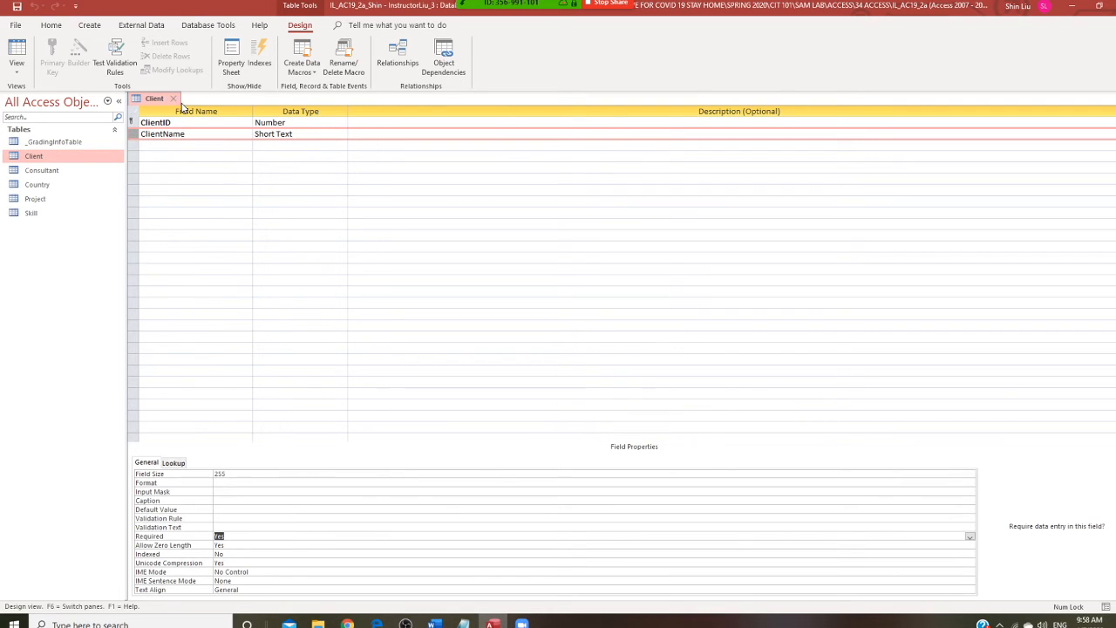
click(176, 97)
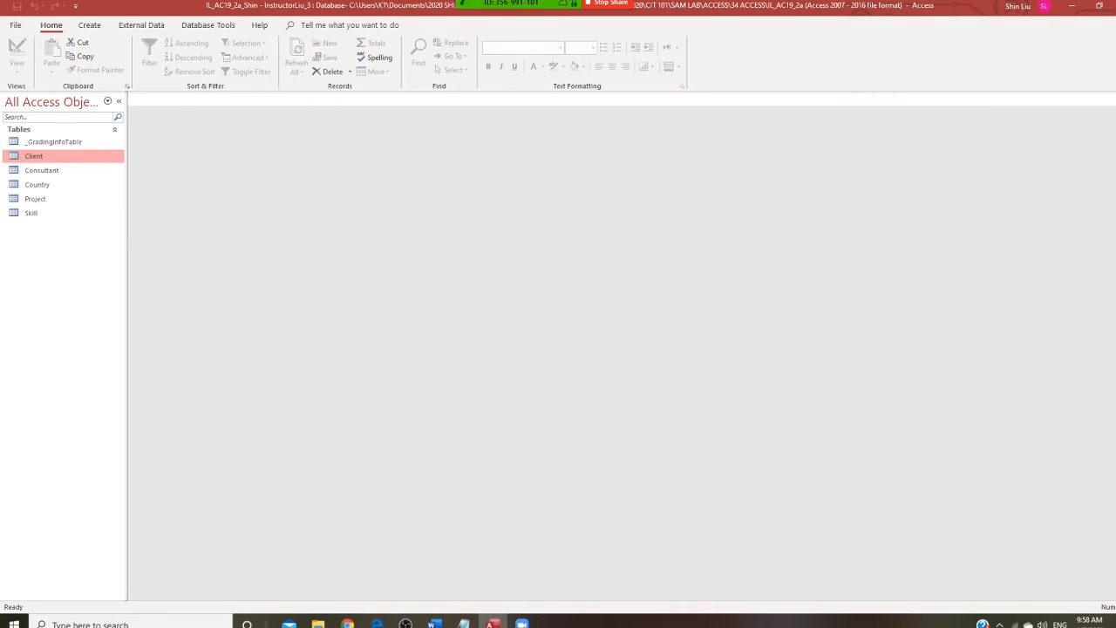
- Replace the Notepad text with instructions 6 and 7 for the Salary field of the Consultant table
key(alt+Tab)
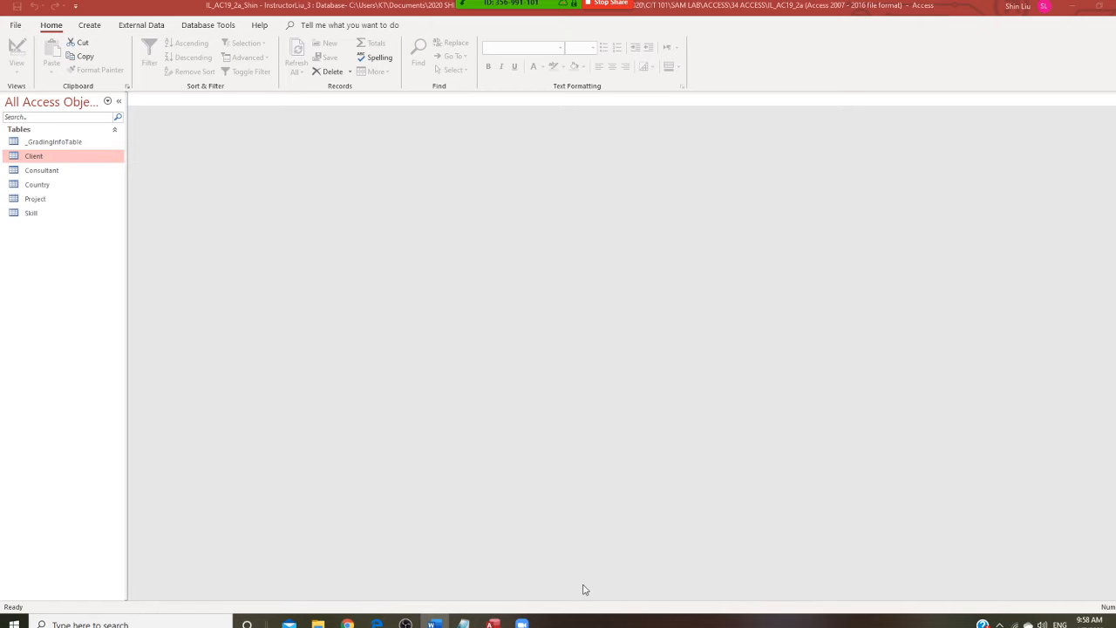
click(463, 624)
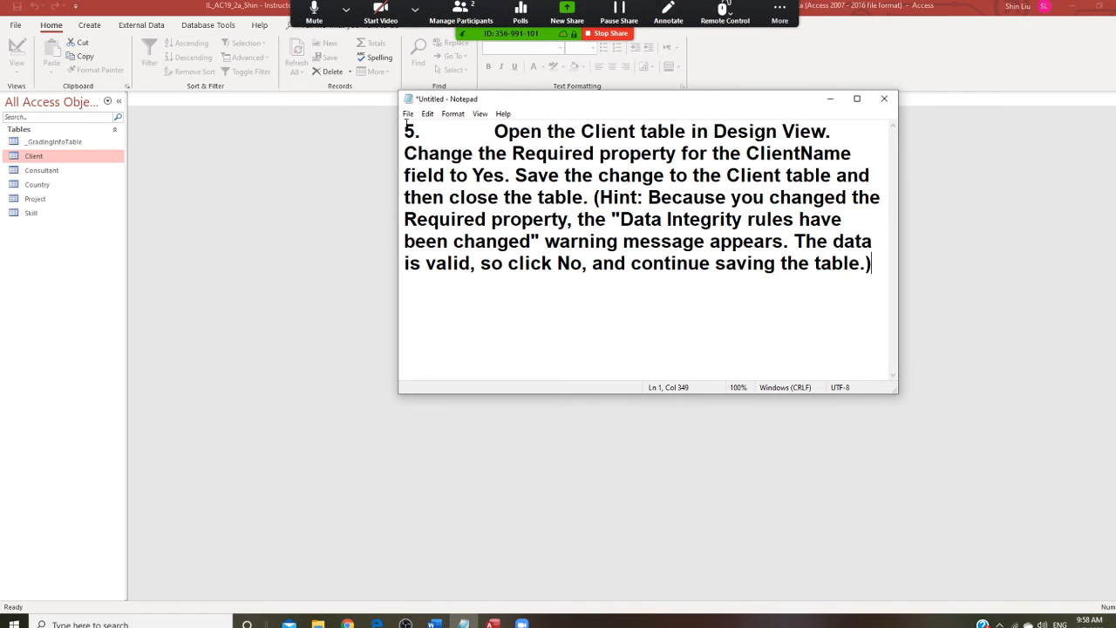
drag(404, 131, 715, 263)
drag(718, 342, 887, 369)
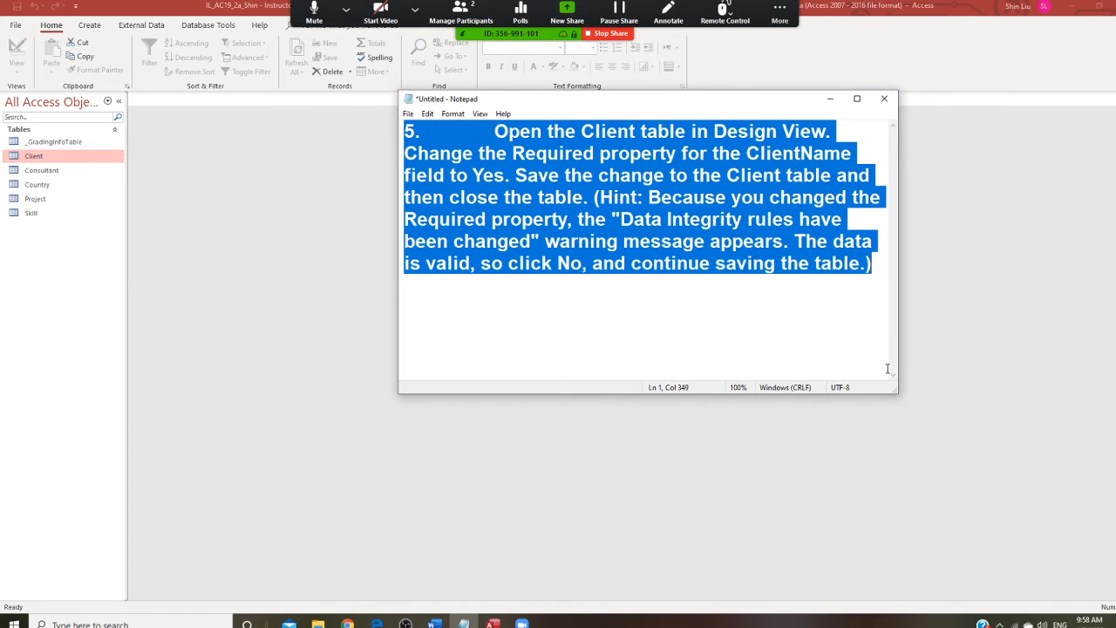
text(6.	Open the Consultant table in Datasheet View. Apply the Currency format to the Salary field. Save the change but do not close the table. 7.	With the Consultant table still open in Datasheet View, move the Salary field so that it appears immediately after the StartDate field. Save the change and close the table.)
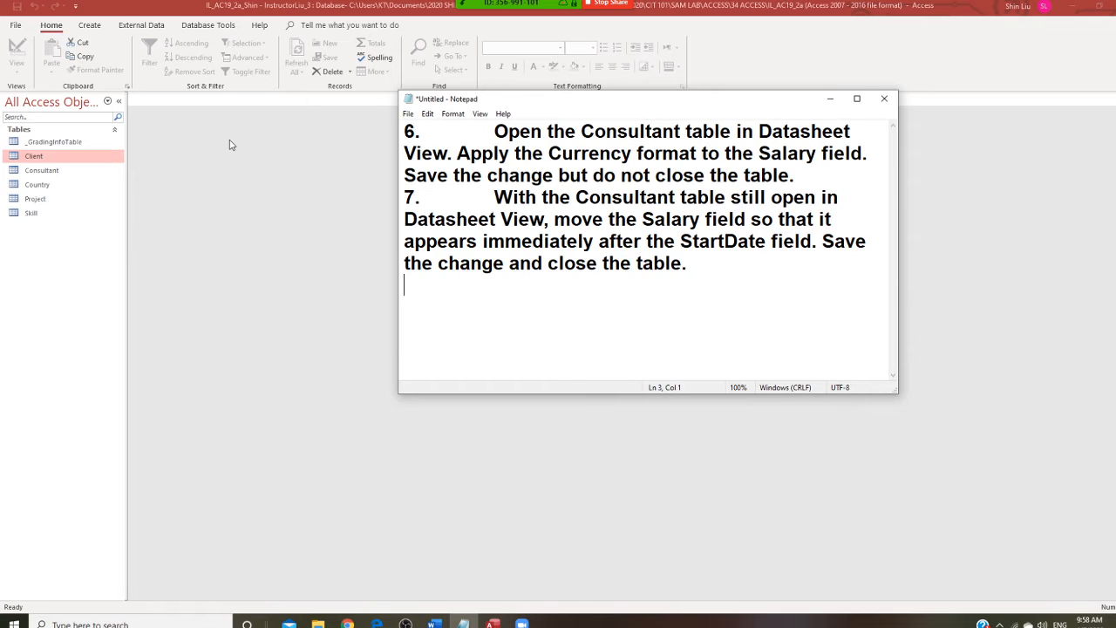
- Open the Consultant table in Datasheet View and place the Notepad instructions clear of the field headings
click(43, 174)
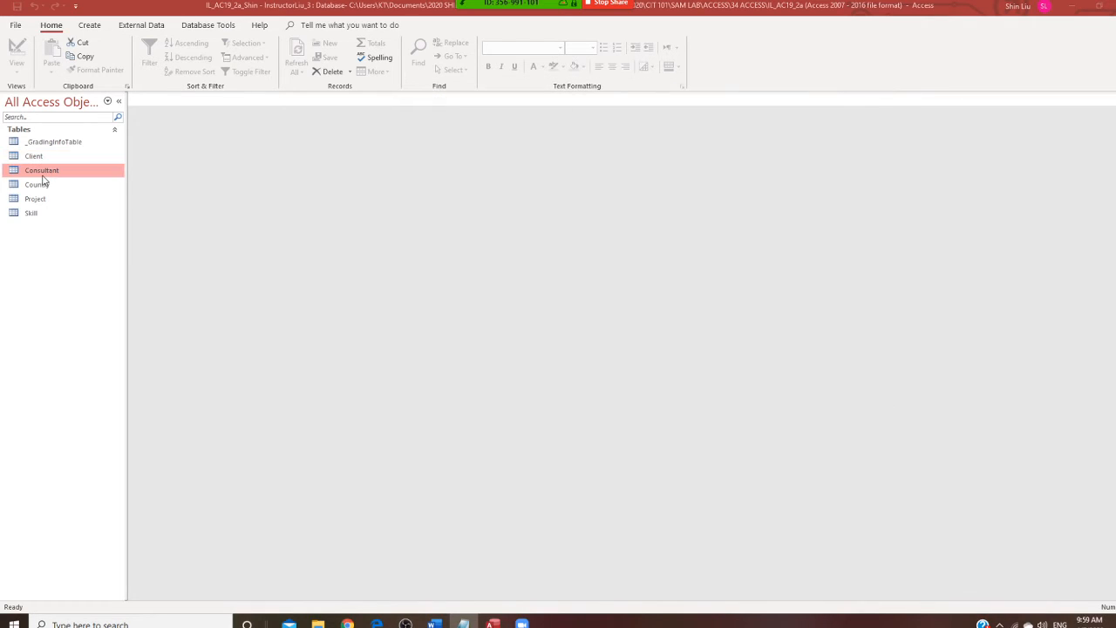
double_click(44, 172)
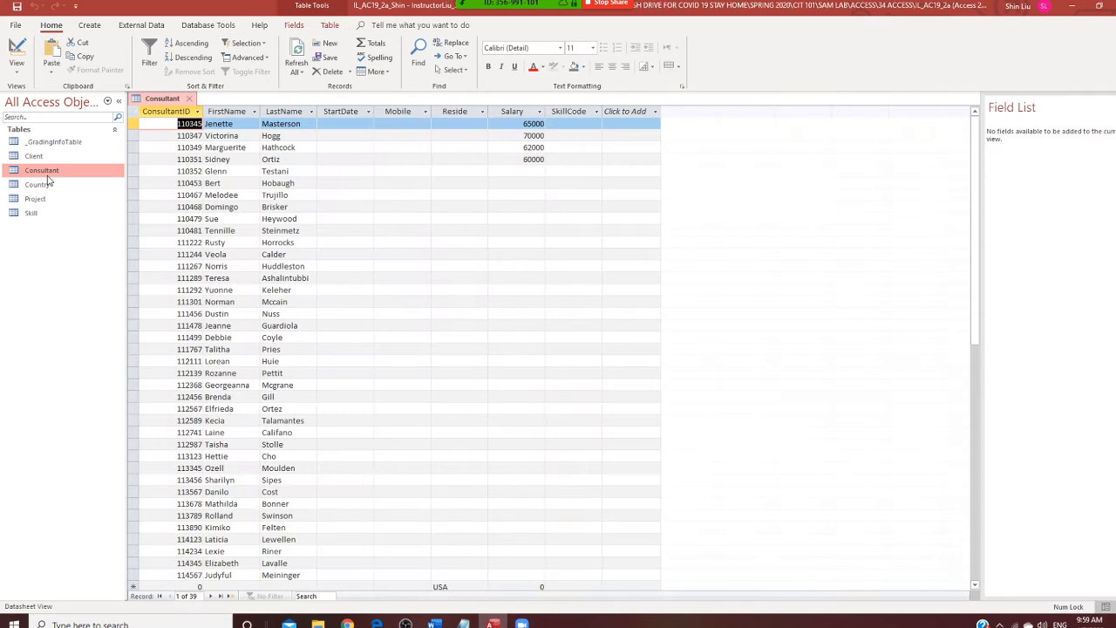
click(466, 622)
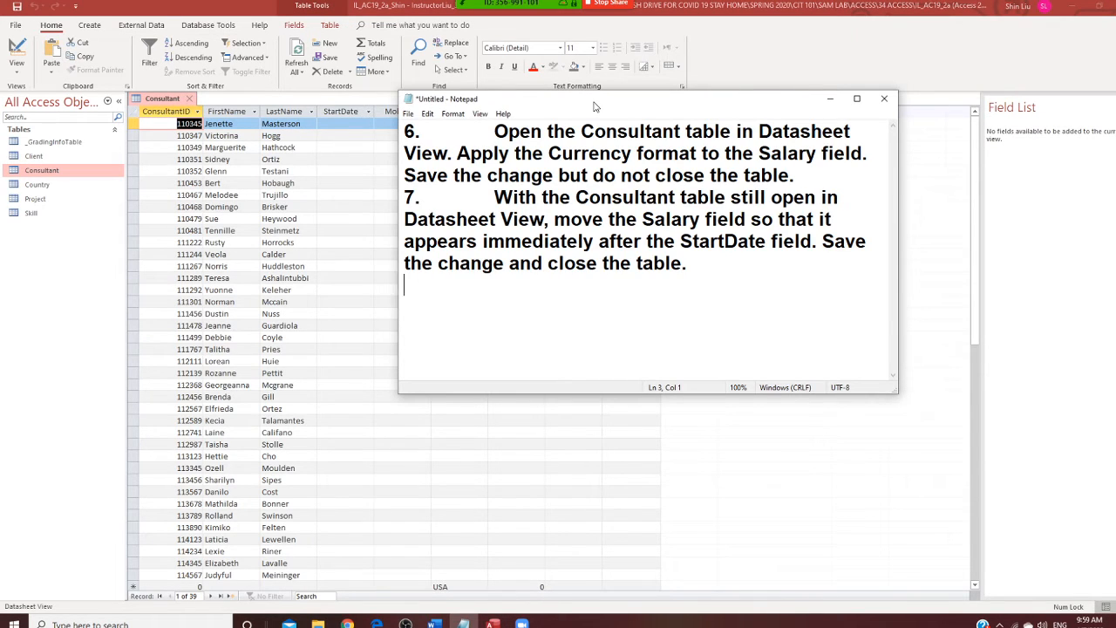
drag(571, 106, 644, 183)
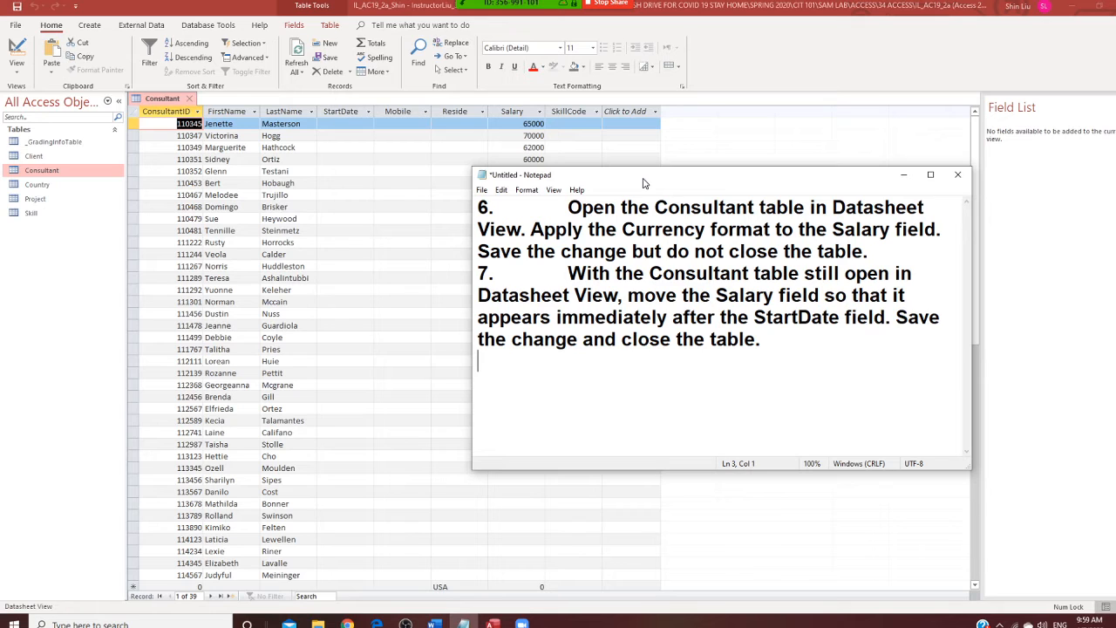
drag(644, 183, 645, 182)
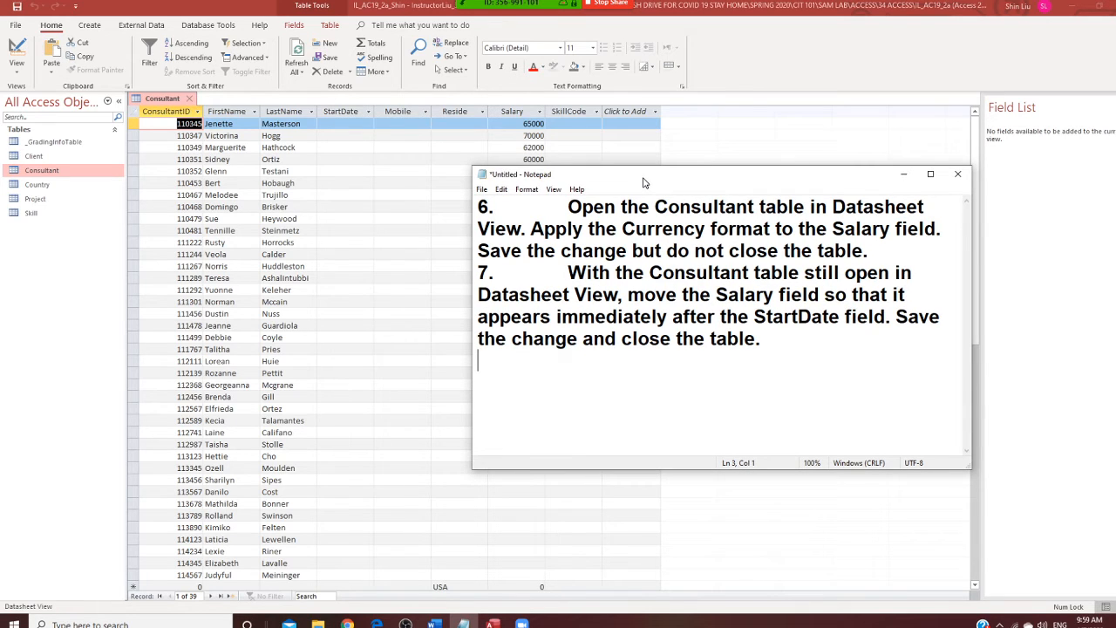
- Change the Salary field's data type to Currency, accept the possible data loss, and save the Consultant table without closing it
click(521, 112)
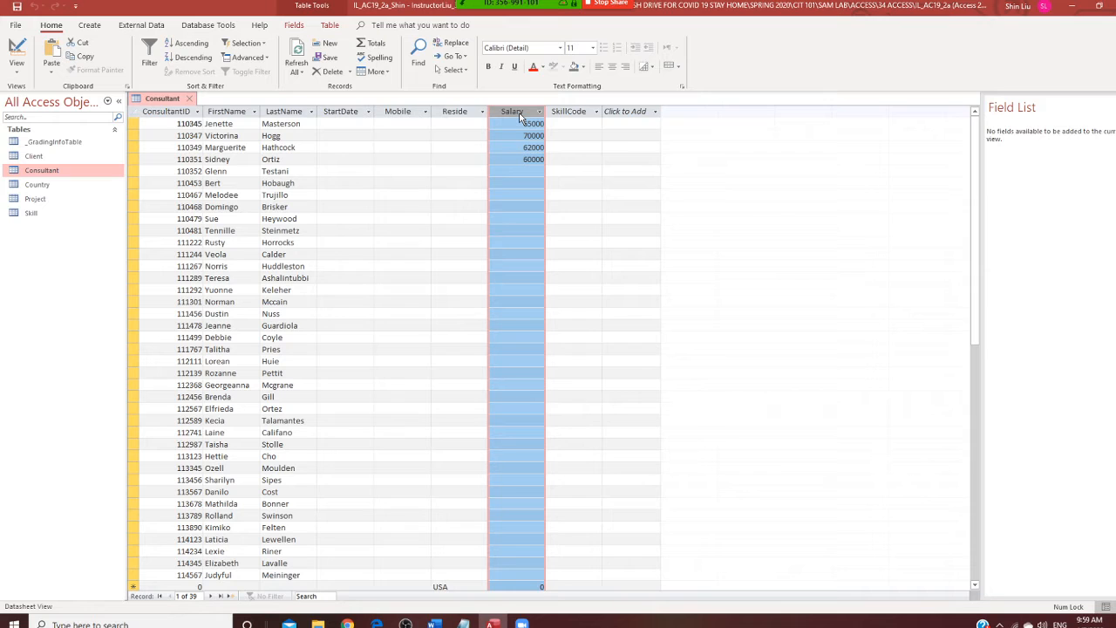
click(294, 25)
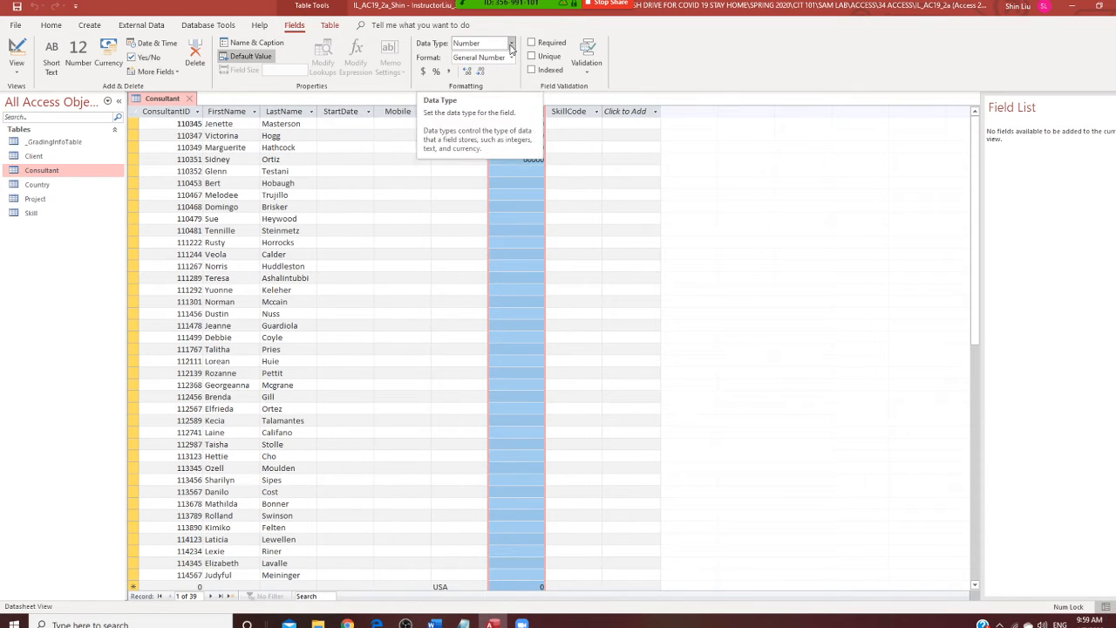
click(511, 44)
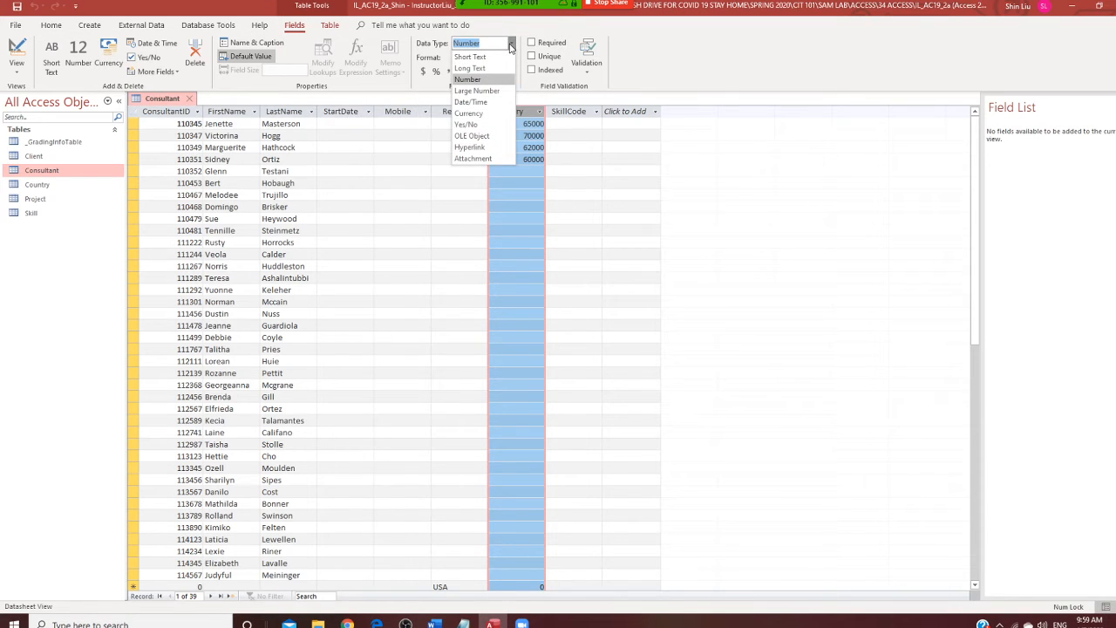
click(488, 114)
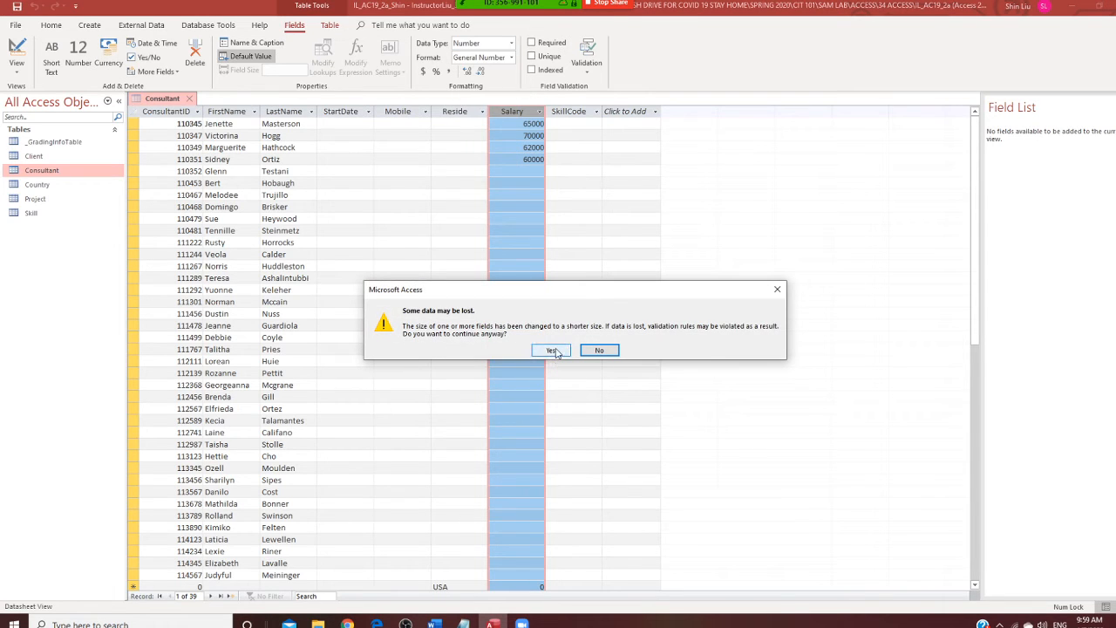
click(554, 350)
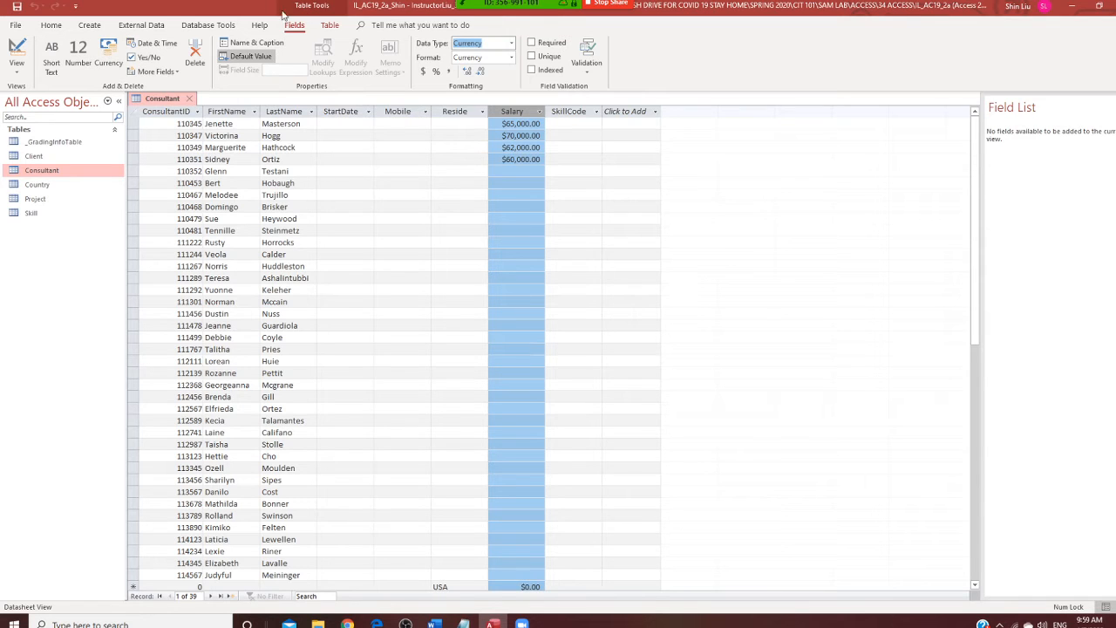
right_click(170, 100)
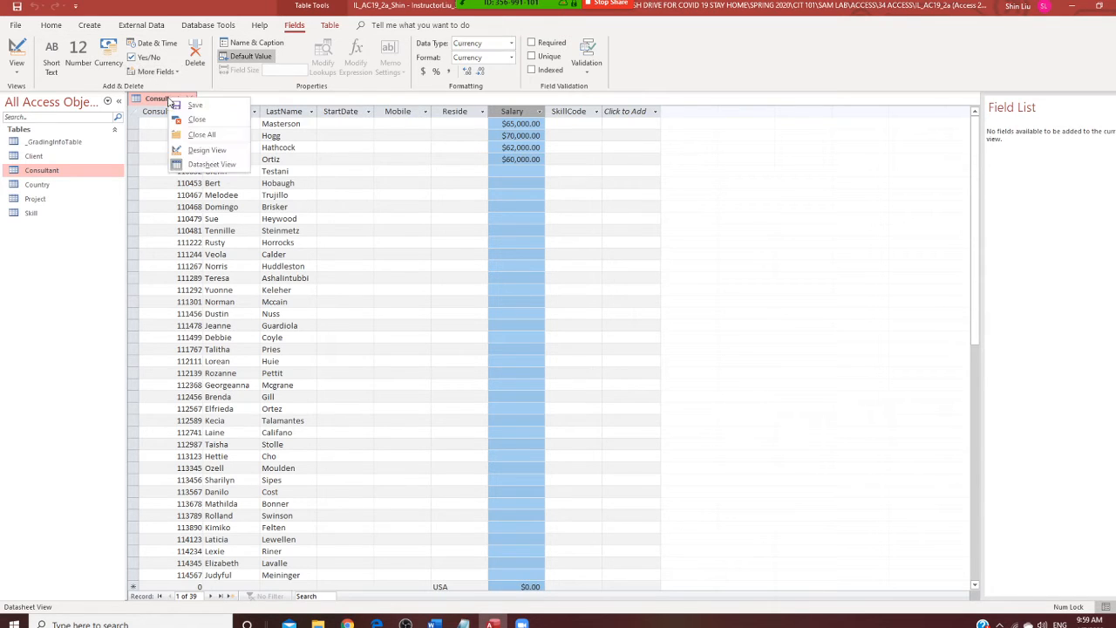
click(195, 110)
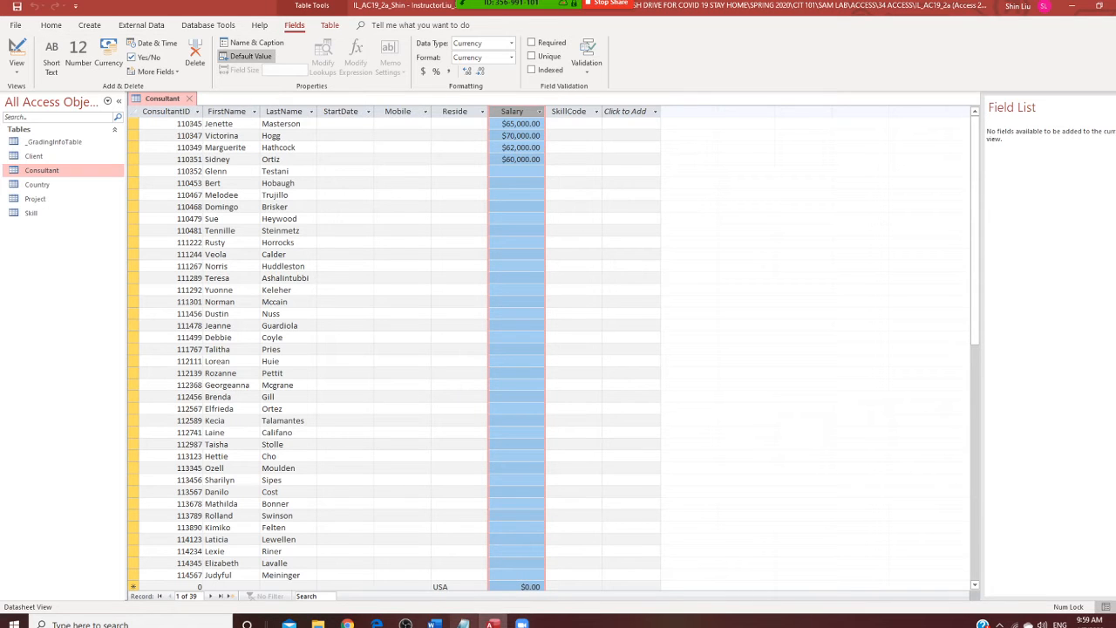
- Reread instruction 7 in Notepad and move the Salary field immediately after the StartDate field
click(463, 623)
drag(747, 178, 833, 138)
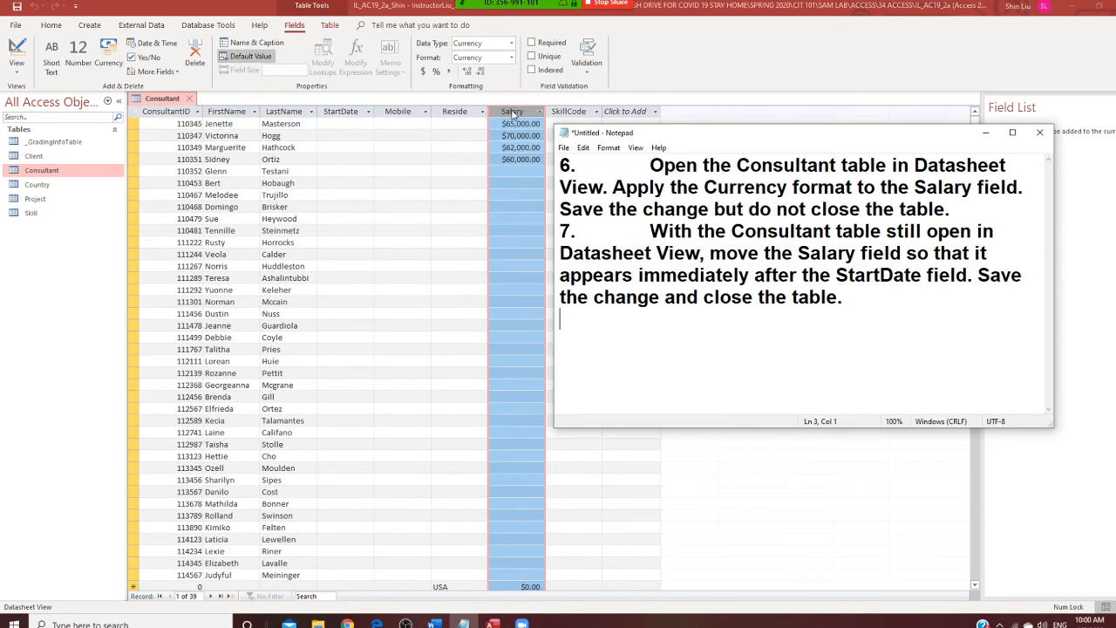
drag(512, 115, 415, 103)
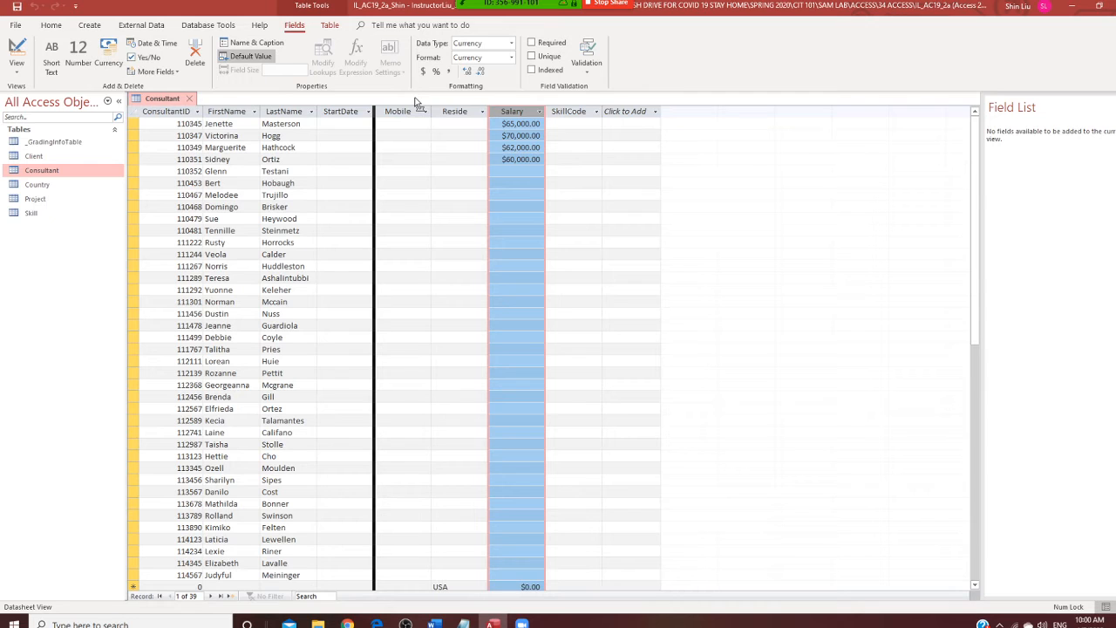
drag(415, 103, 417, 103)
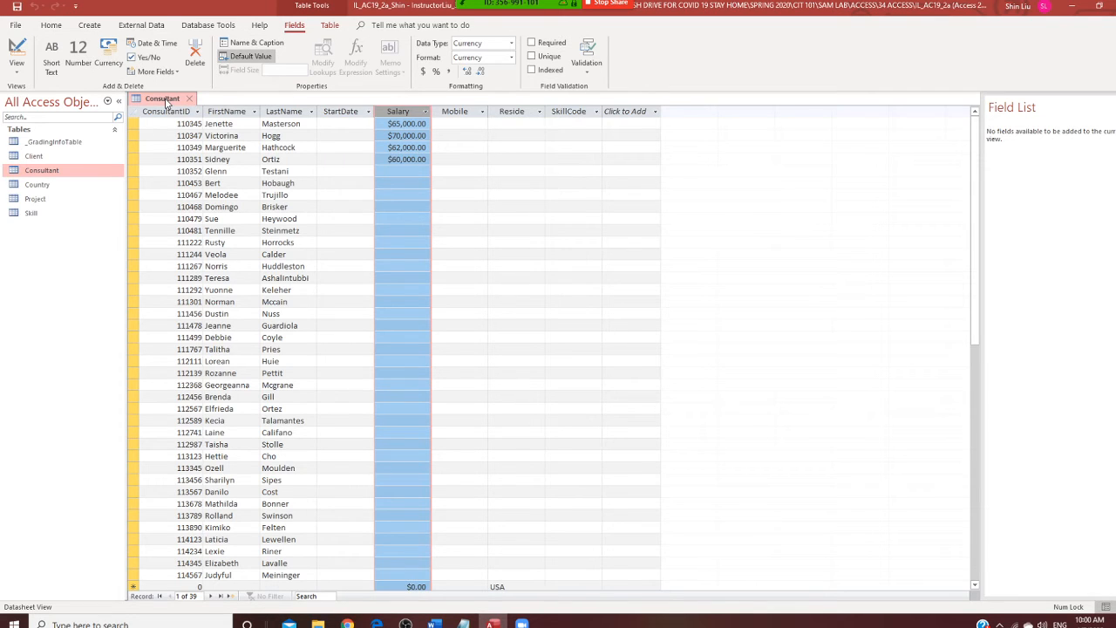
- Save the Consultant table's new field order and close the table
right_click(165, 102)
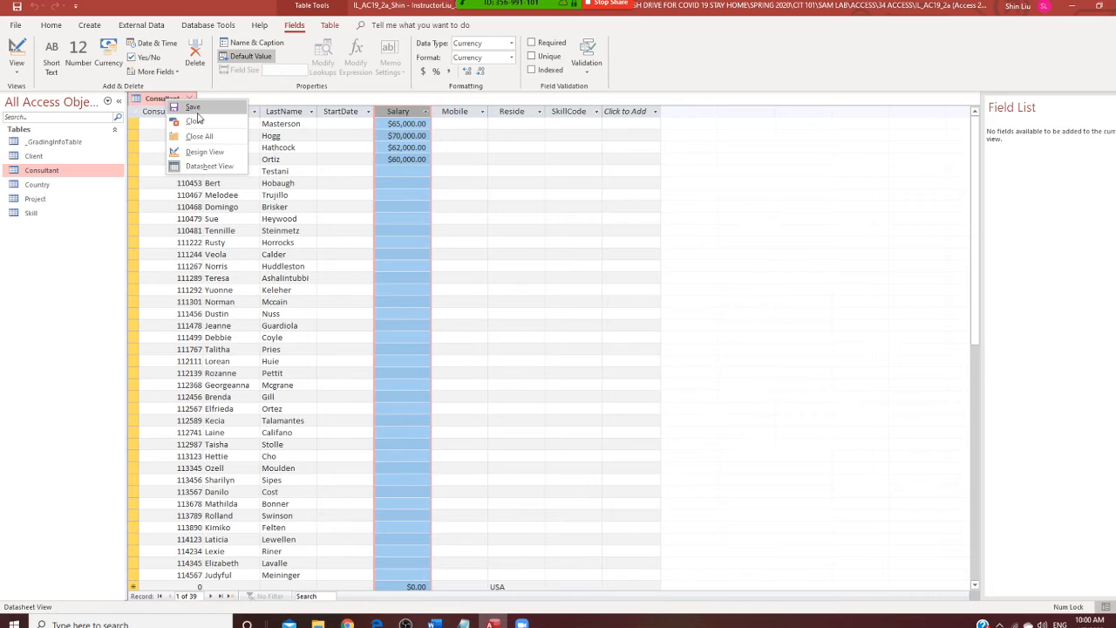
click(199, 113)
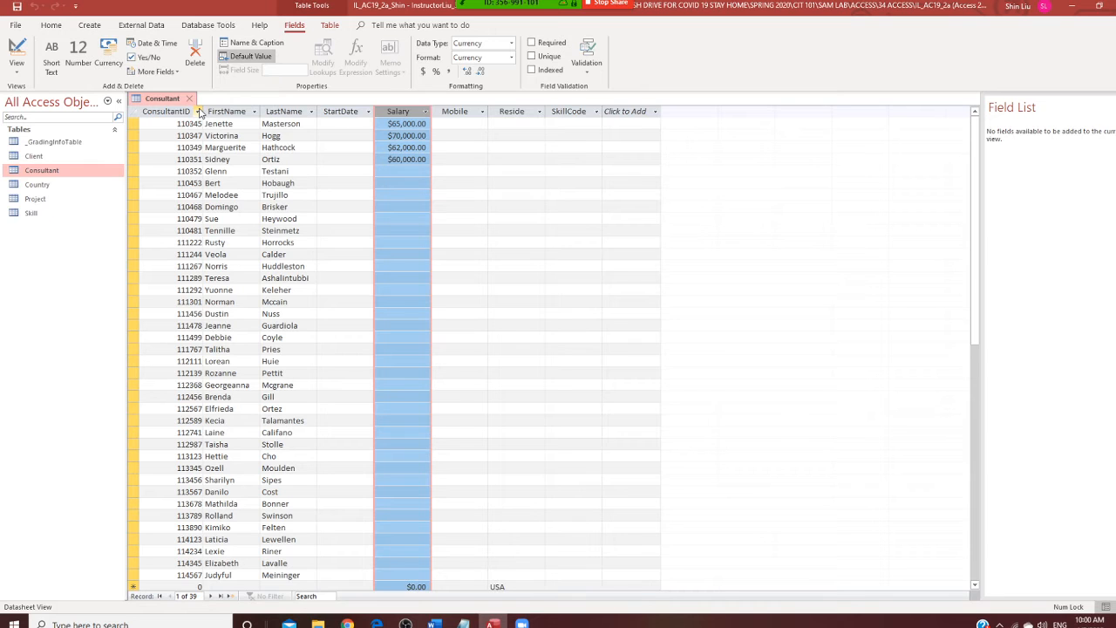
right_click(168, 100)
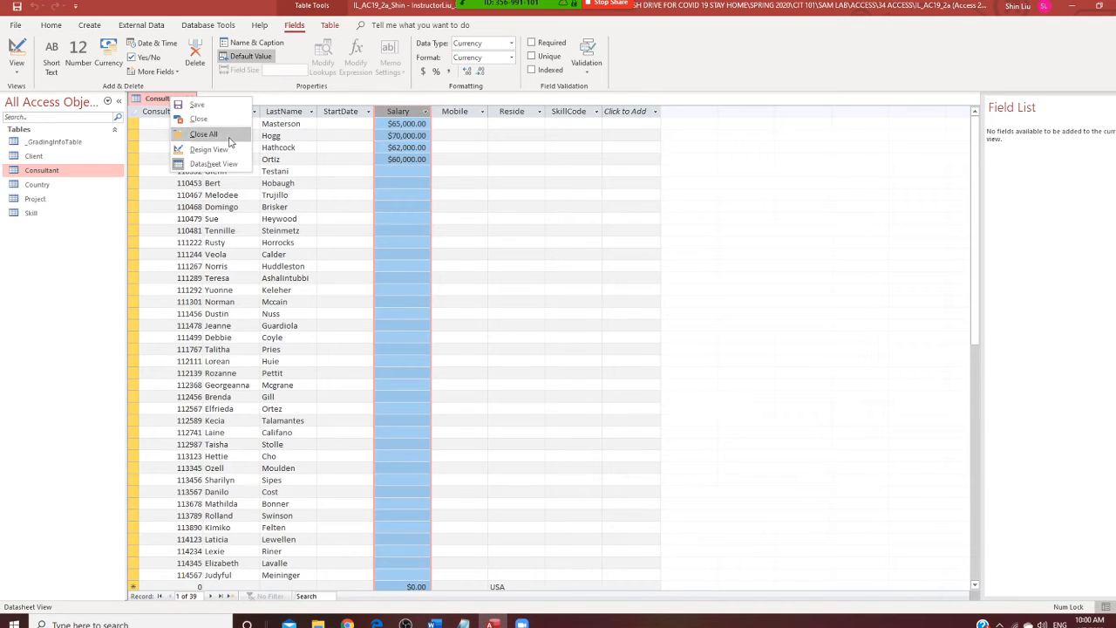
click(210, 119)
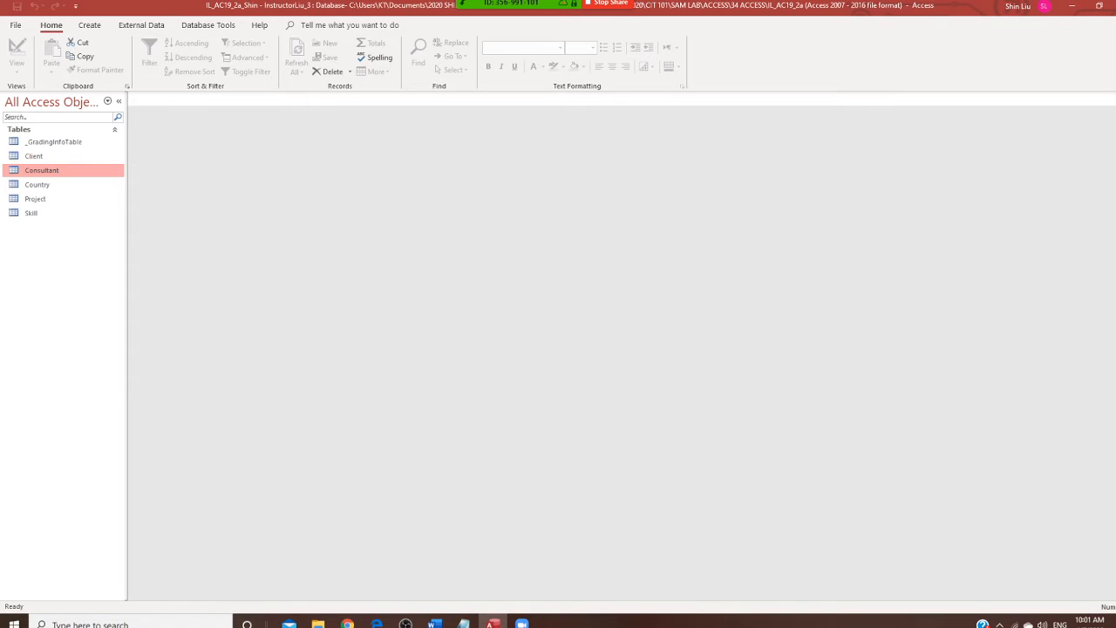
- Replace the Notepad text with instruction 8, parts a and b, for the Project table
key(alt+Tab)
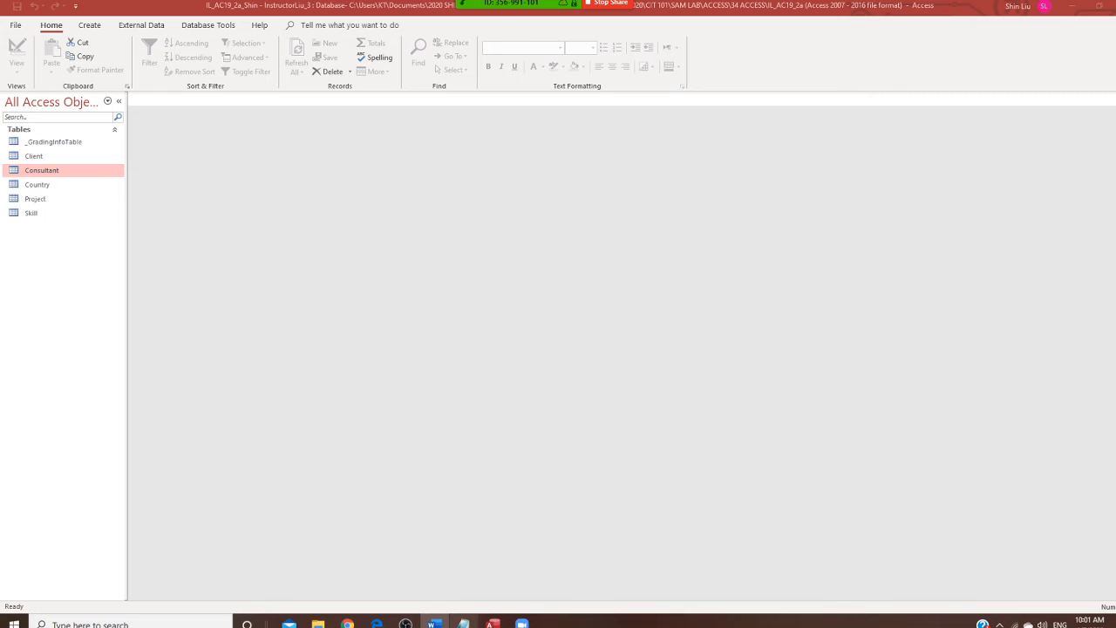
click(463, 623)
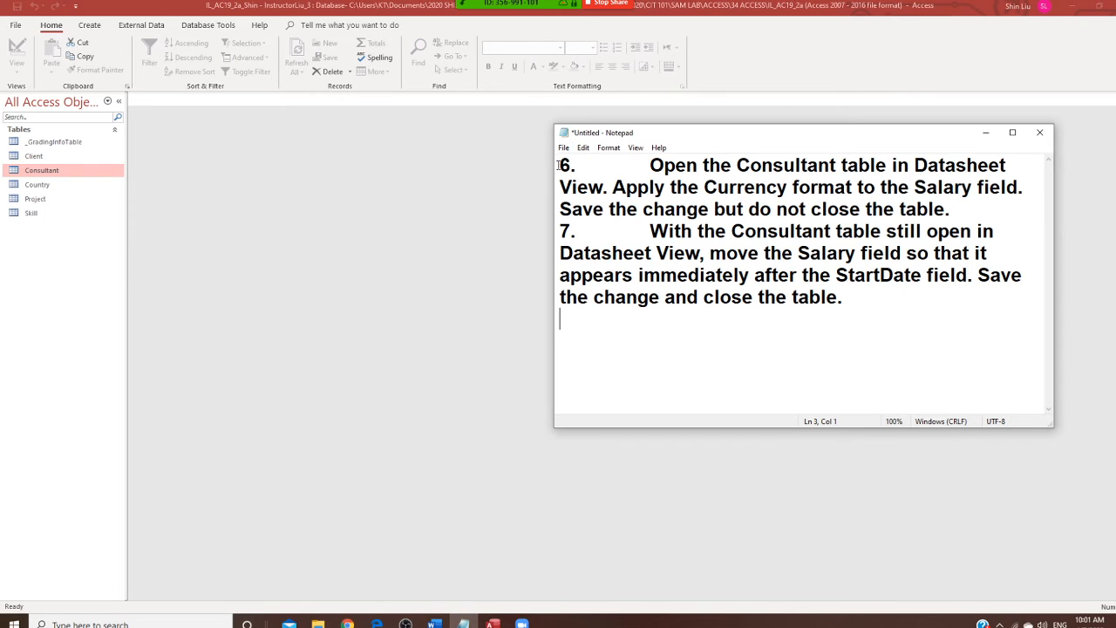
drag(559, 164, 809, 386)
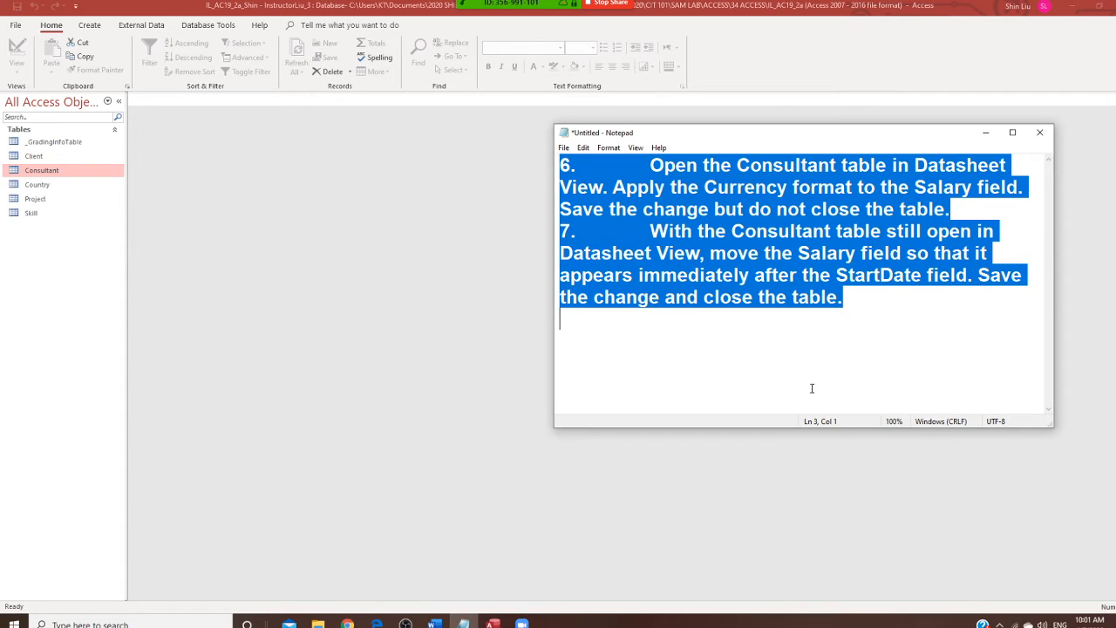
text(8.	Open the Project table in Datasheet View and make the following changes: a.	Resize the Description field so that all field values are completely visible. b.	Add a new field following the Description field with the field name Months and the Number data type.)
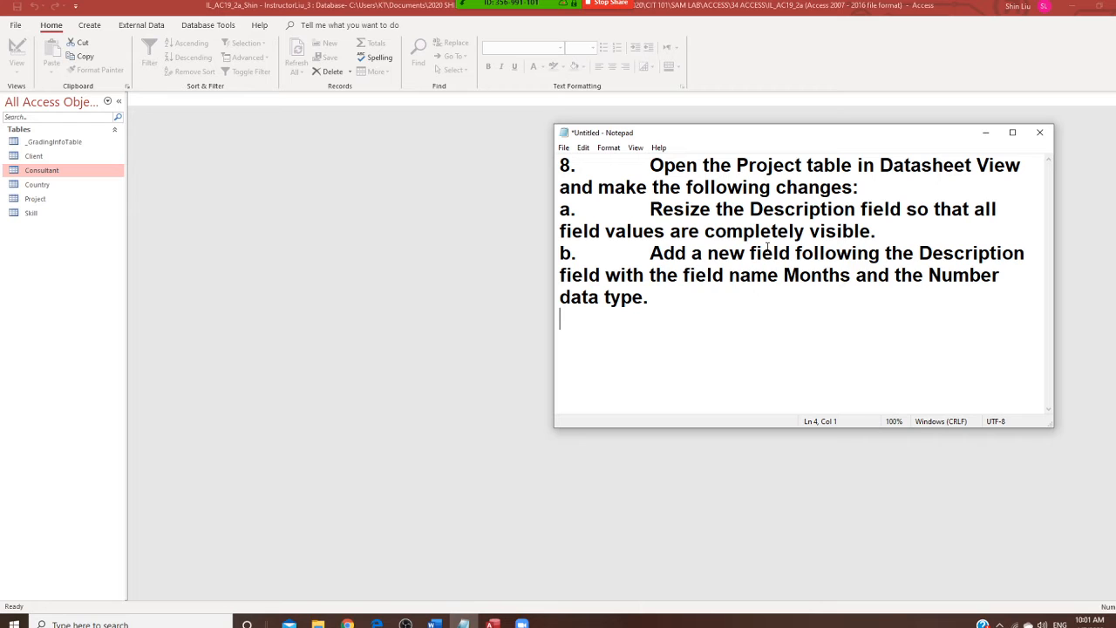
- Open the Project table in Datasheet View, reread instruction 8 in Notepad, and check the table's view options
click(40, 201)
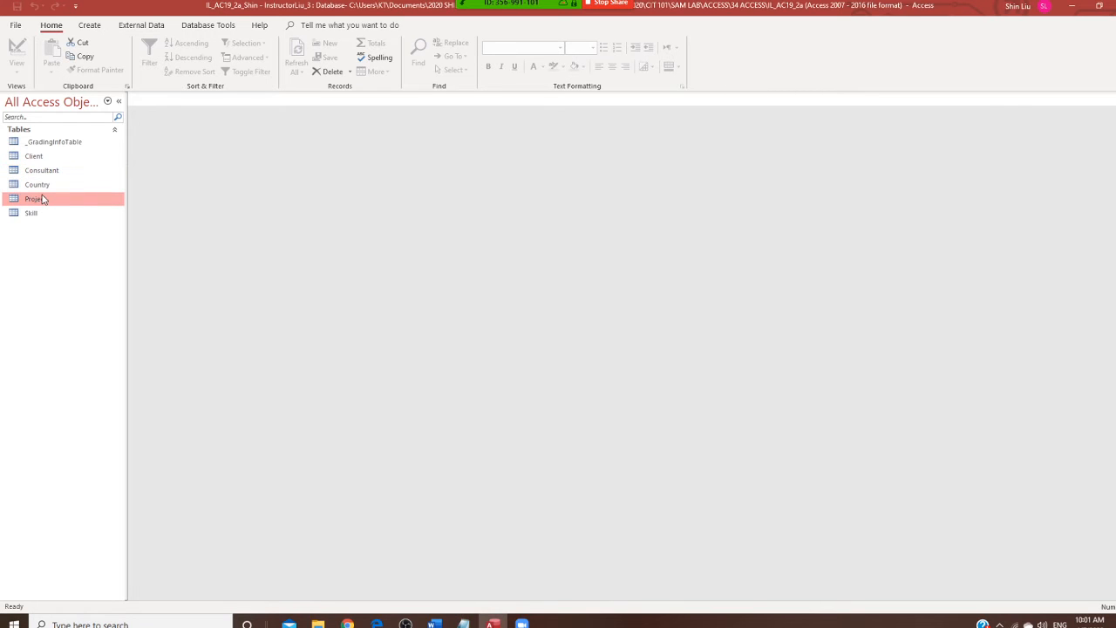
double_click(41, 199)
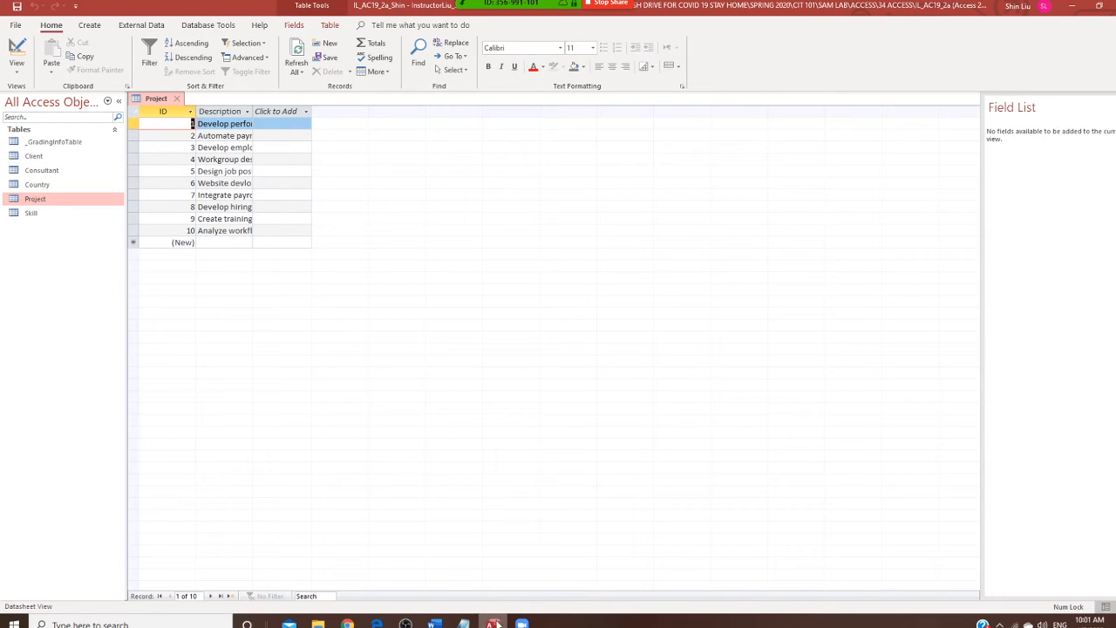
click(463, 625)
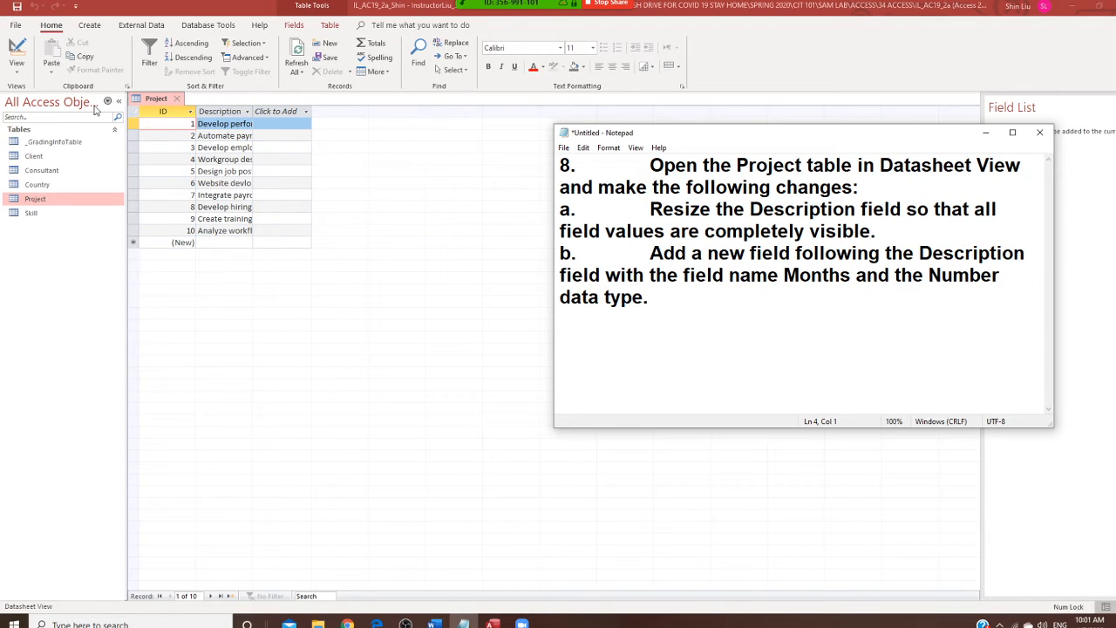
click(15, 75)
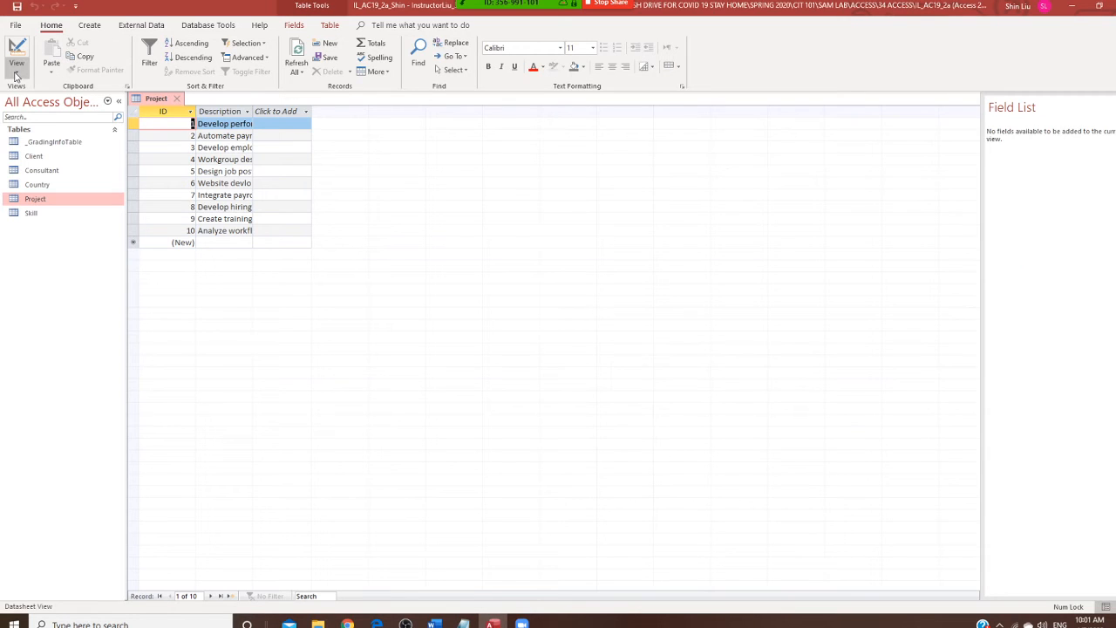
click(15, 76)
click(66, 98)
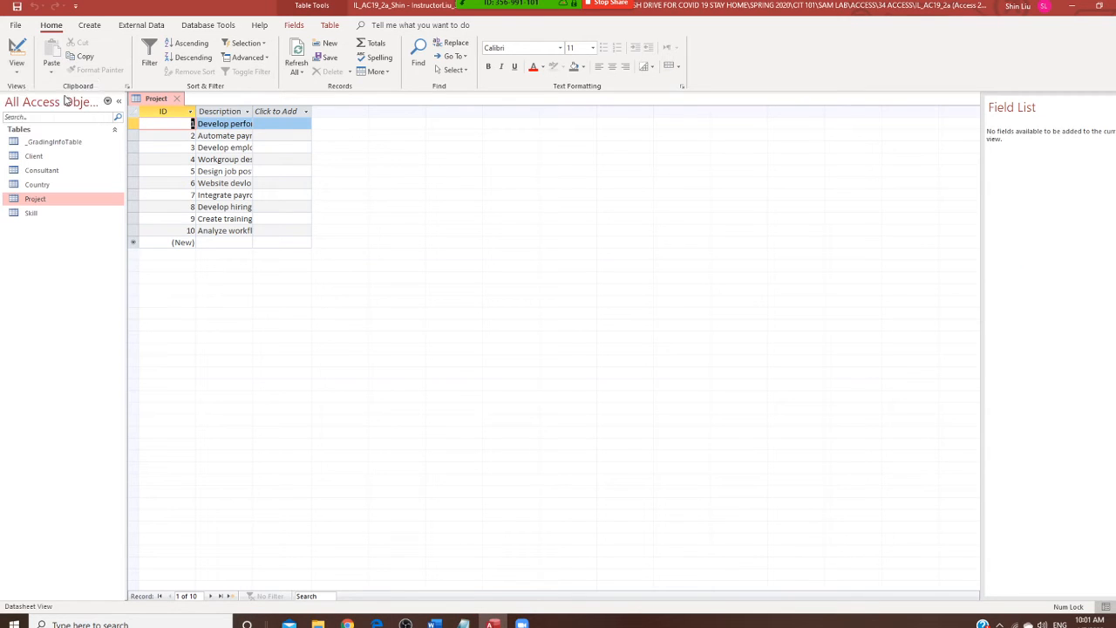
- Reread instruction 8 and resize the Project table's Description column so that all field values fit completely
click(67, 101)
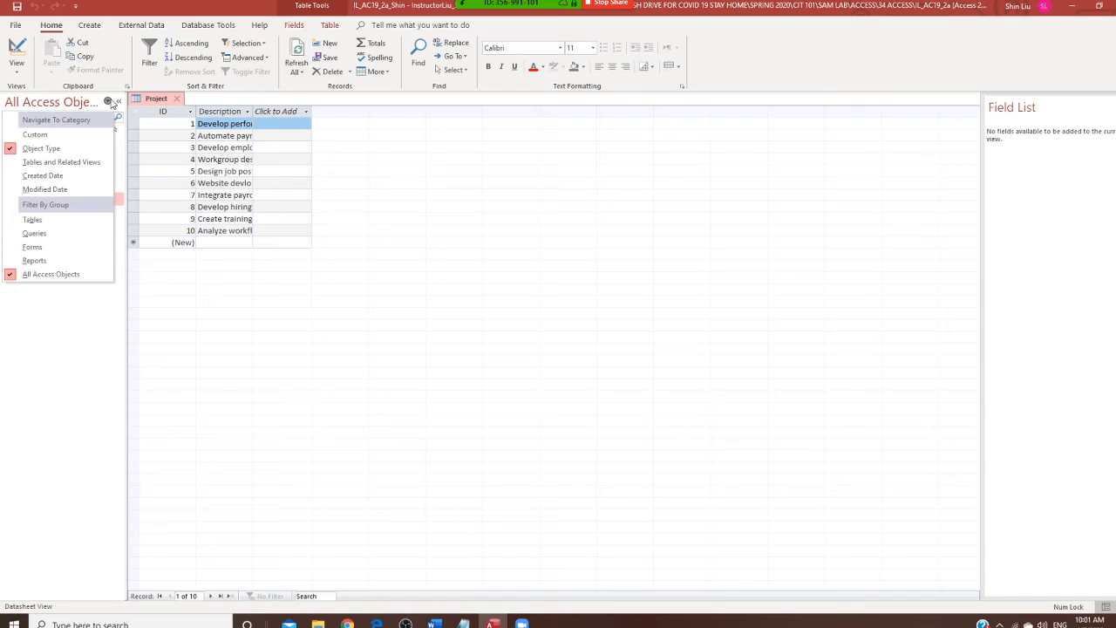
click(528, 443)
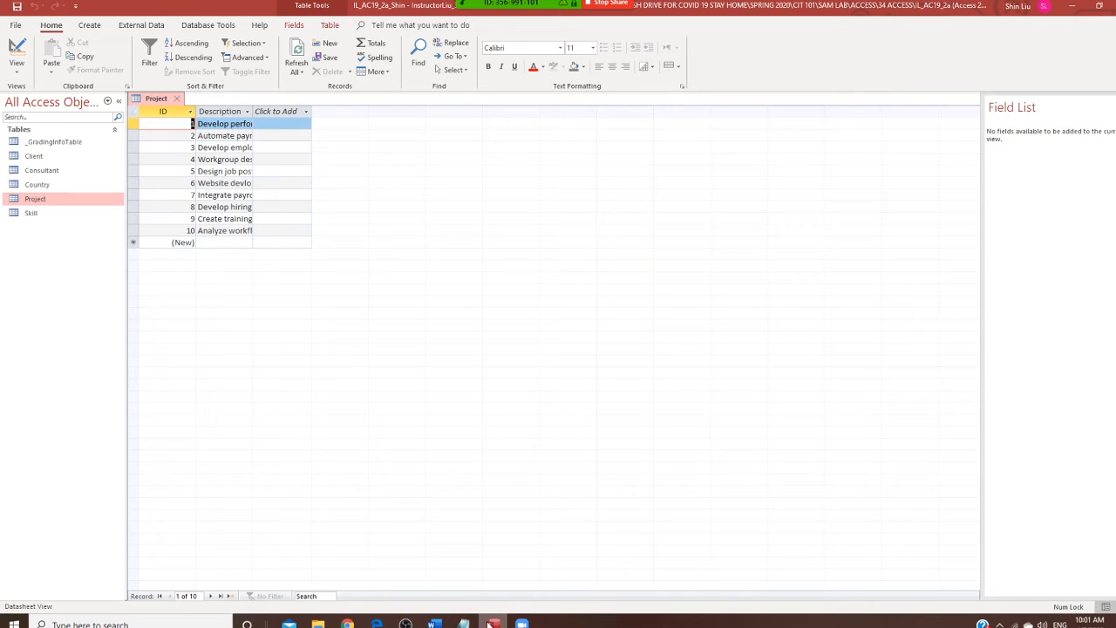
click(521, 623)
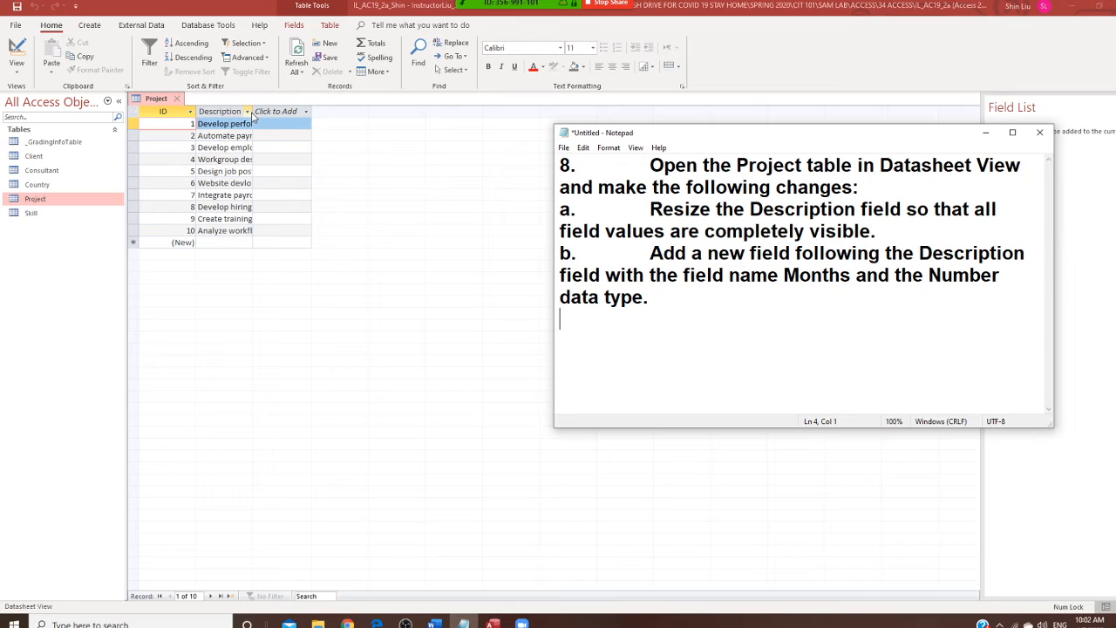
click(425, 218)
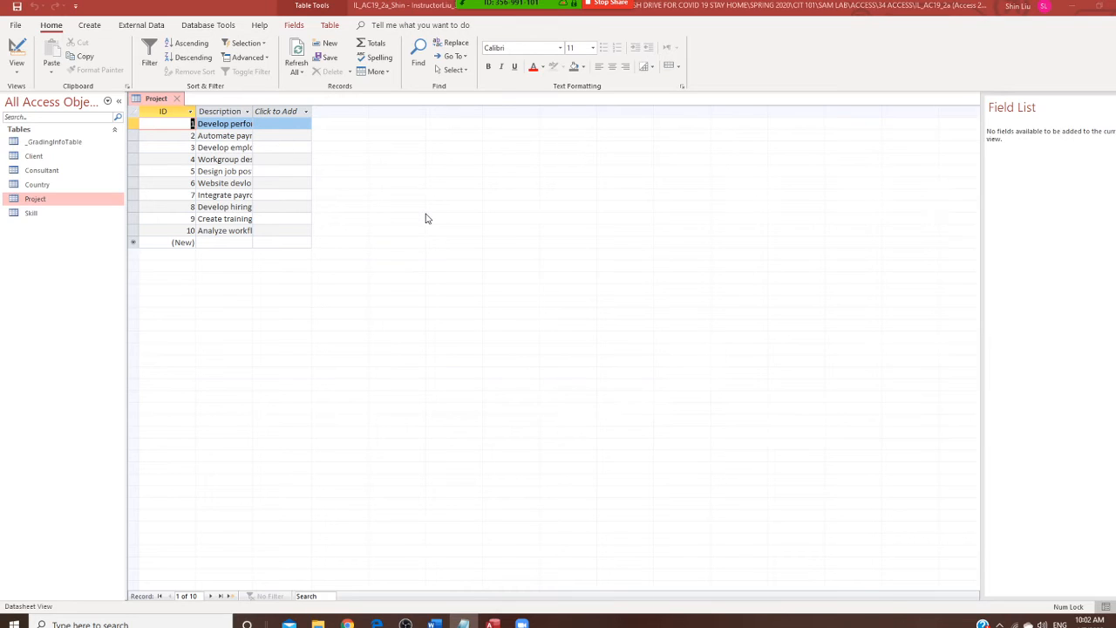
double_click(252, 111)
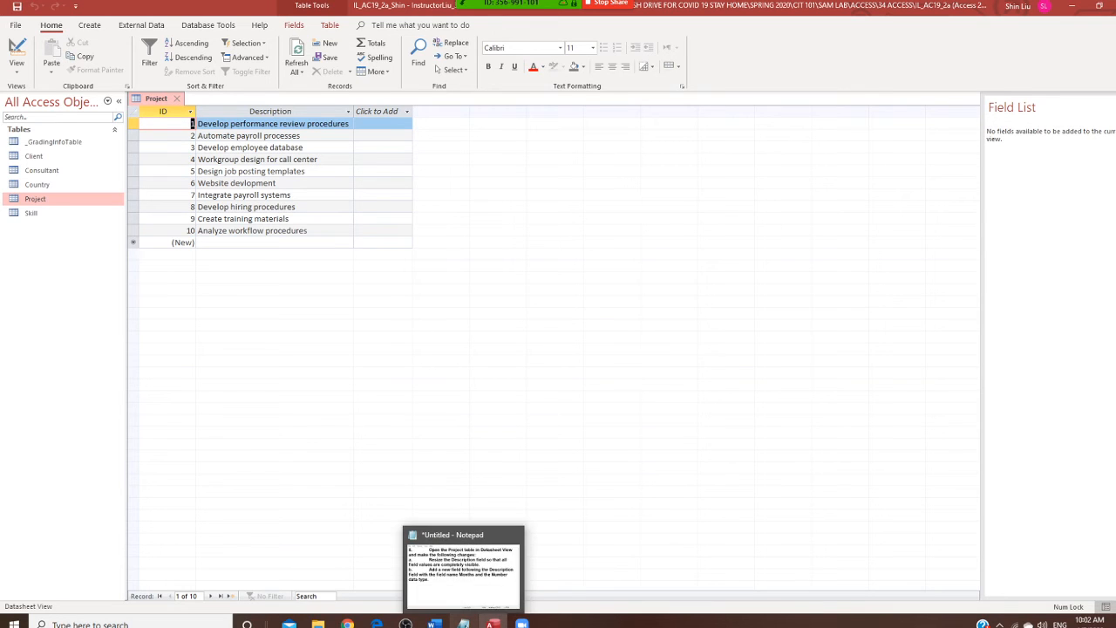
- Add a Number field named Months immediately after the Description field in the Project table
click(463, 622)
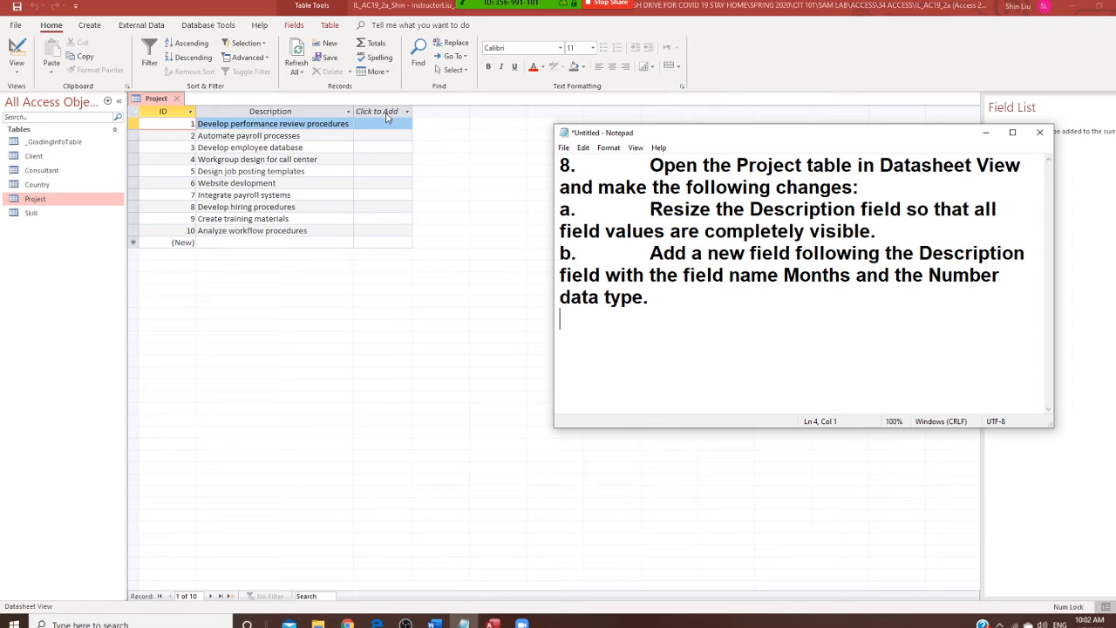
click(387, 116)
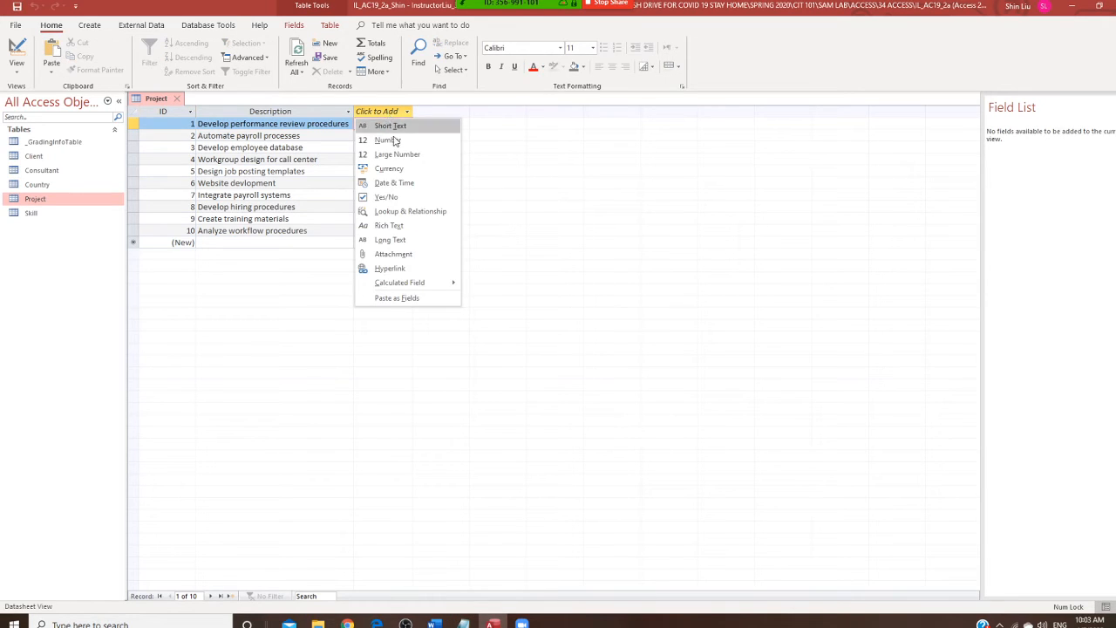
click(397, 140)
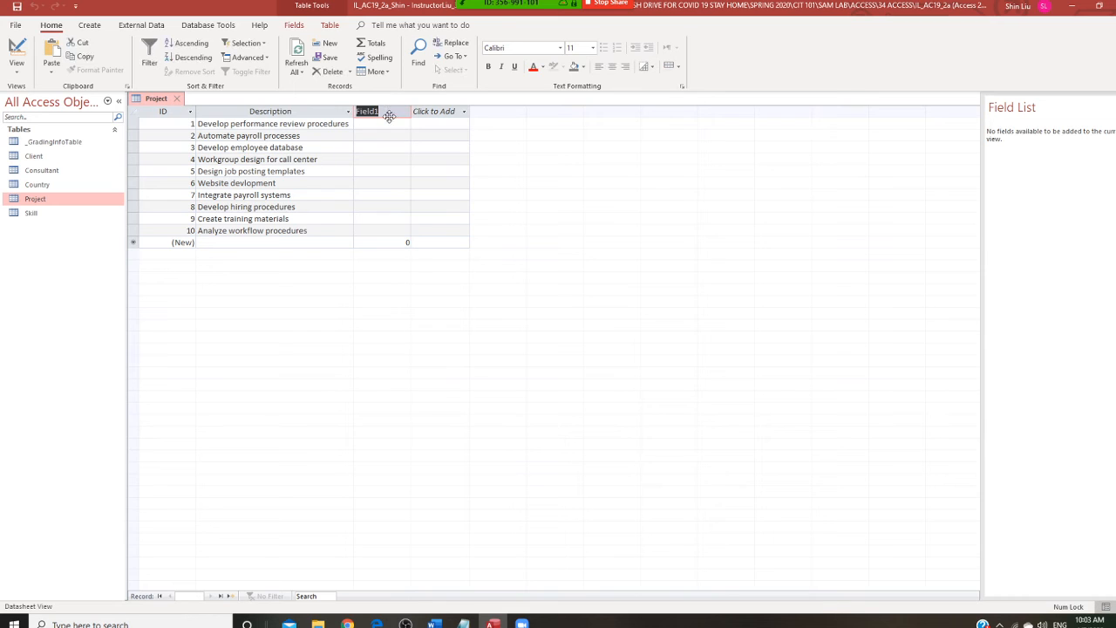
text(onths)
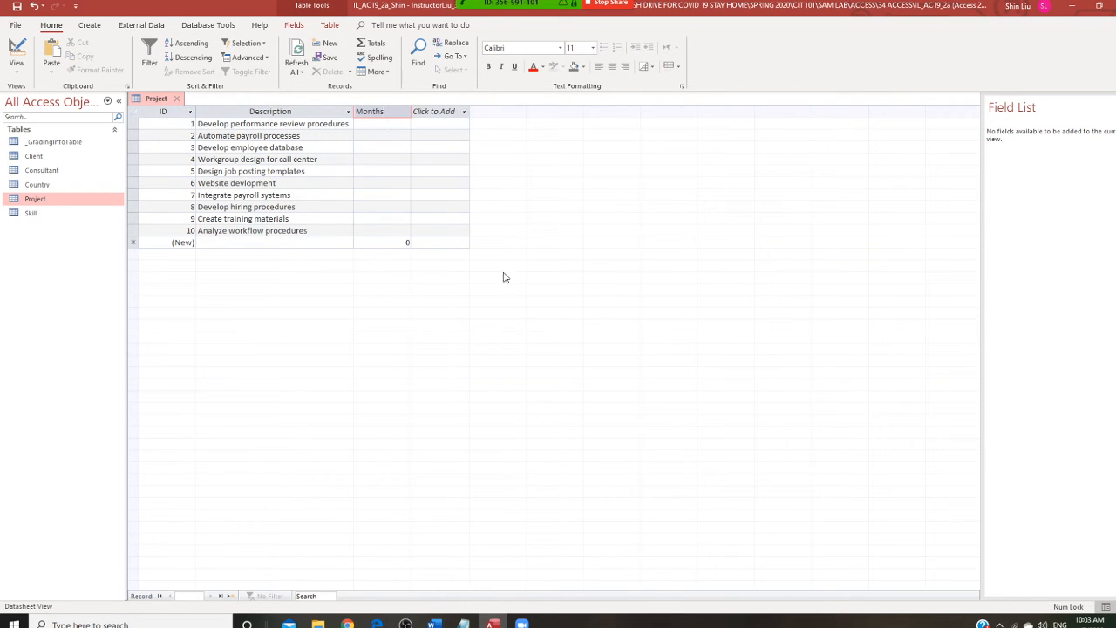
- Check instruction 8 in Notepad once more, save the Project table's changes and close the table
click(463, 623)
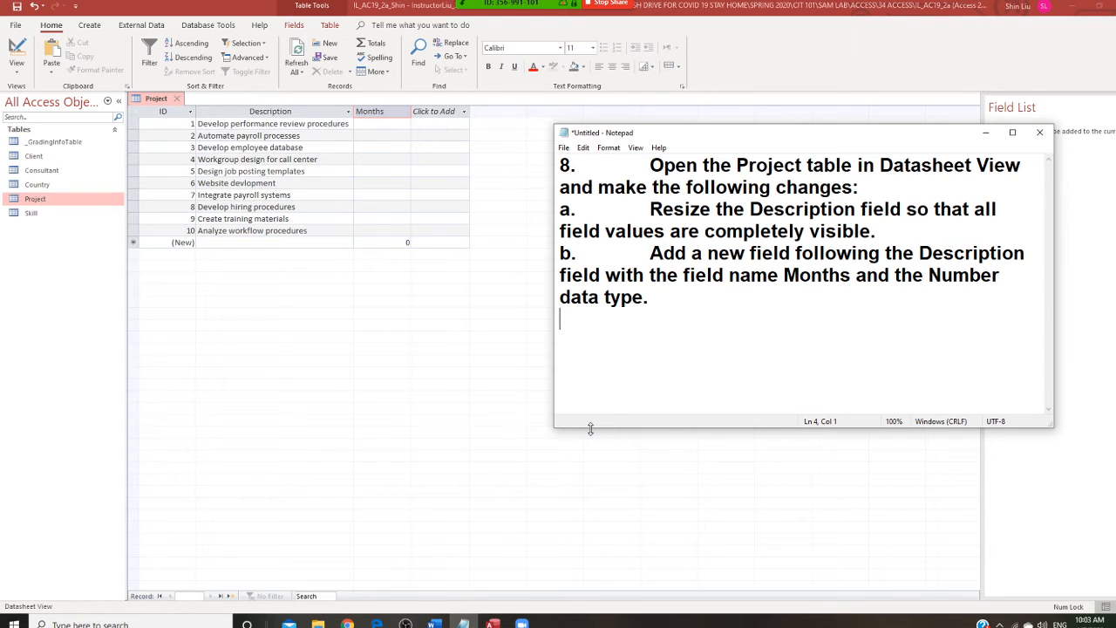
click(157, 99)
right_click(157, 99)
click(181, 103)
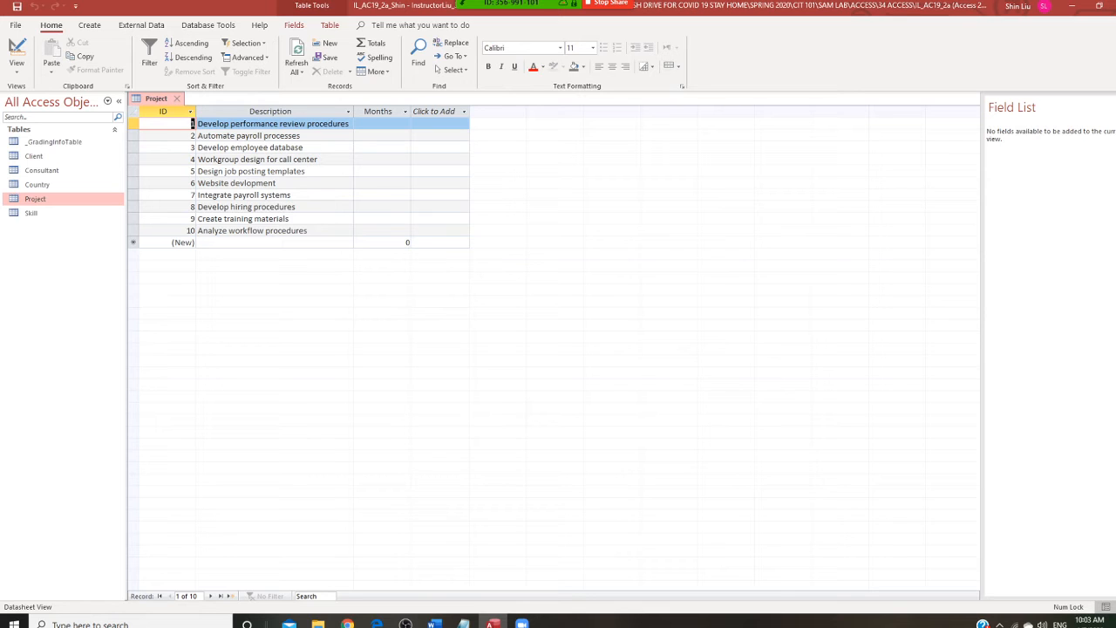
click(178, 99)
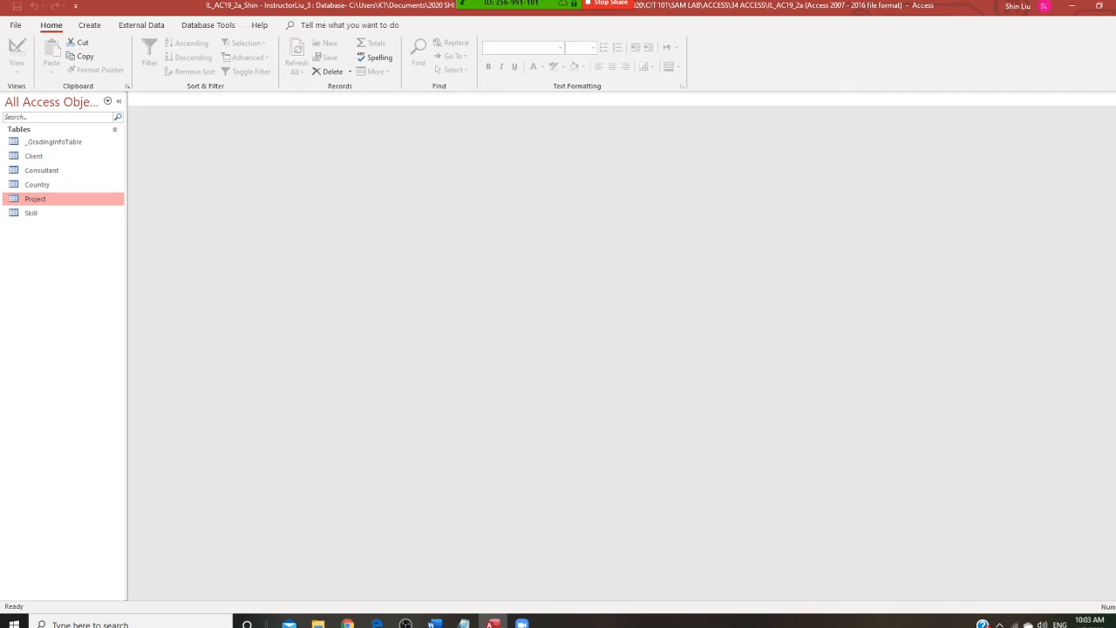
- Replace the Notepad text with instruction 9 about deleting the Mobile field from the Consultant table
key(alt+Tab)
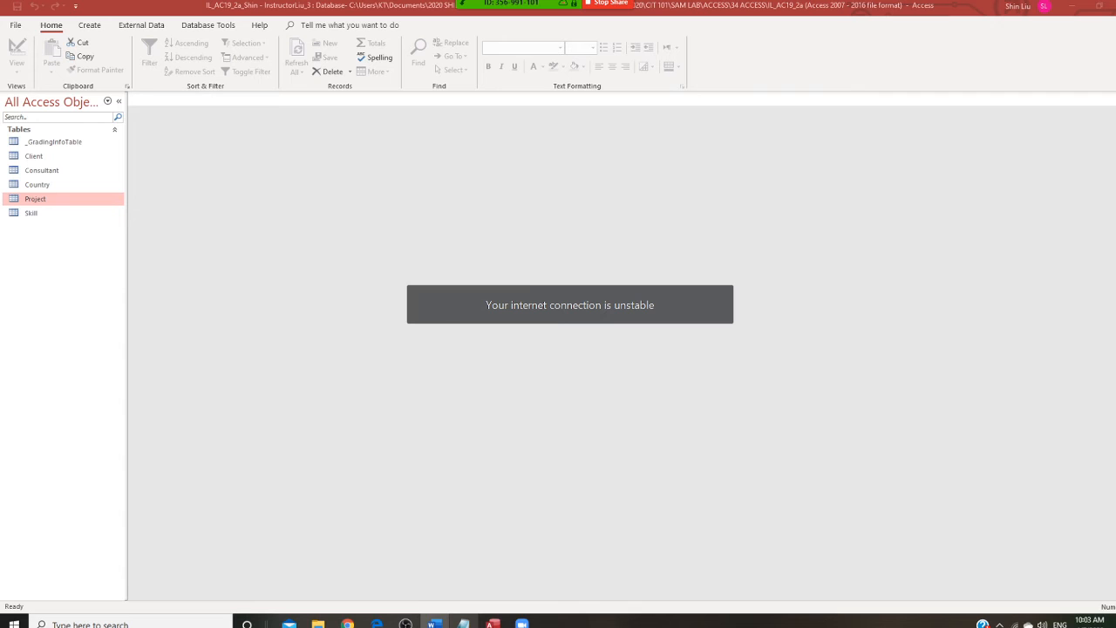
click(463, 621)
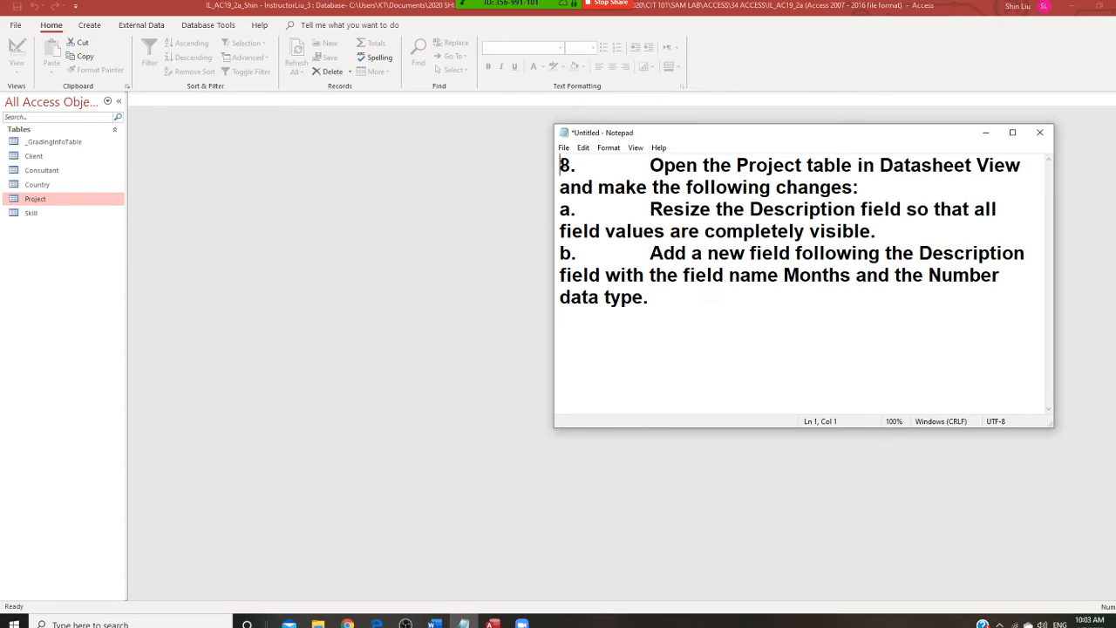
drag(560, 164, 758, 360)
text(9.	Open the Consultant table in Datasheet View. Delete the Mobile field and save the change. The Consultant table should look like Figure 3.)
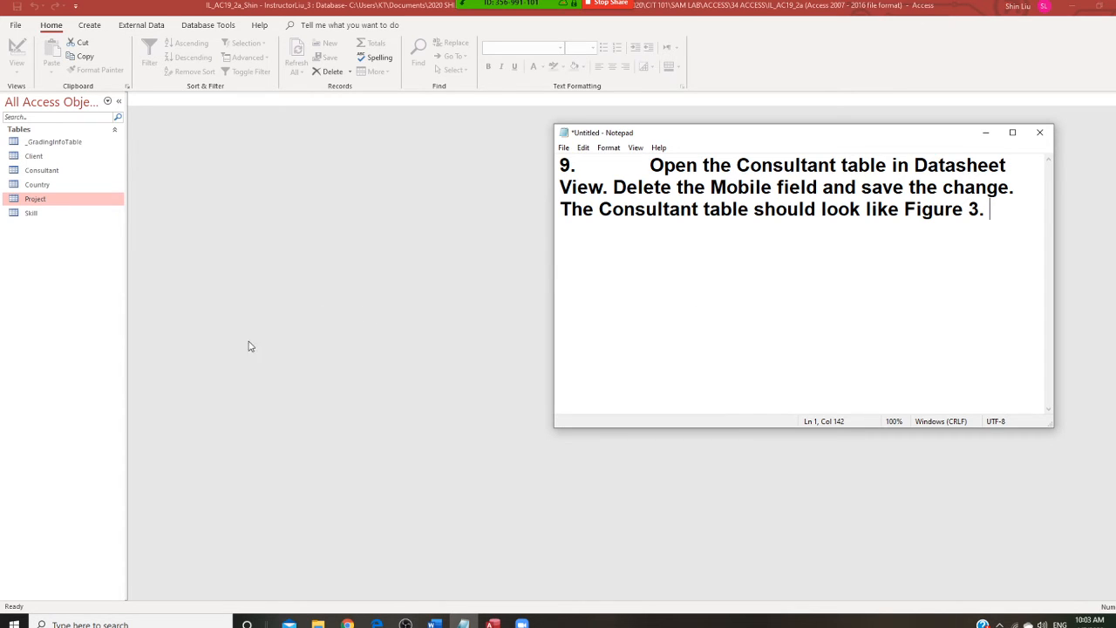
- Open the Consultant table in Datasheet View and reread instruction 9 in Notepad
click(44, 174)
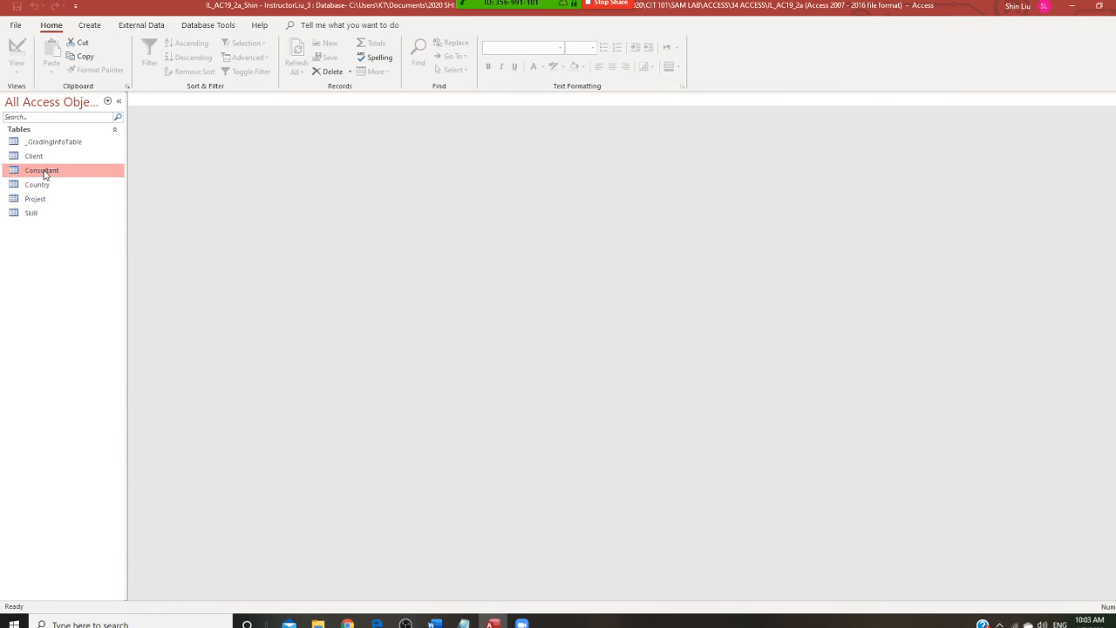
double_click(44, 174)
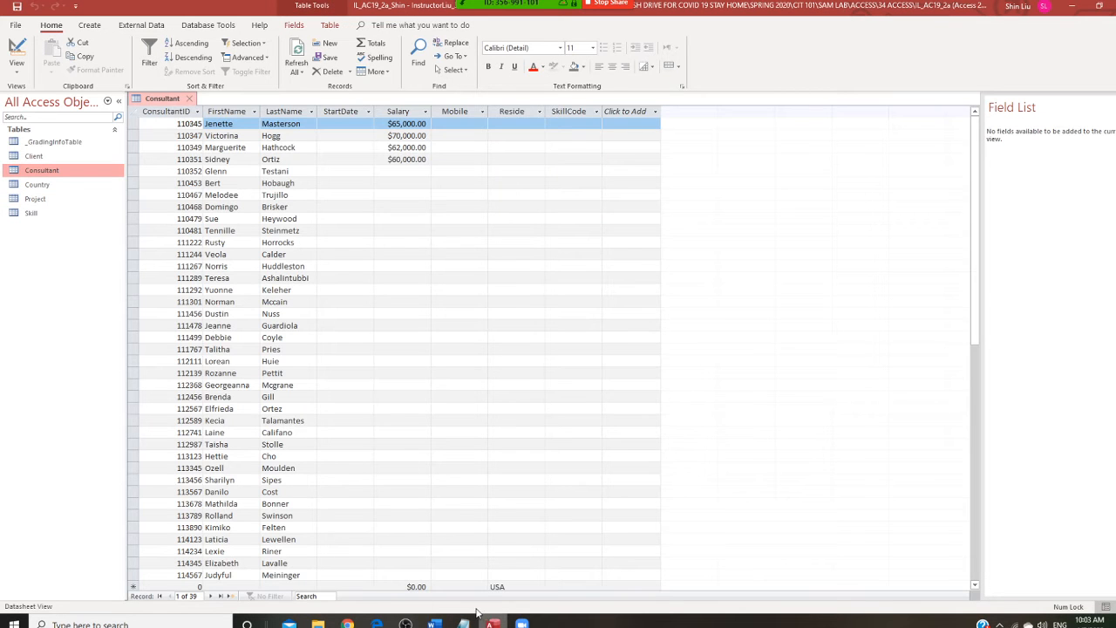
click(464, 621)
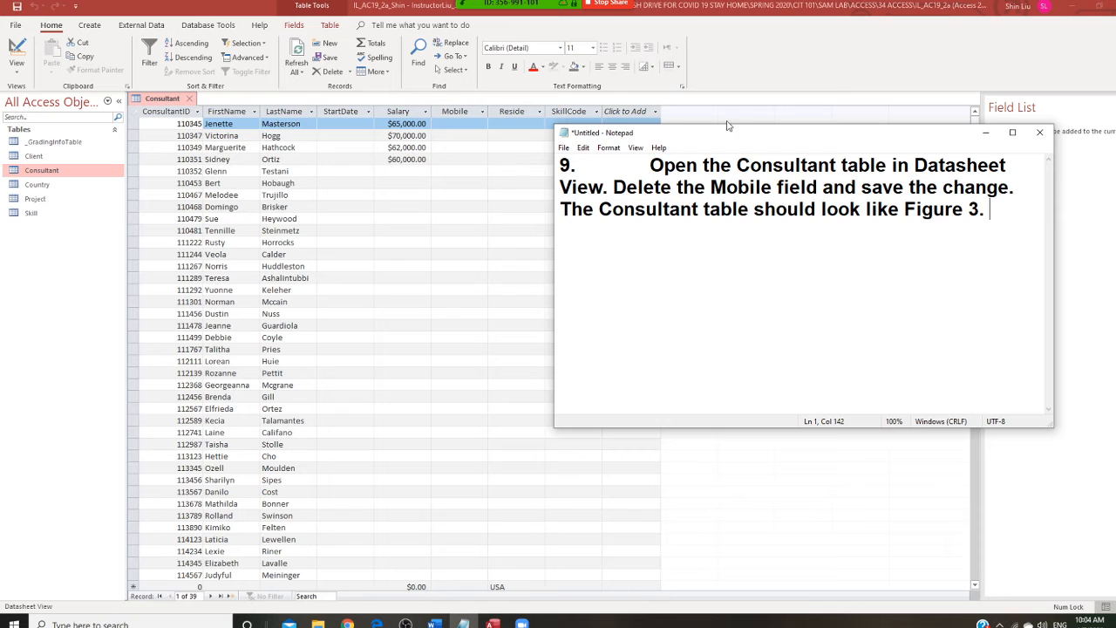
mouse_move(739, 137)
mouse_down()
mouse_move(747, 125)
mouse_move(730, 150)
mouse_up()
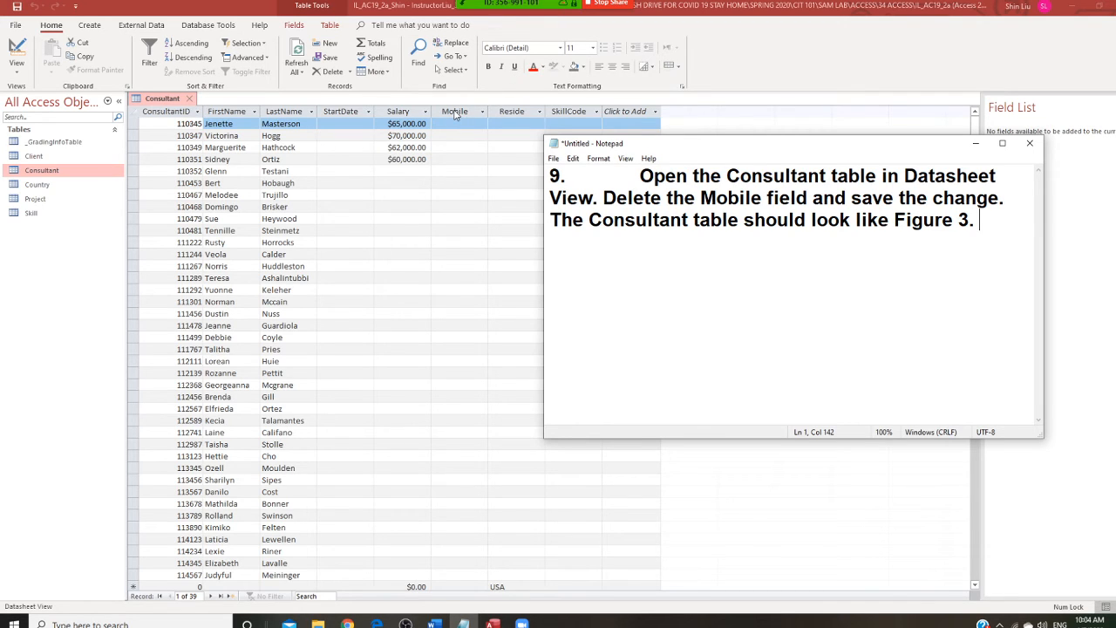
- Permanently delete the Mobile field from the Consultant table
click(454, 112)
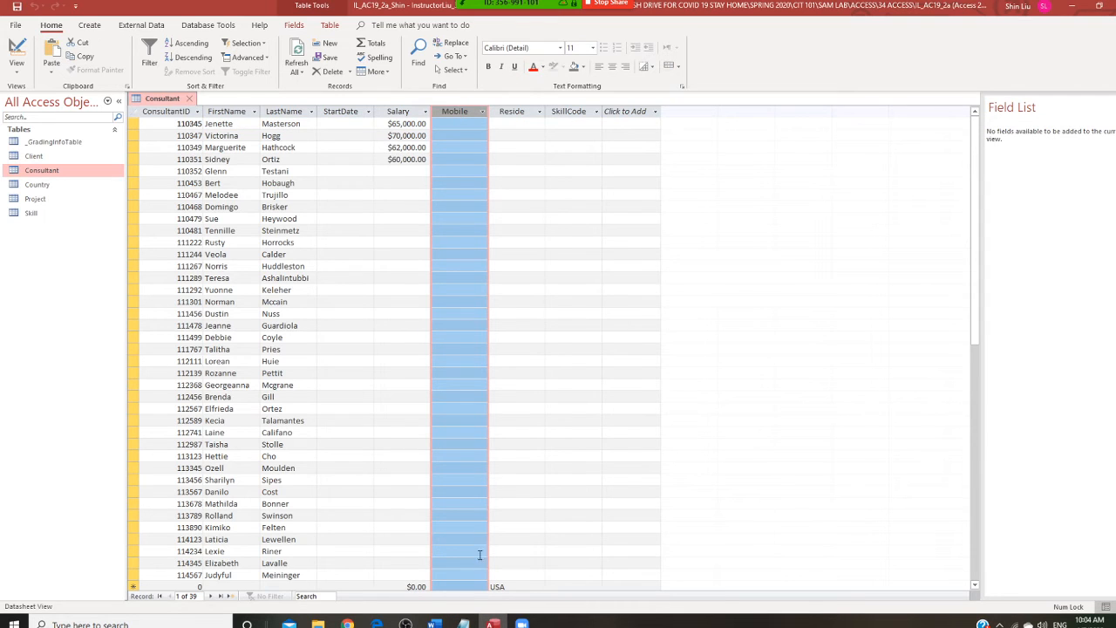
click(464, 623)
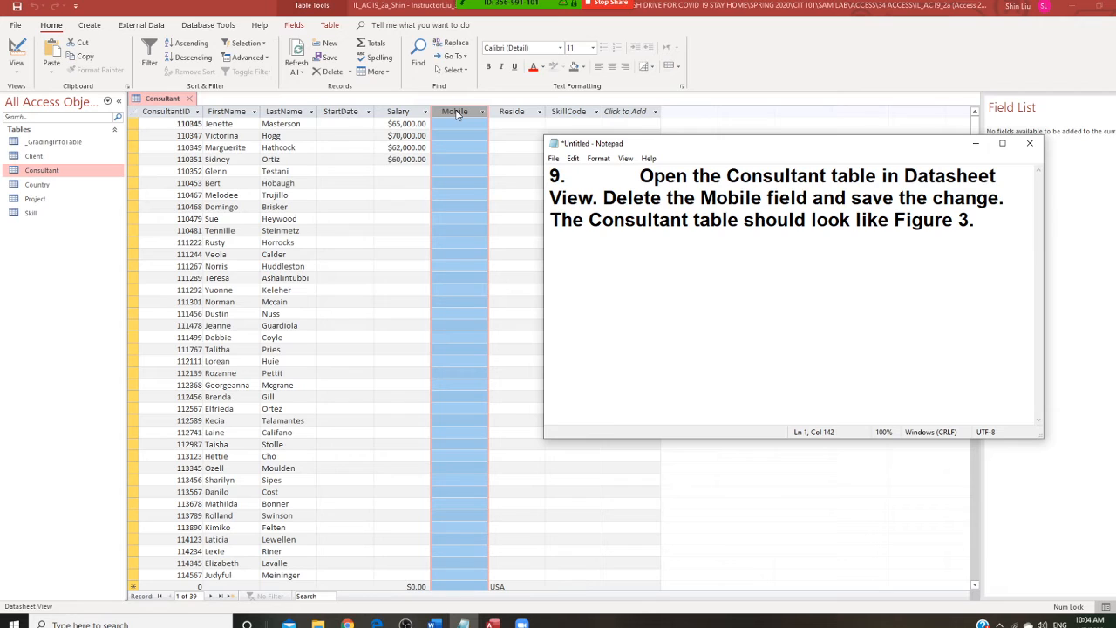
click(348, 76)
click(349, 73)
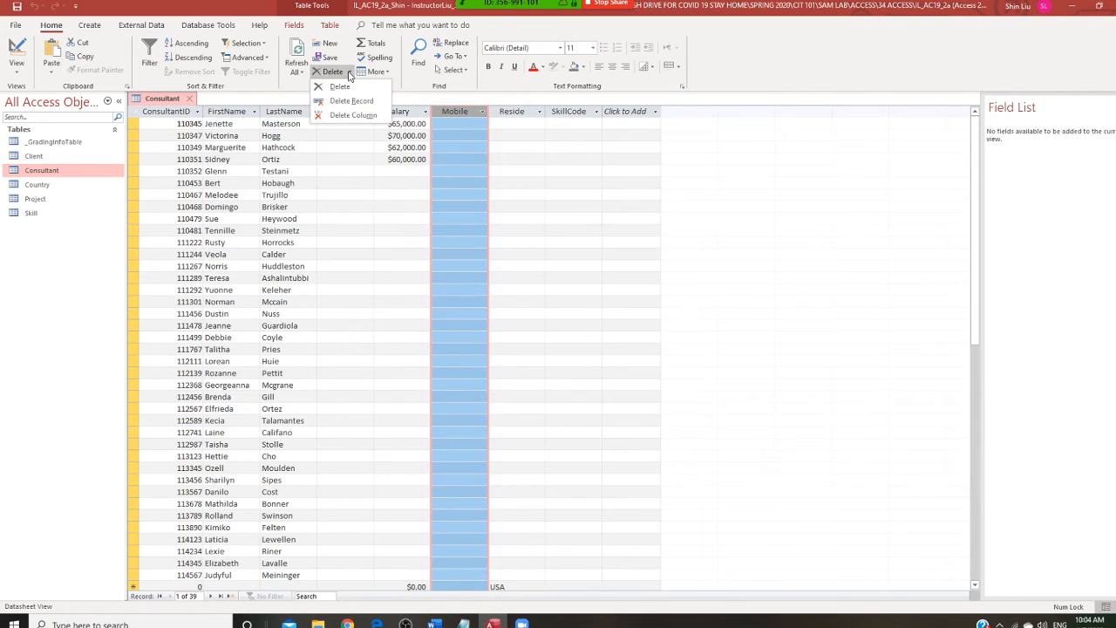
click(356, 116)
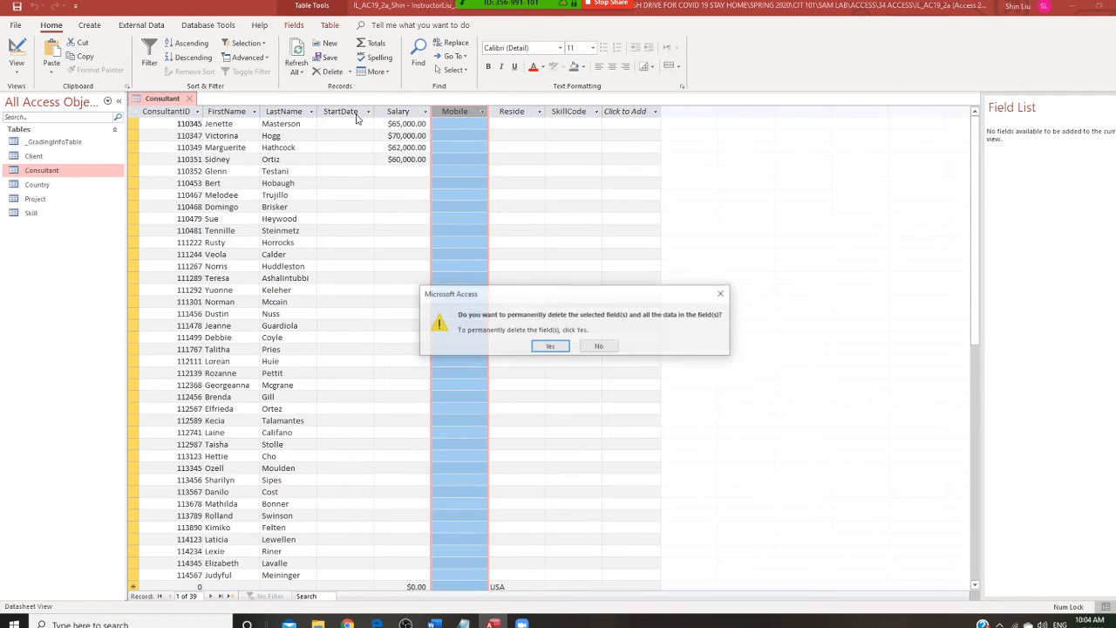
click(554, 346)
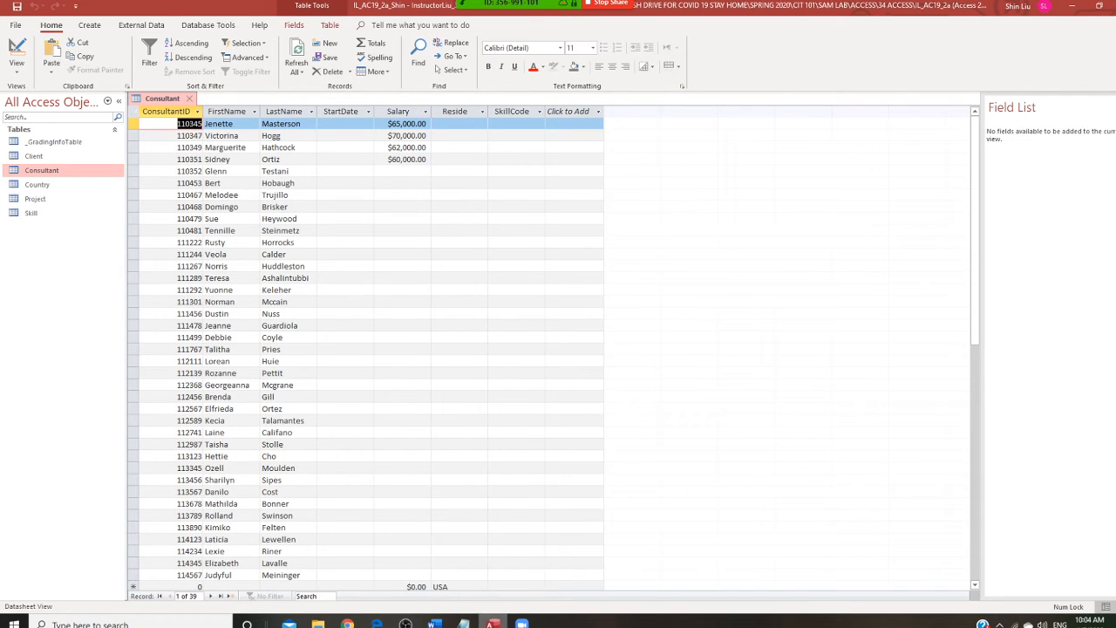
- Check instruction 9 in Notepad and save the Consultant table, leaving it open
click(464, 622)
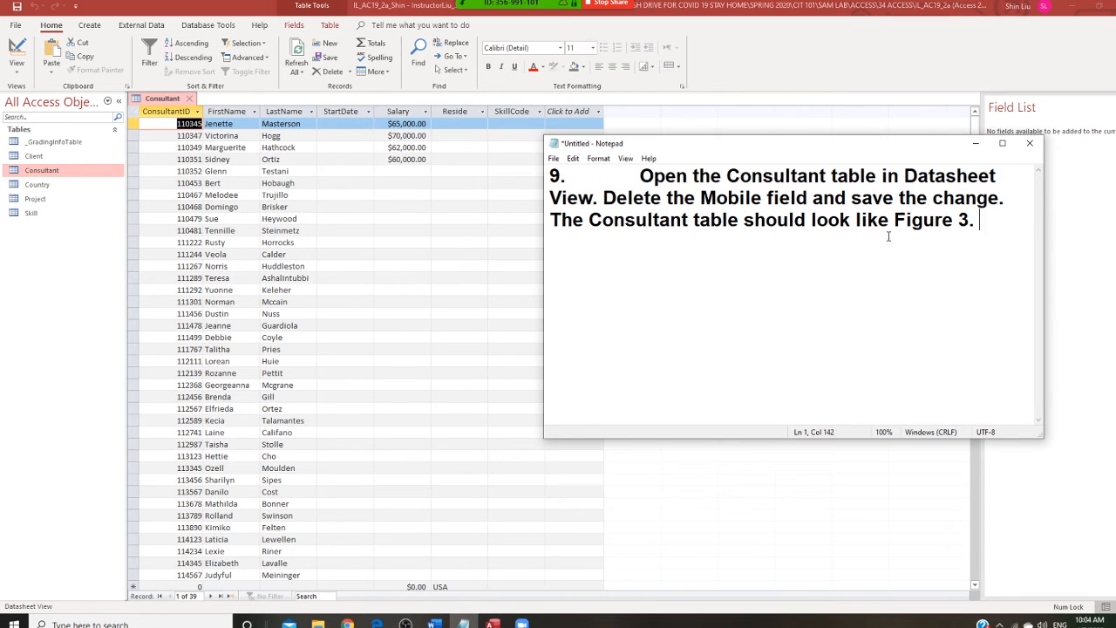
right_click(166, 101)
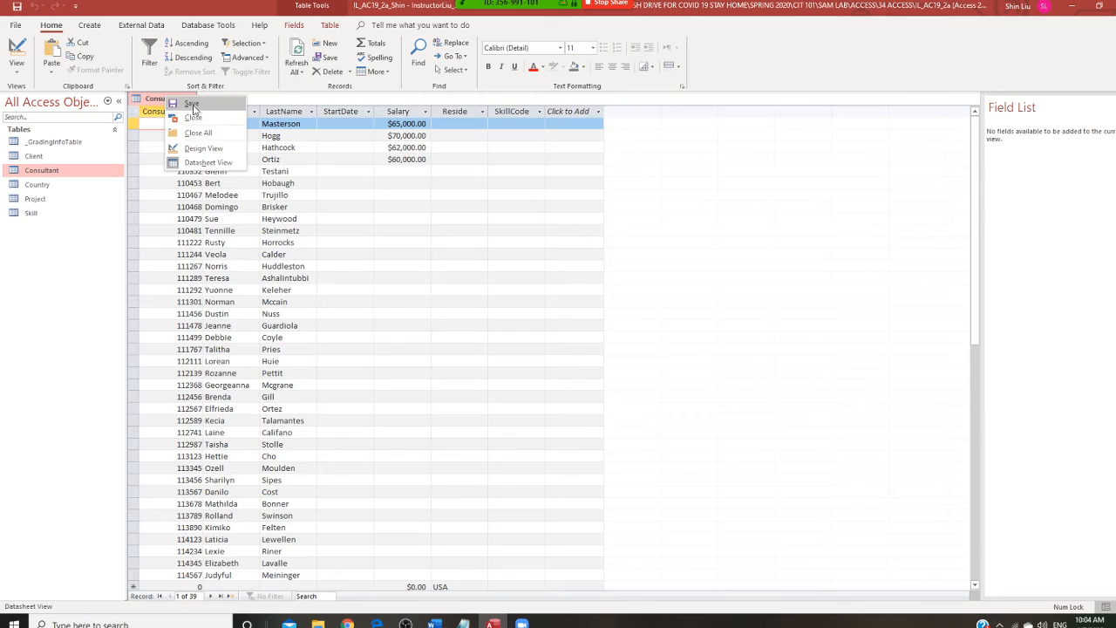
click(191, 103)
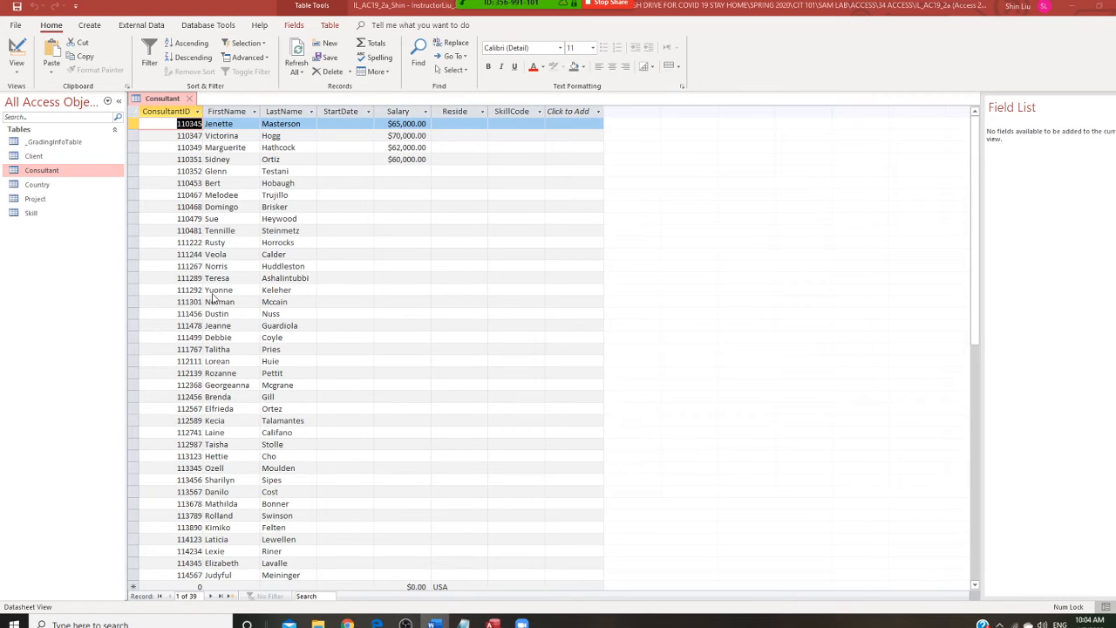
- Replace the Notepad text with instruction 10 about decreasing the Salary field's decimal places to 0
click(463, 623)
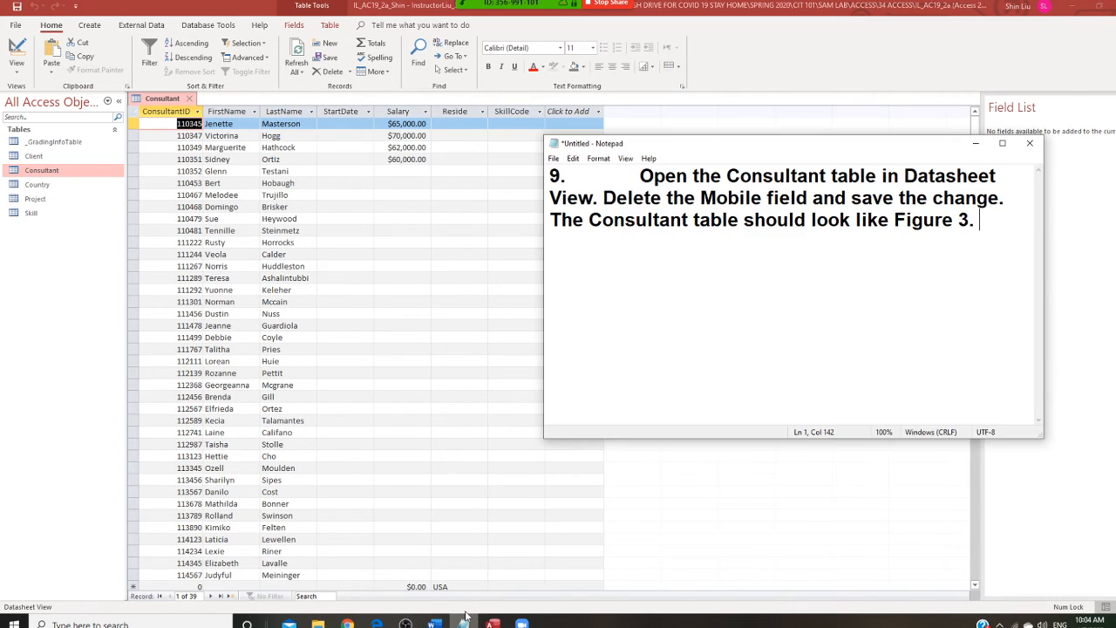
drag(550, 174, 984, 257)
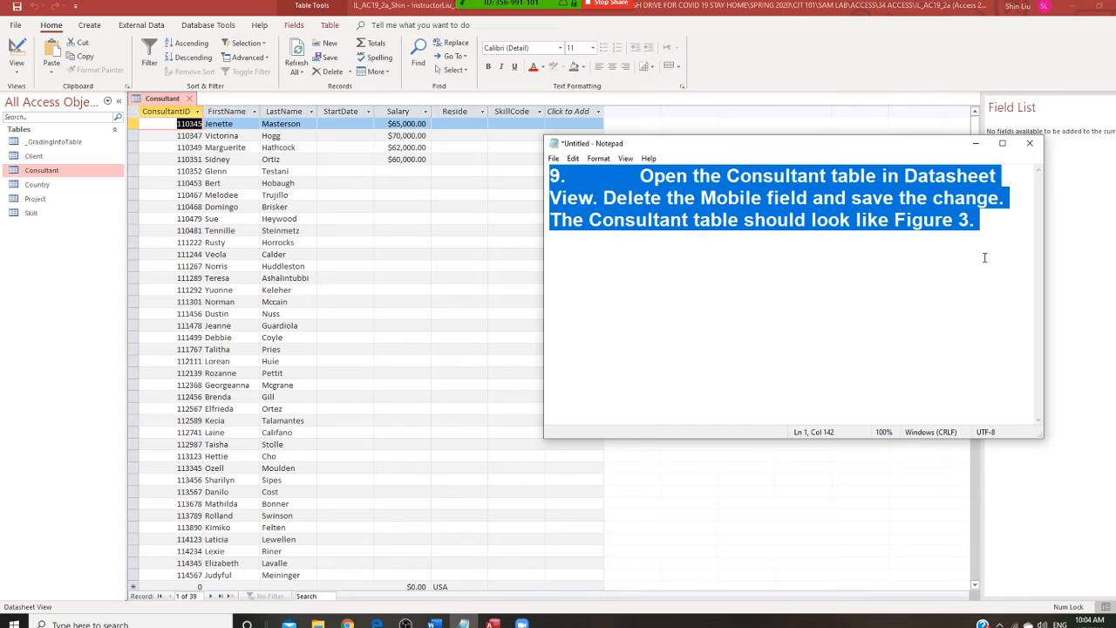
text(10.	With the Consultant table still open in Datasheet View, decrease the number of decimal places for the Salary field to 0. Save the change and close the table.)
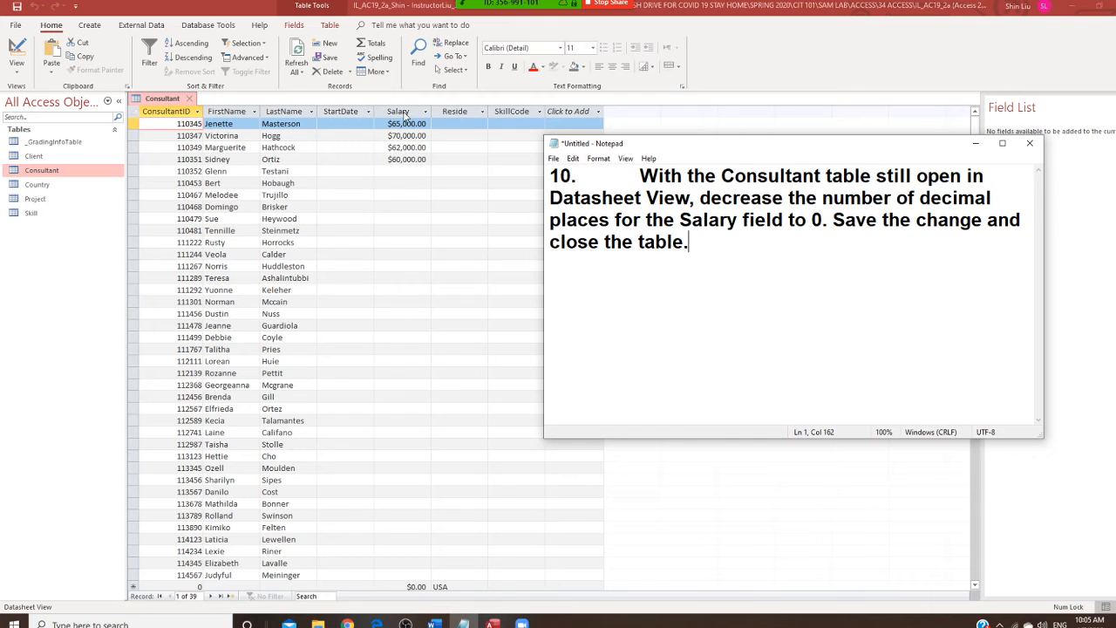
- Decrease the decimal places of the Consultant table's Salary field to 0 in Datasheet View, following instruction 10
click(294, 24)
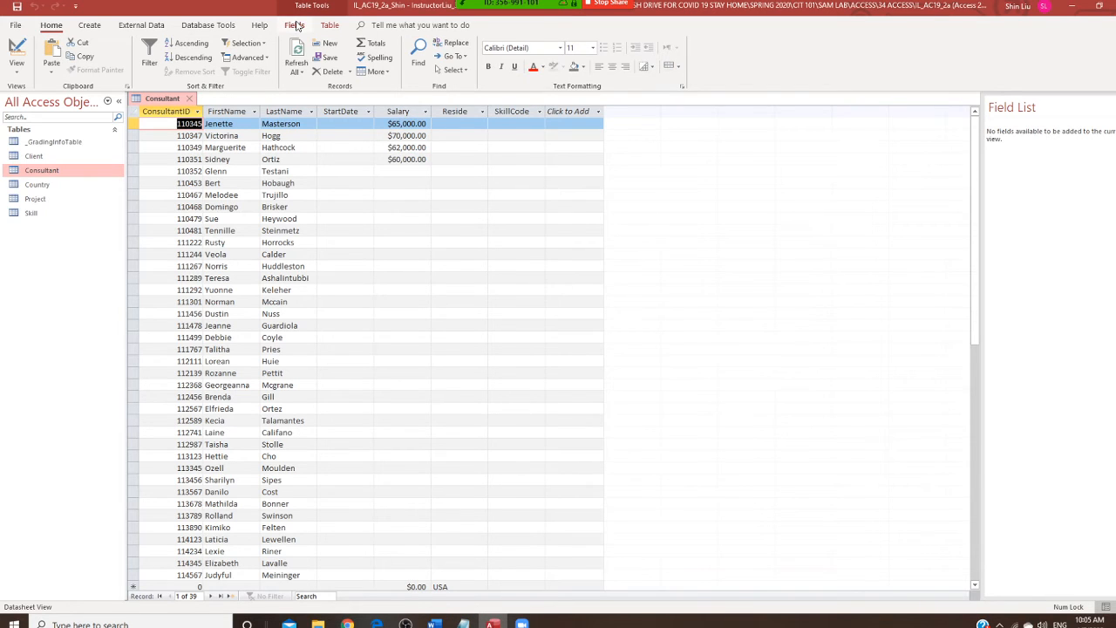
click(294, 25)
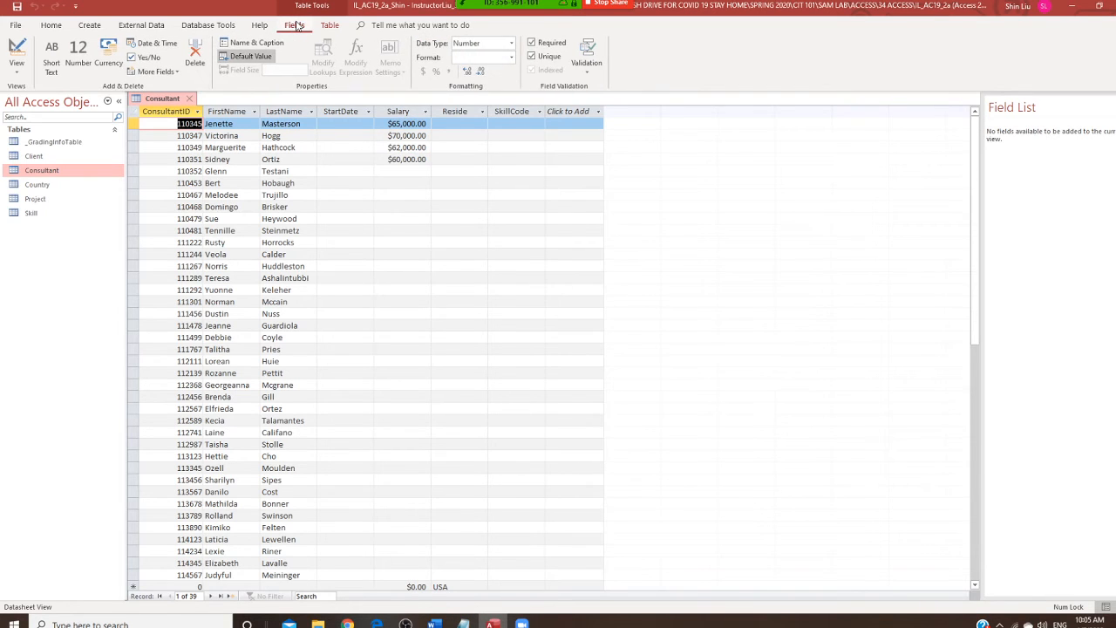
click(404, 111)
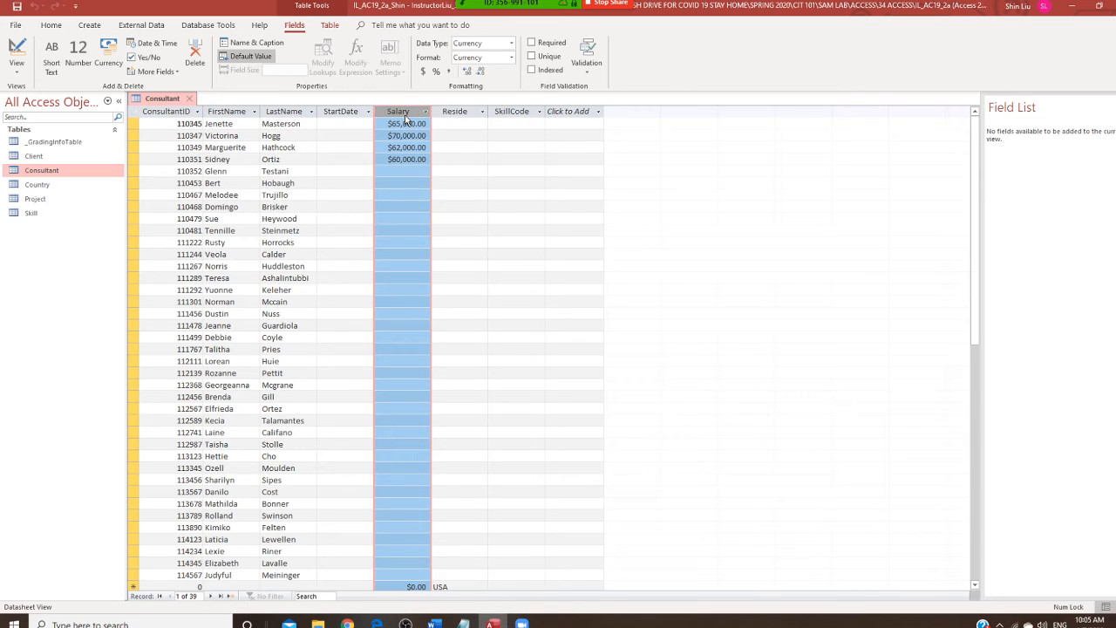
click(464, 623)
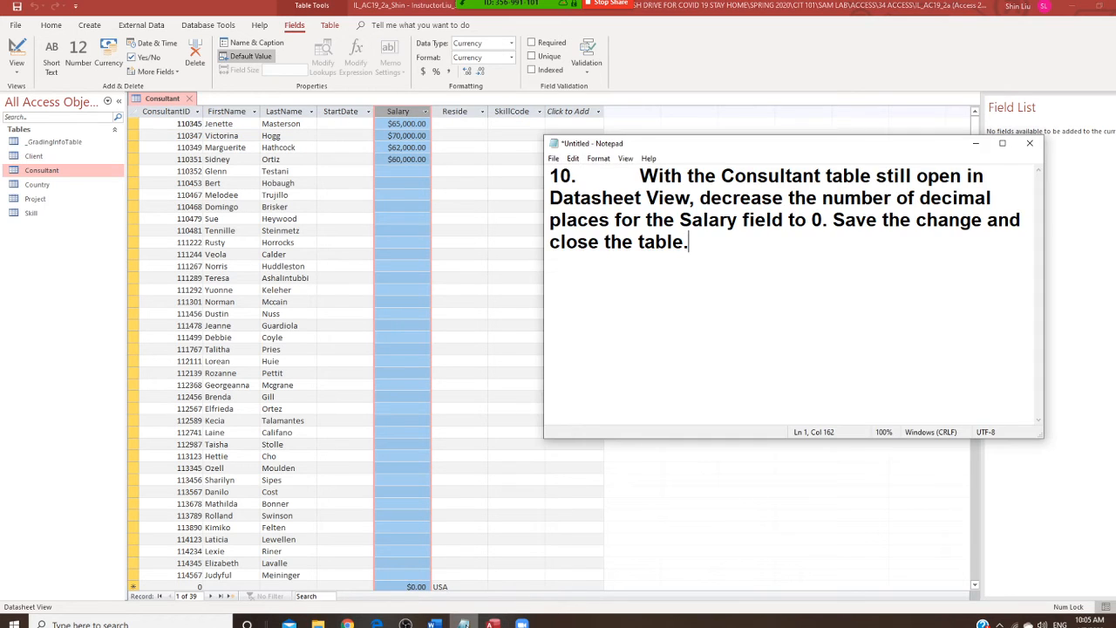
click(482, 75)
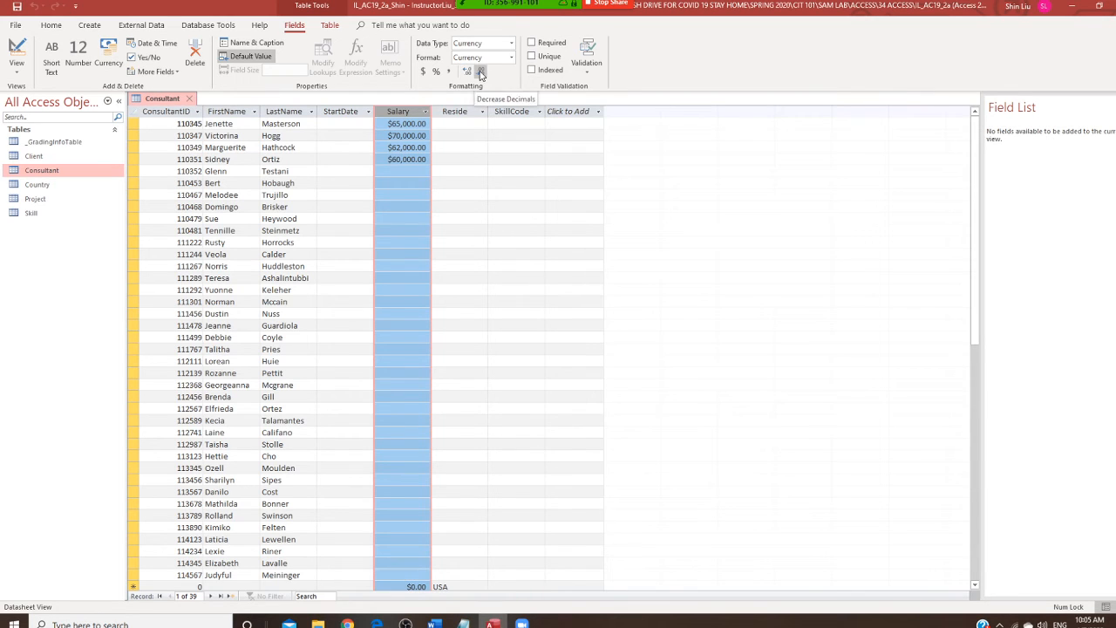
click(480, 75)
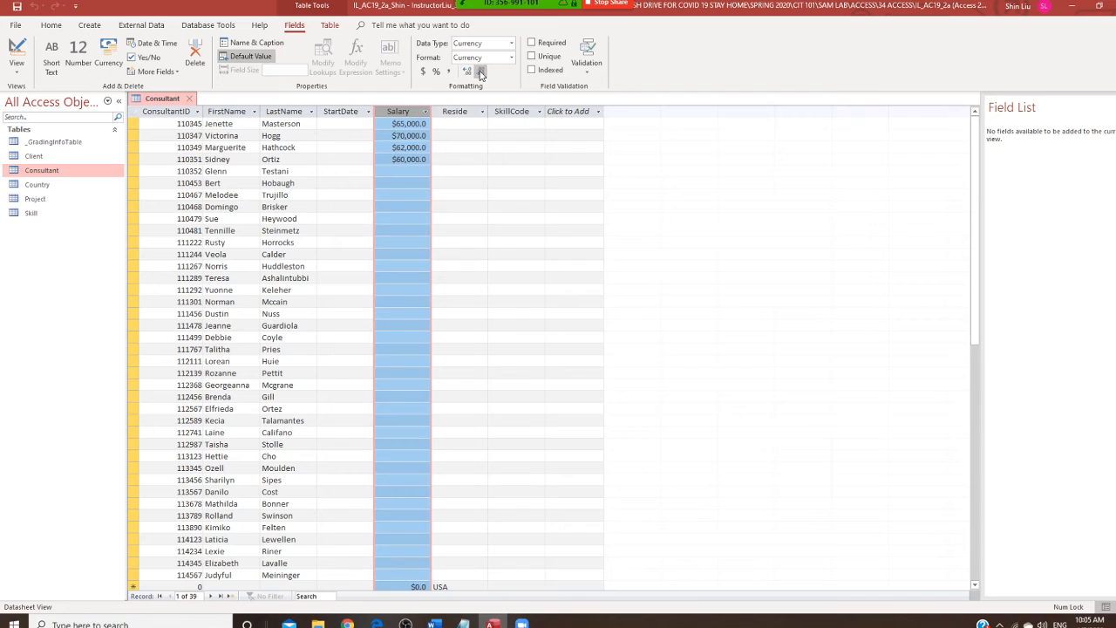
click(480, 75)
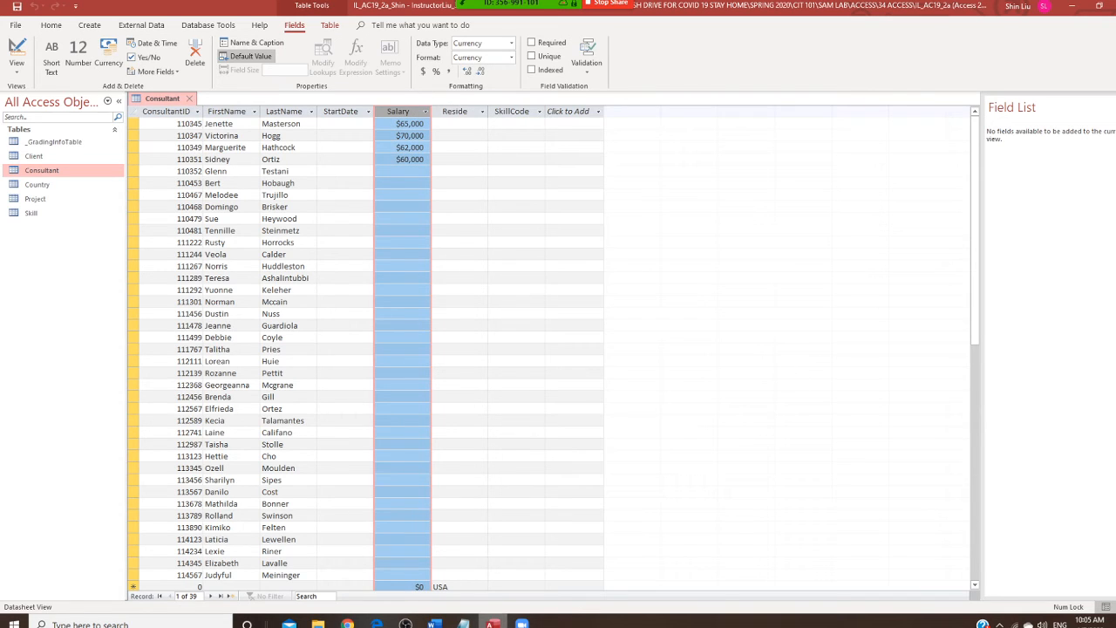
- Recheck instruction 10 in Notepad, then save and close the Consultant table
click(464, 623)
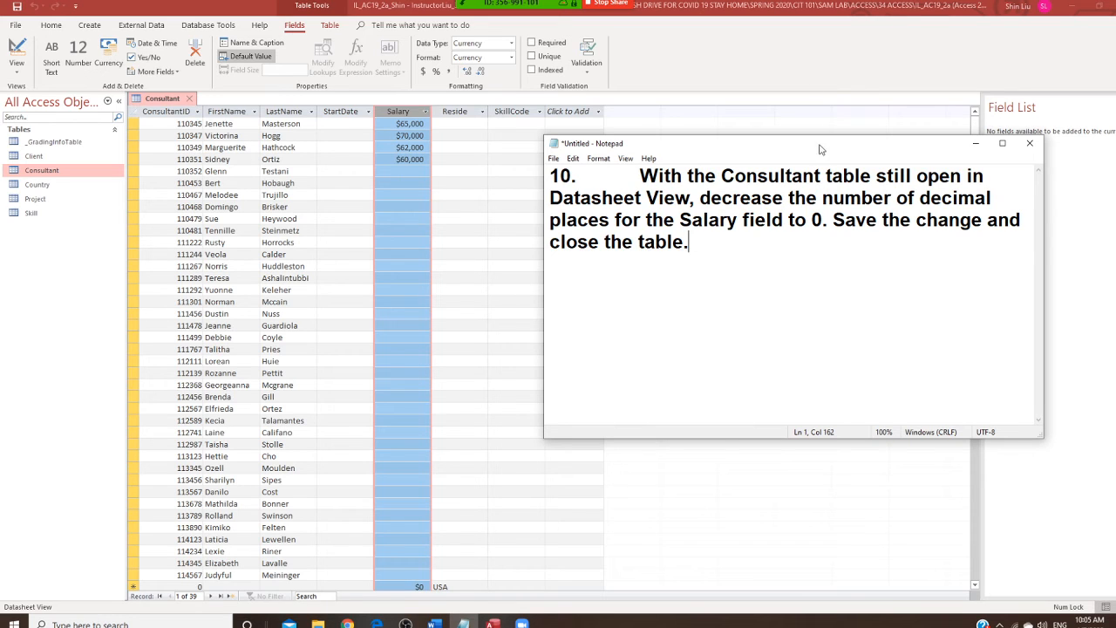
right_click(162, 101)
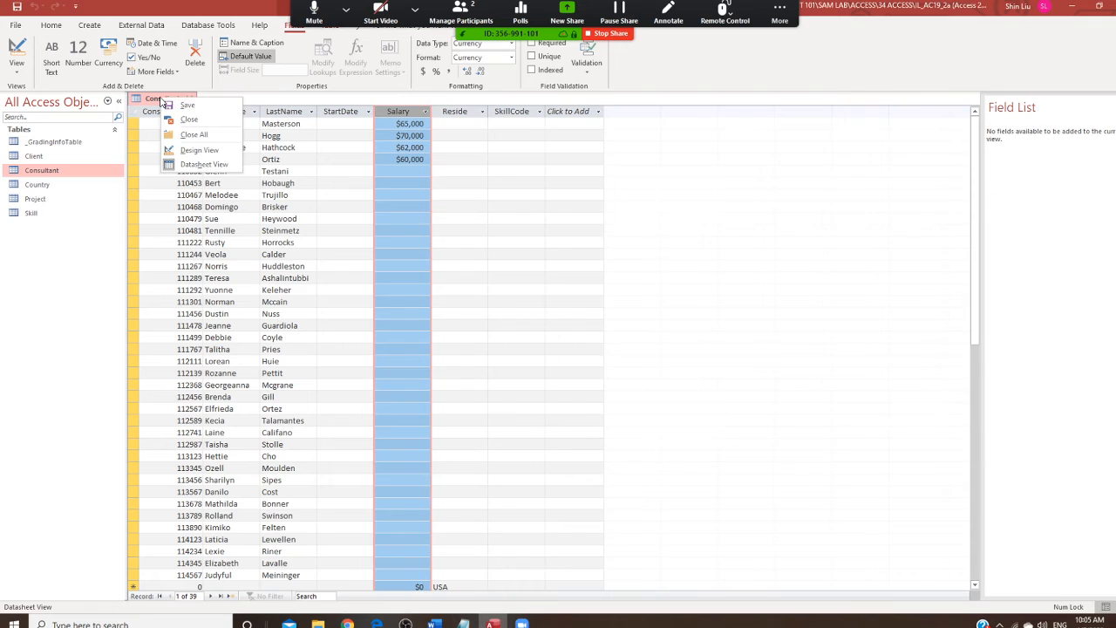
click(157, 99)
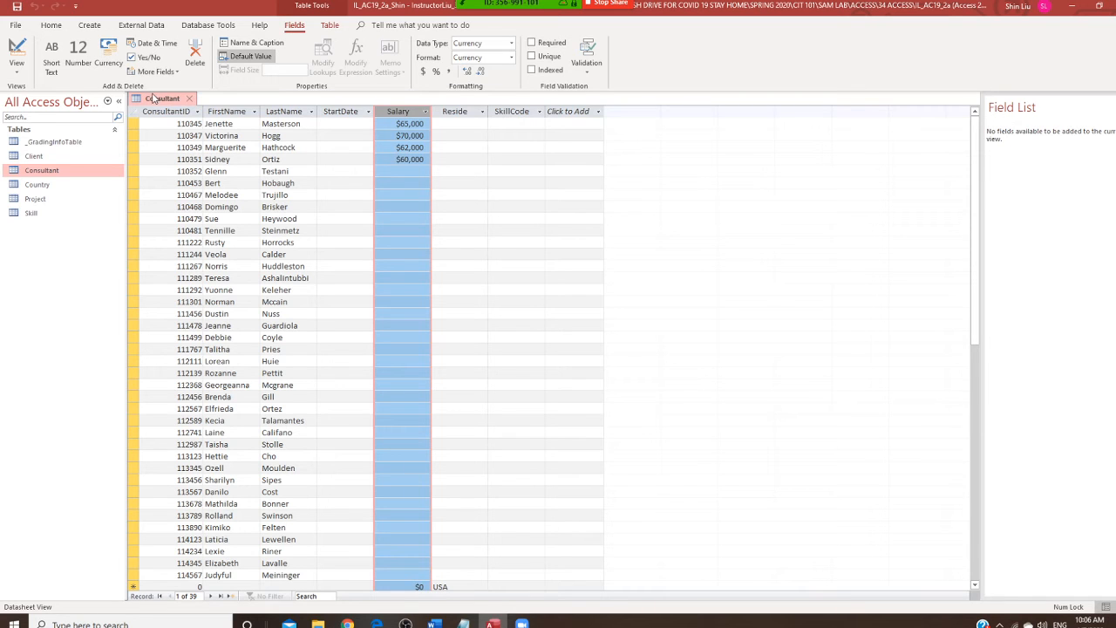
right_click(157, 98)
click(193, 118)
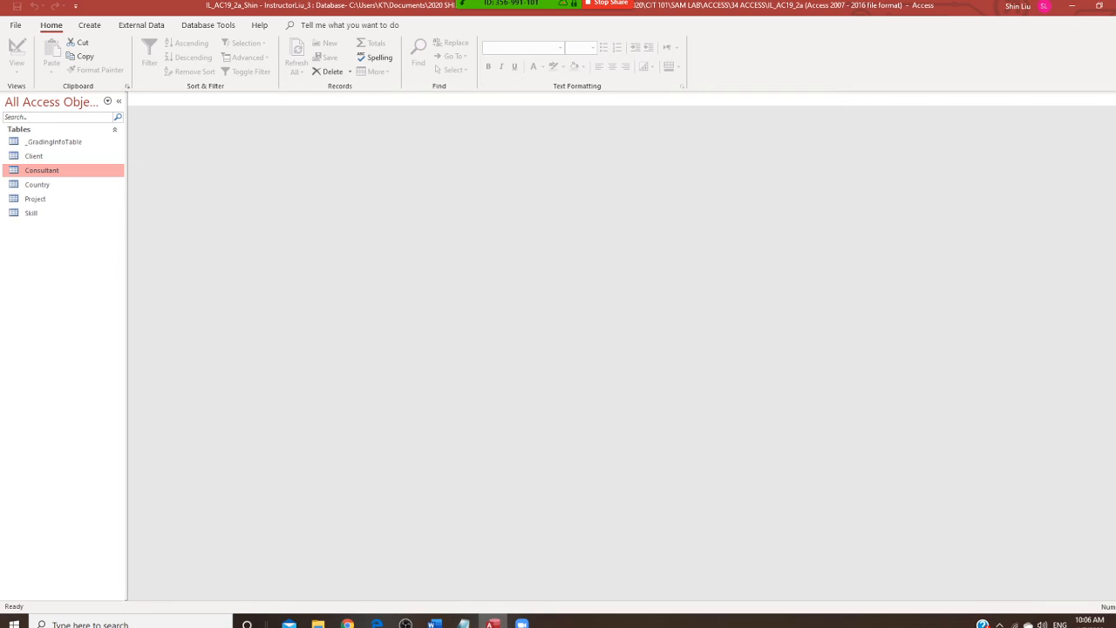
- Replace the Notepad text with instruction 11 about changing the Months field's default value and decimal places in the Project table
key(alt+Tab)
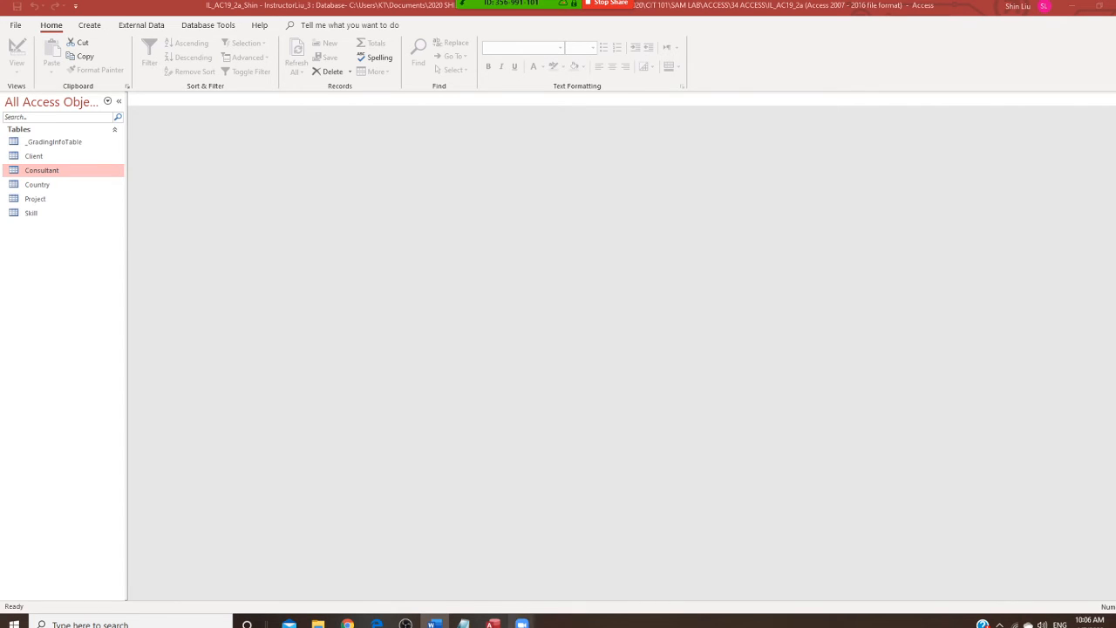
click(464, 623)
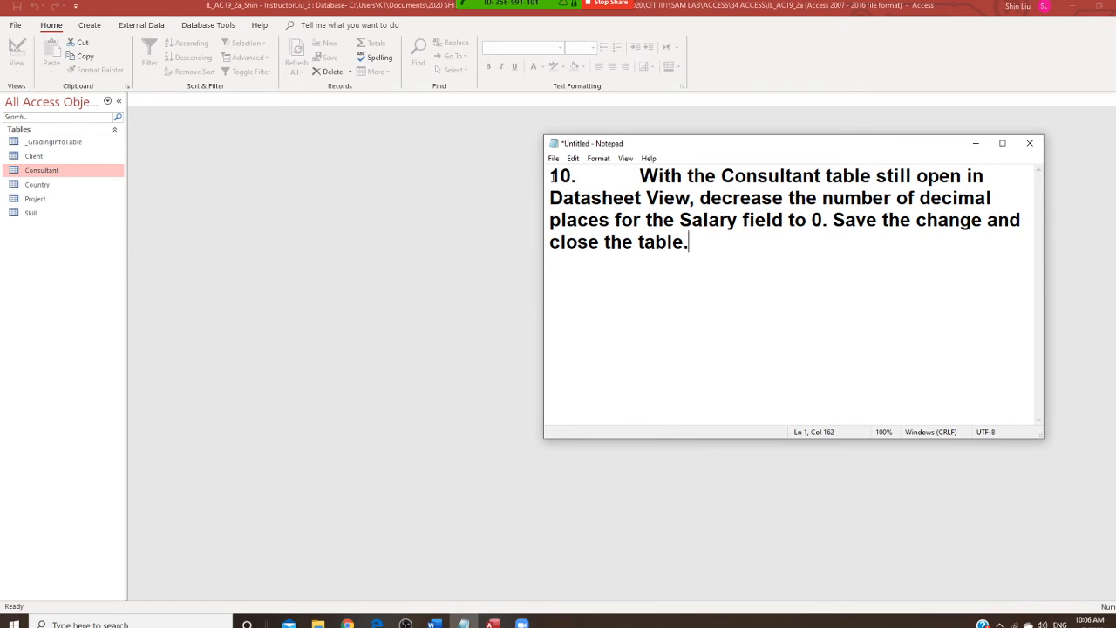
key(ctrl+a)
text(11.	Open the Project table in Design View and make the following changes to the Months field: a.	Change the default value to 3. b.	Increase the number of decimal places to 2.  Save the changes and close the table.)
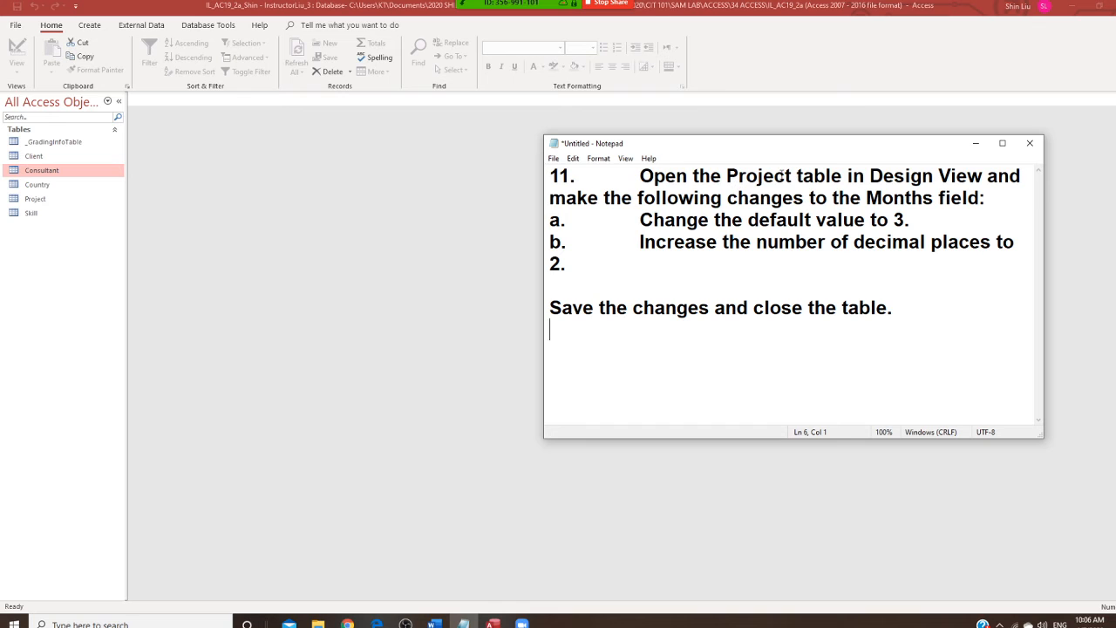
- Open the Project table in Design View and reposition the Notepad window to read instruction 11
double_click(40, 201)
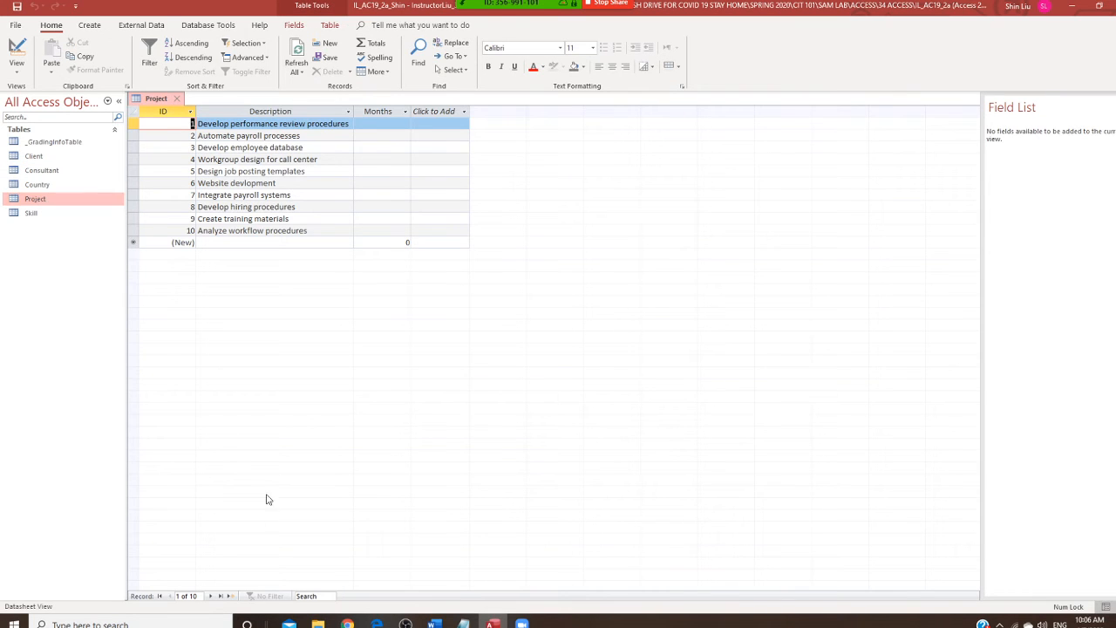
mouse_move(463, 621)
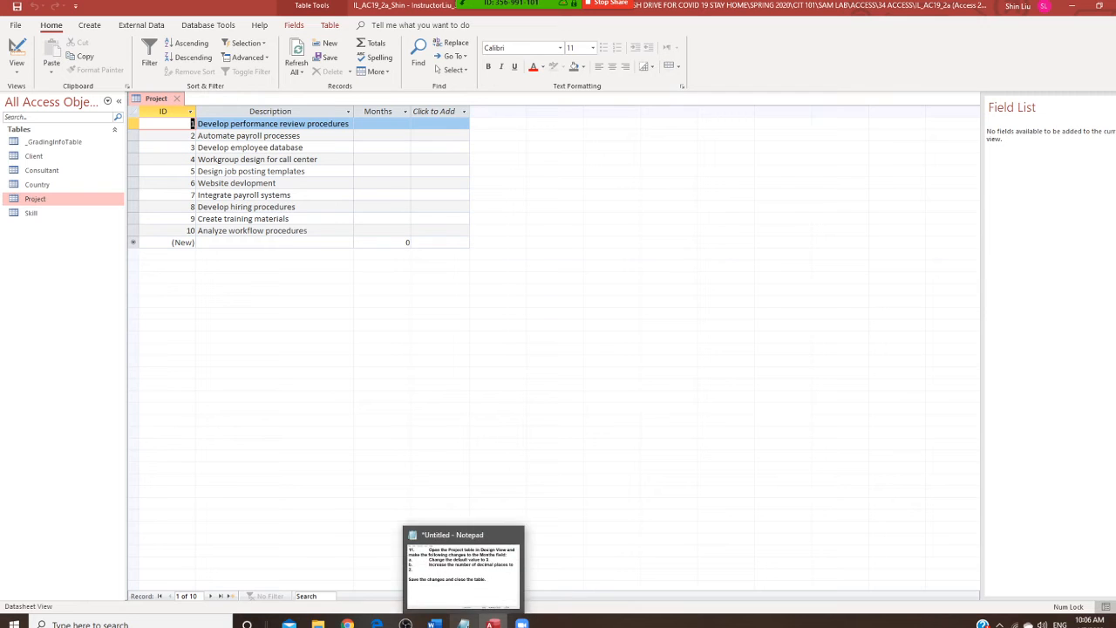
click(475, 567)
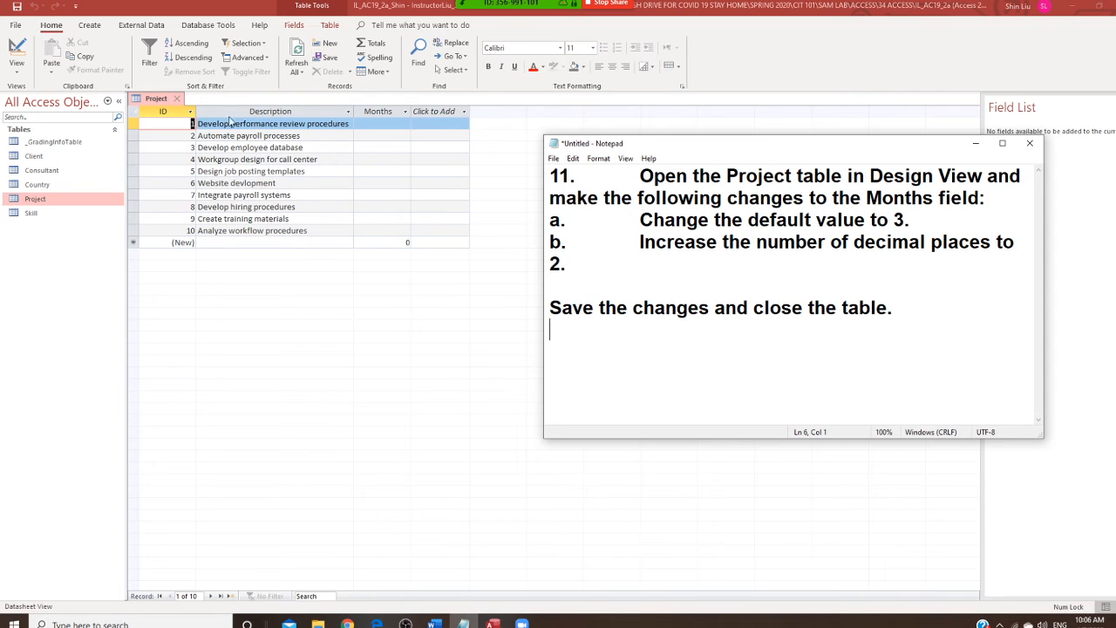
click(19, 76)
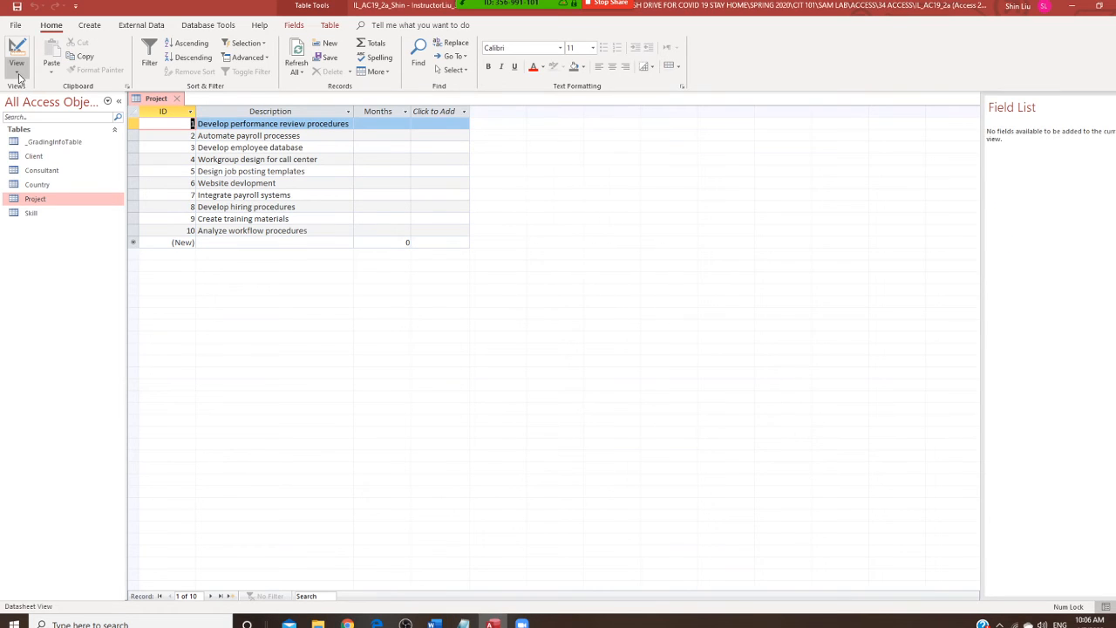
click(19, 76)
click(46, 119)
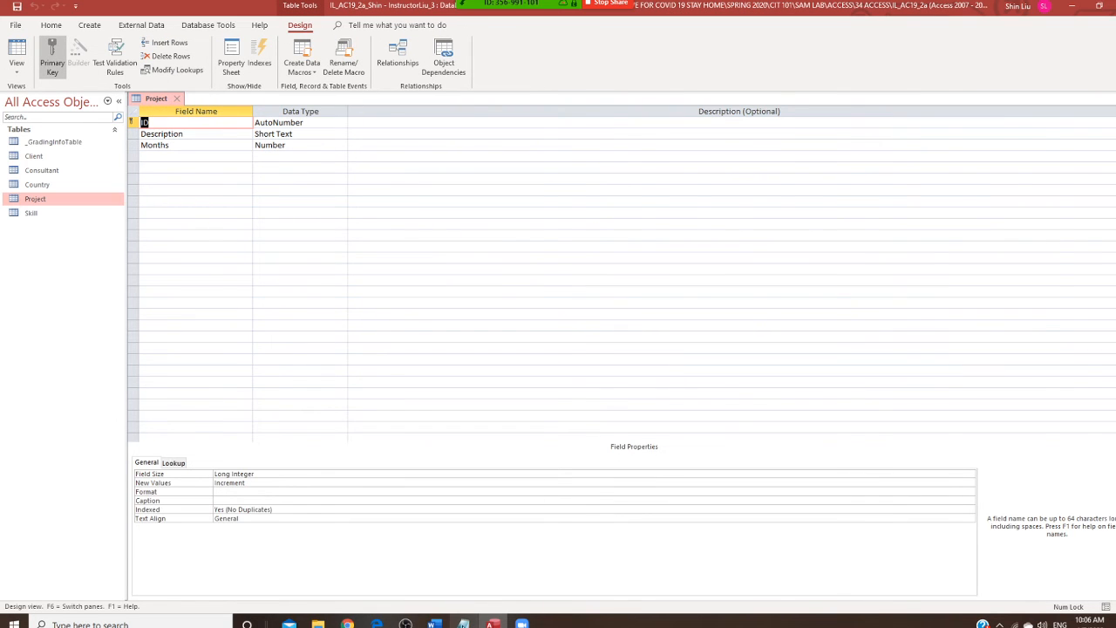
click(463, 623)
drag(643, 150, 507, 118)
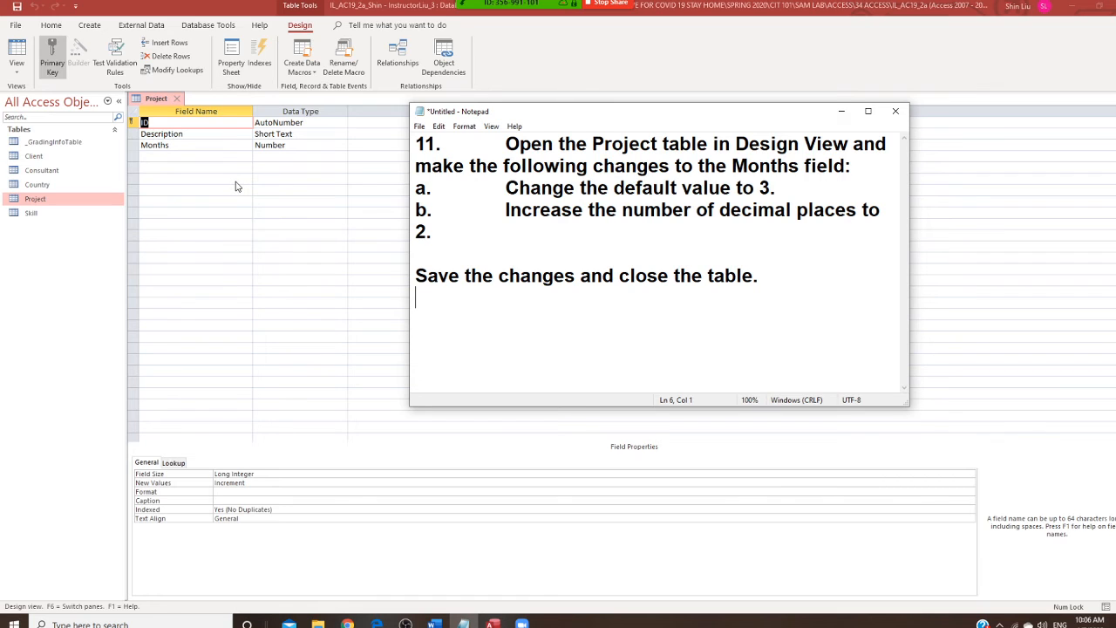
- Set the default value of the Project table's Months field to 3
click(135, 150)
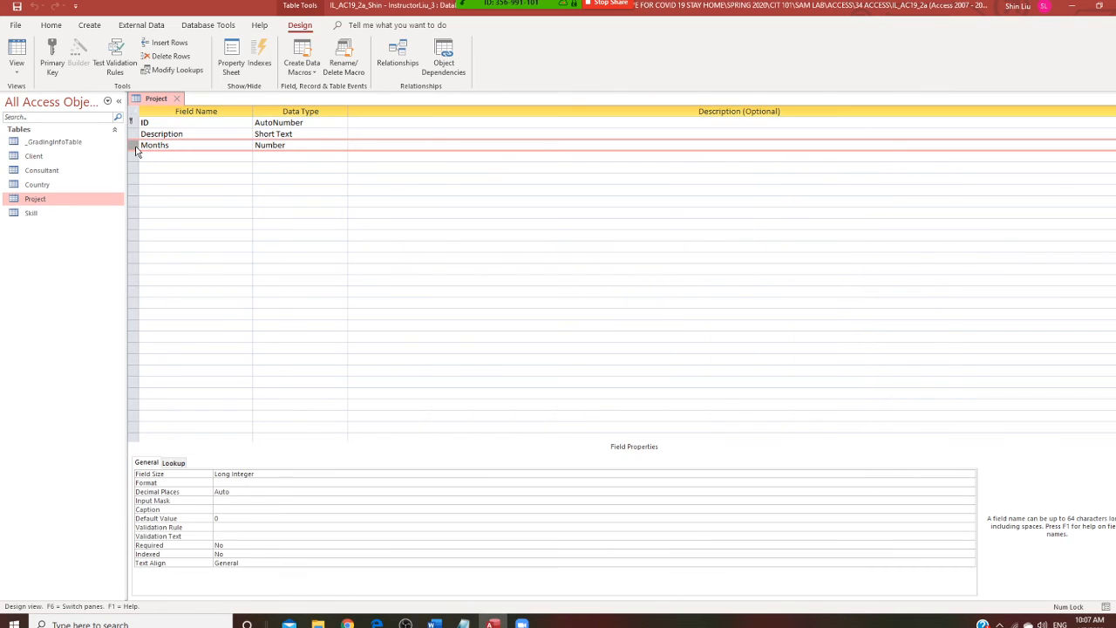
click(228, 520)
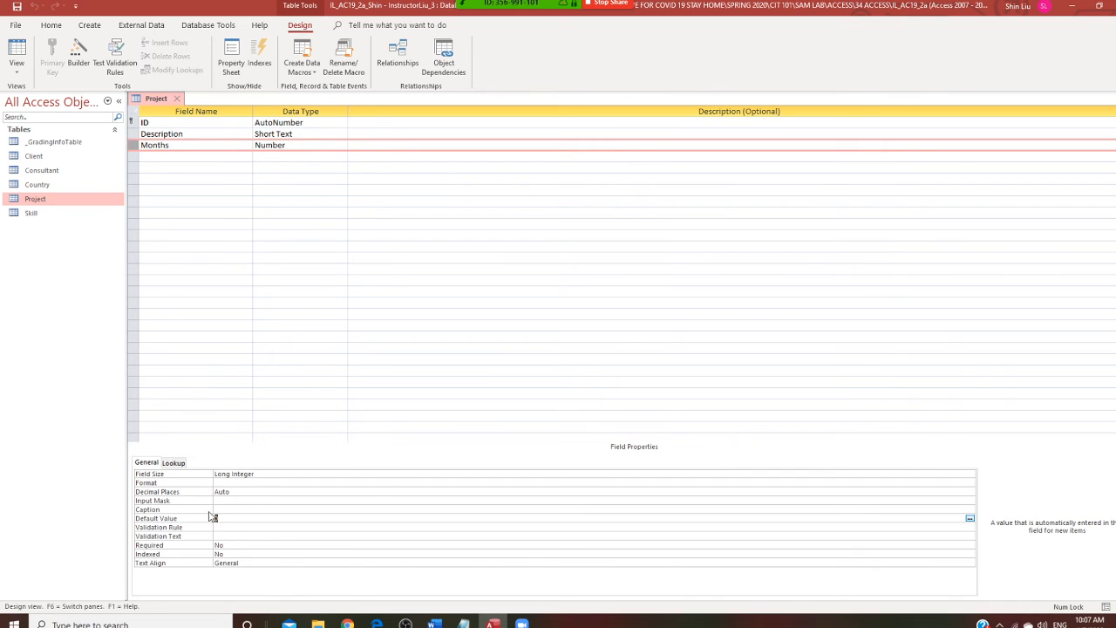
text(3)
click(970, 518)
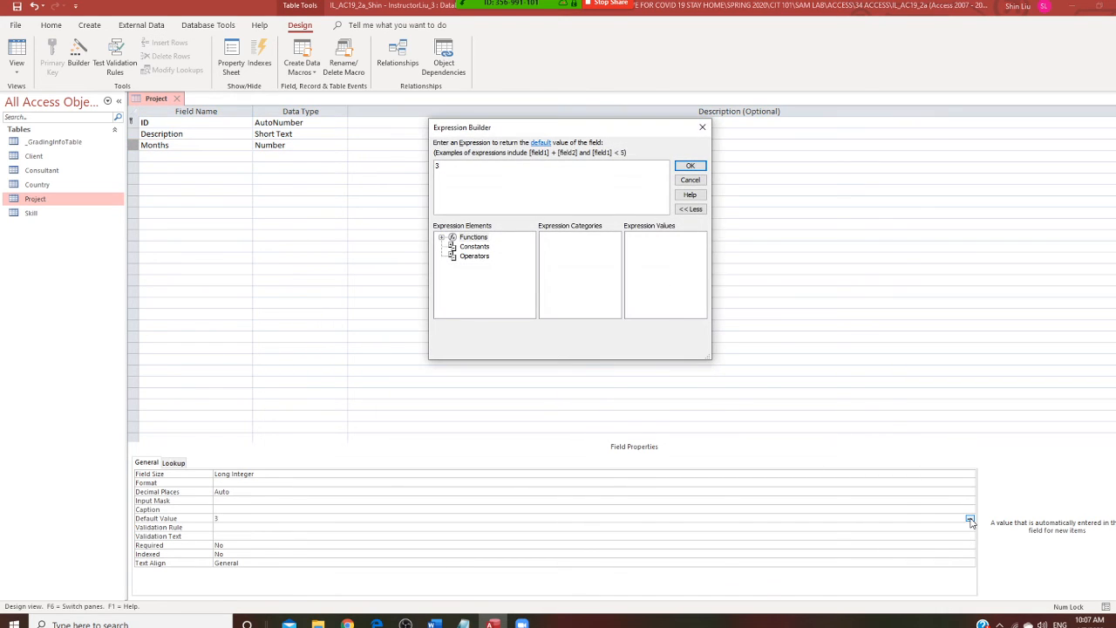
click(703, 128)
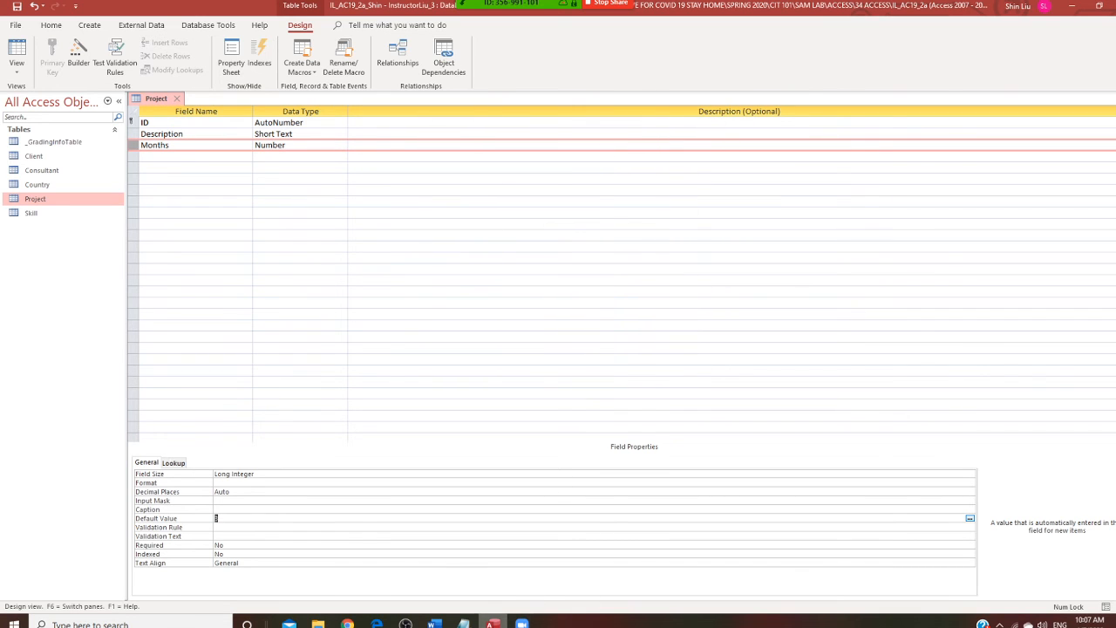
- Check instruction 11 in Notepad and set the Months field's decimal places to 2
click(464, 623)
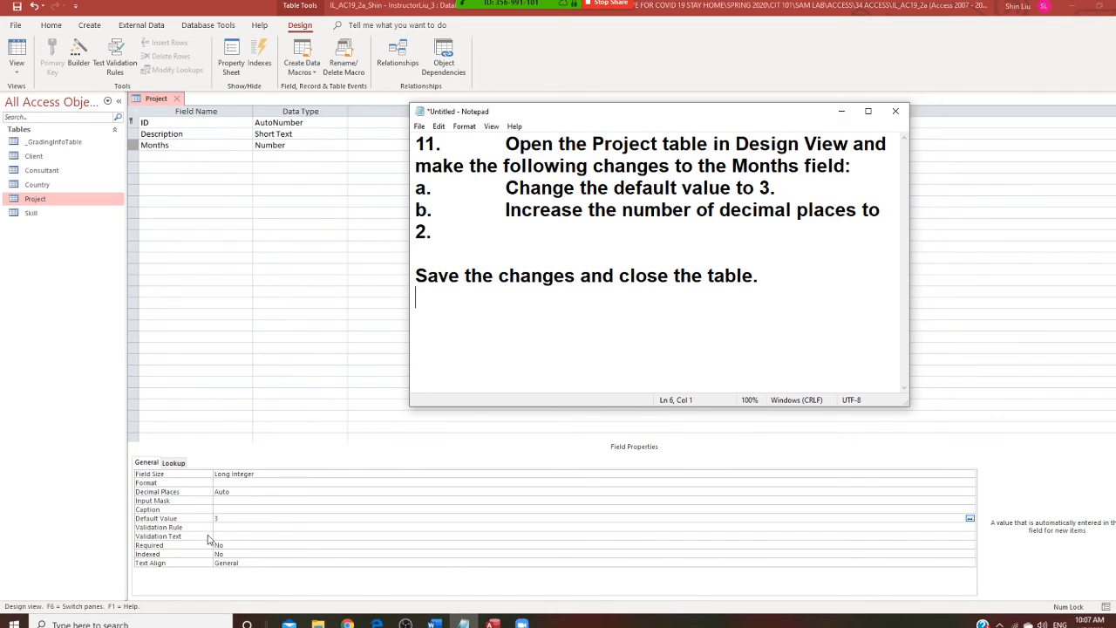
click(234, 493)
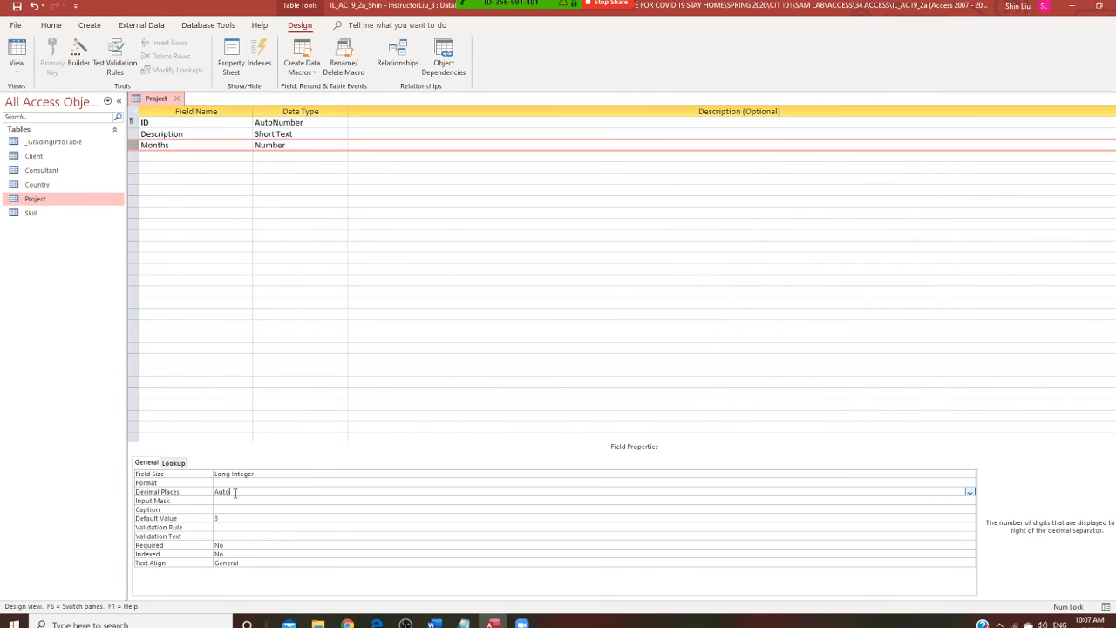
click(969, 492)
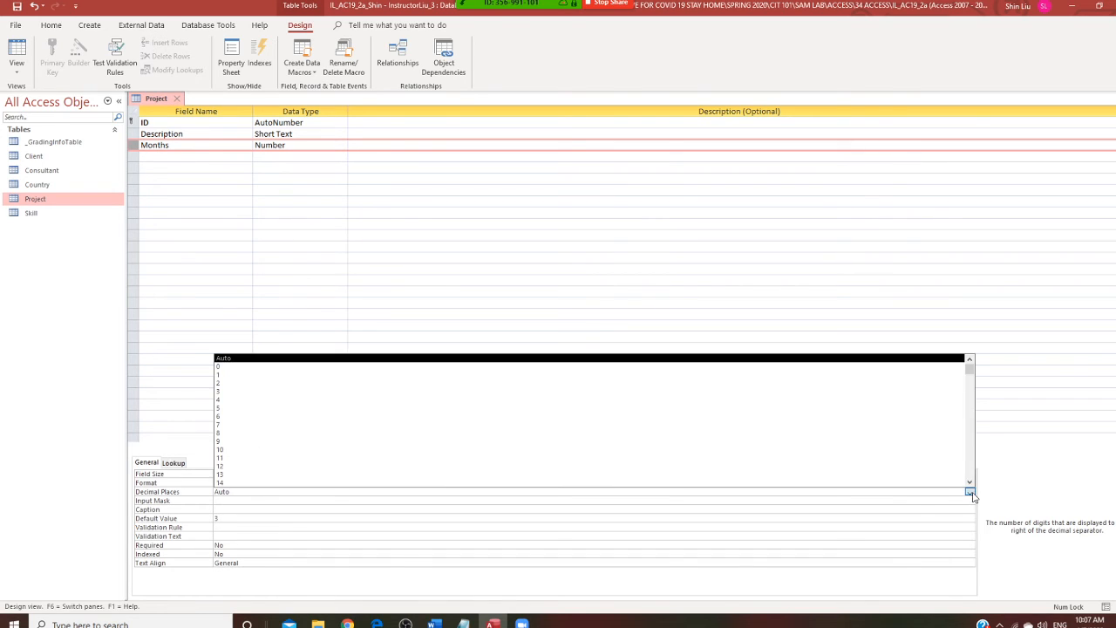
click(374, 381)
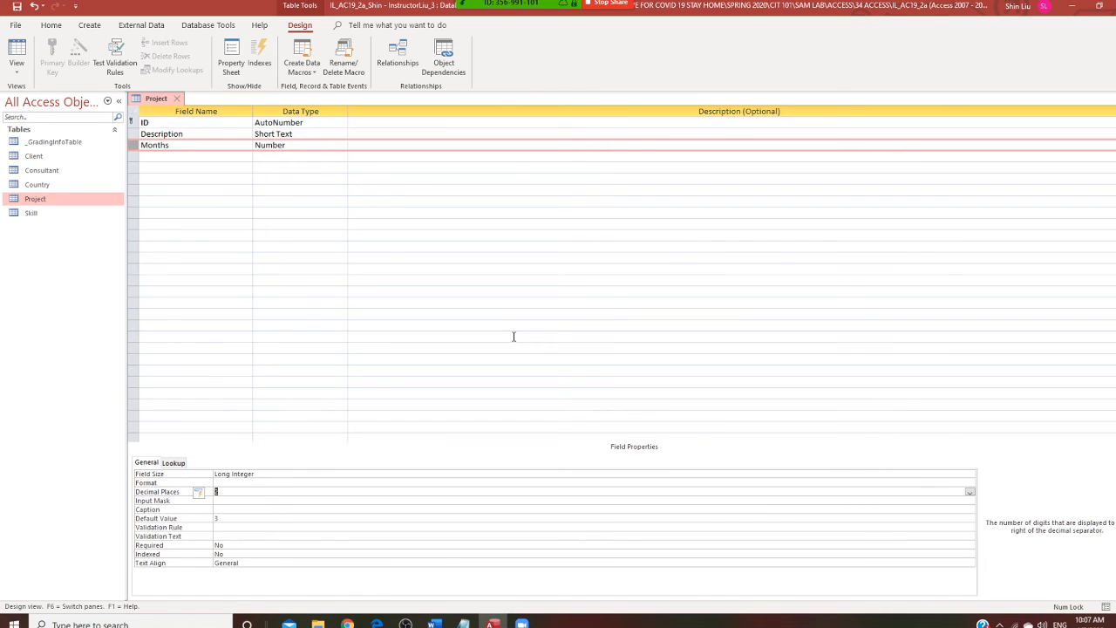
- Save the design changes to the Project table and close it
right_click(161, 98)
click(184, 103)
right_click(150, 101)
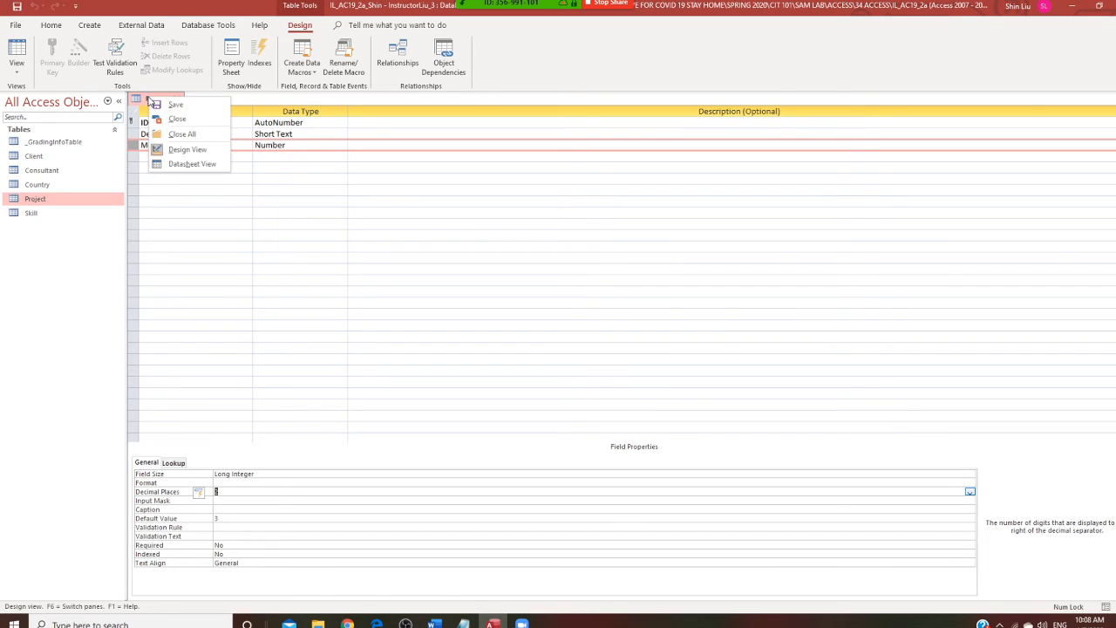
click(186, 132)
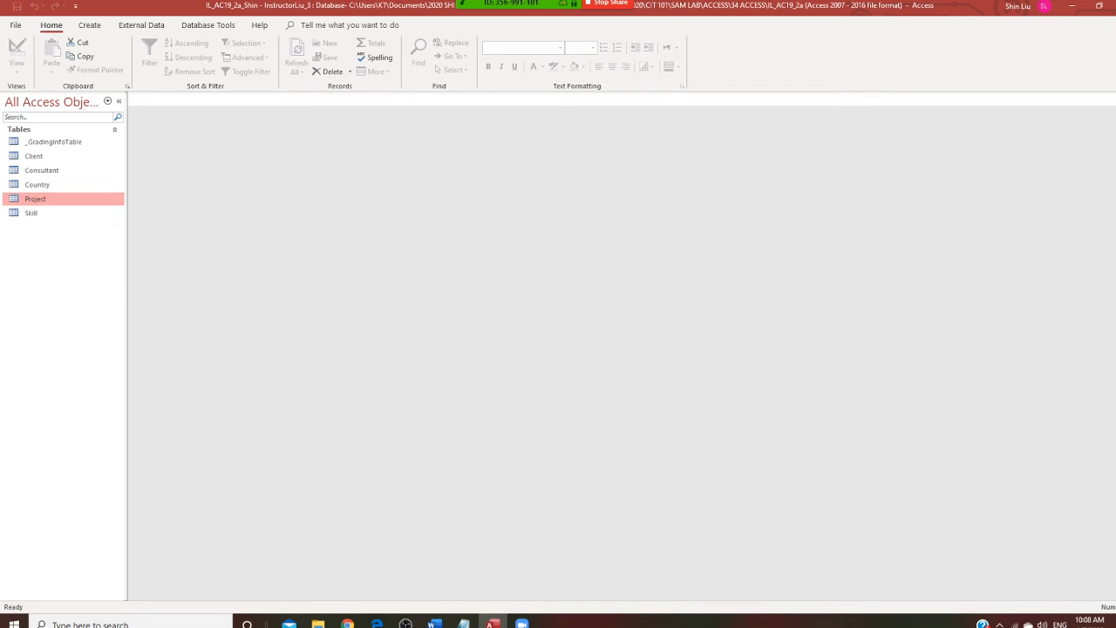
- Replace the Notepad text with instruction 12 about renaming the Skill table as StandardSkill
key(alt+Tab)
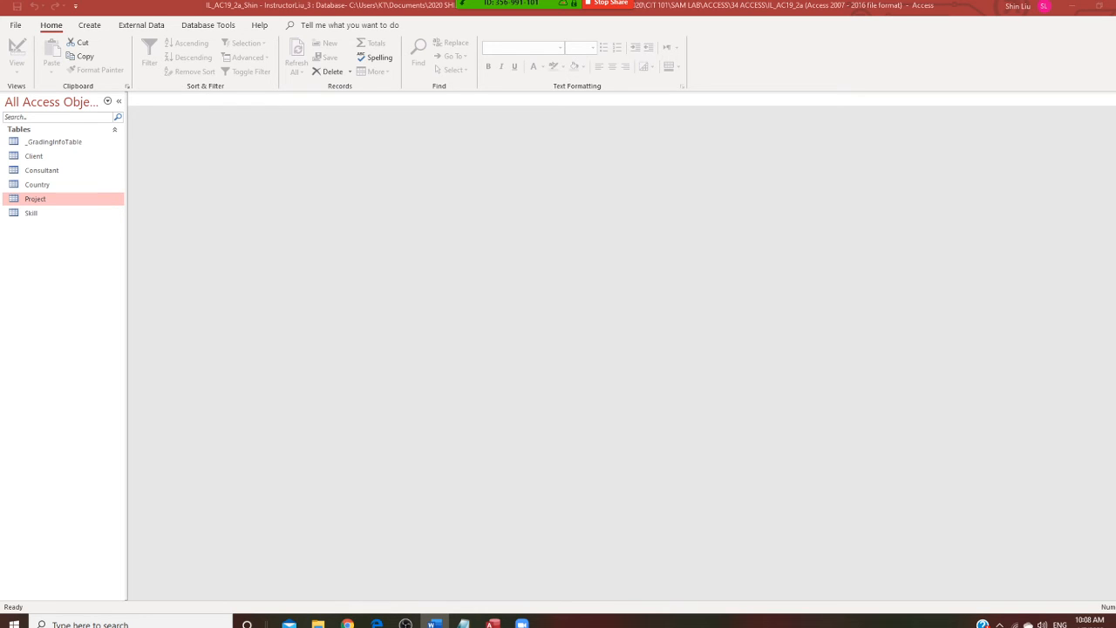
click(467, 625)
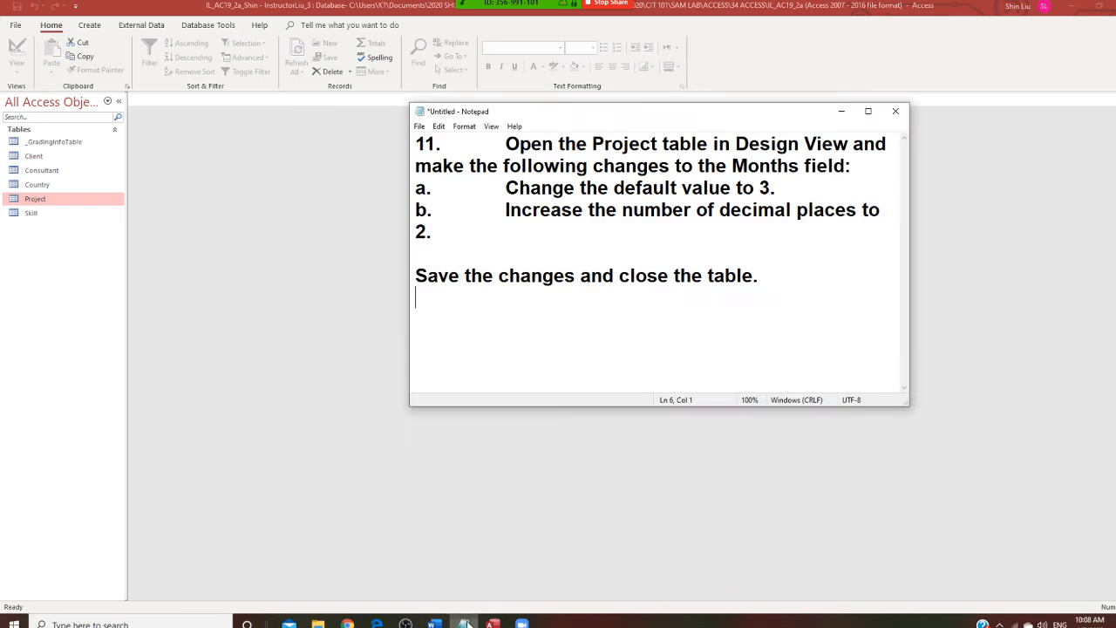
drag(416, 145, 720, 306)
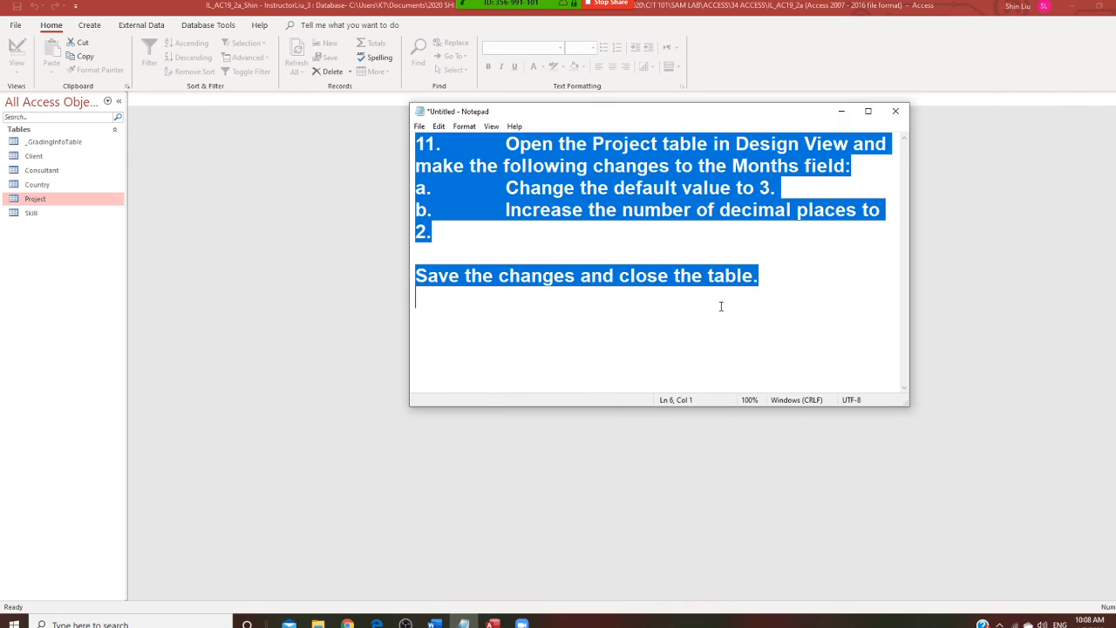
text(12.	In the Navigation Pane, rename the Skill table, using StandardSkill as the name.)
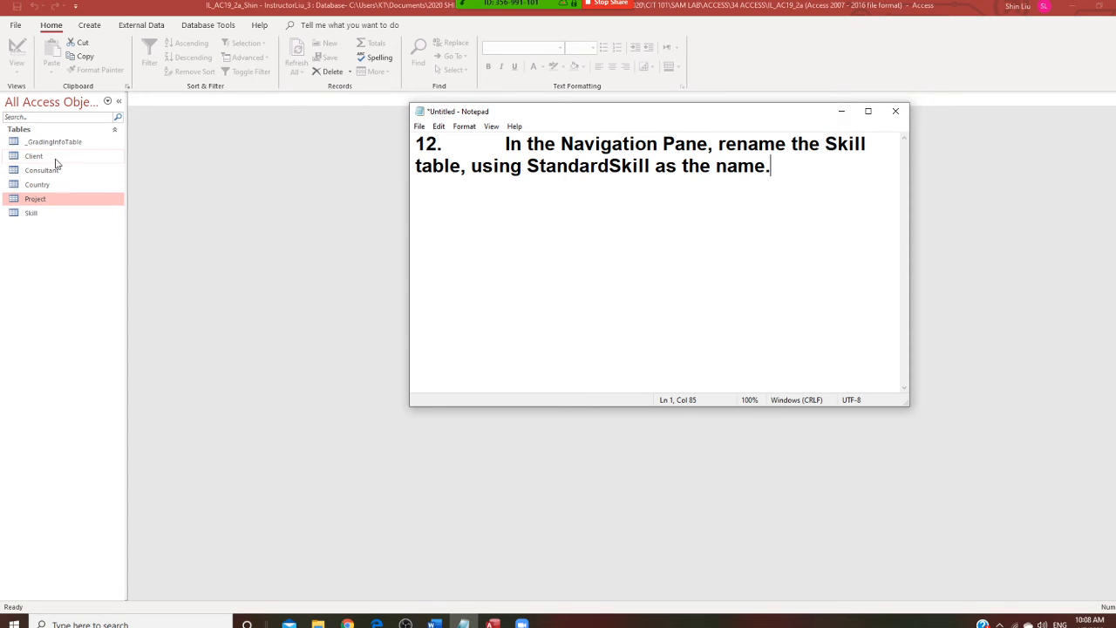
- Rename the Skill table as StandardSkill in the Navigation Pane
click(37, 217)
right_click(36, 217)
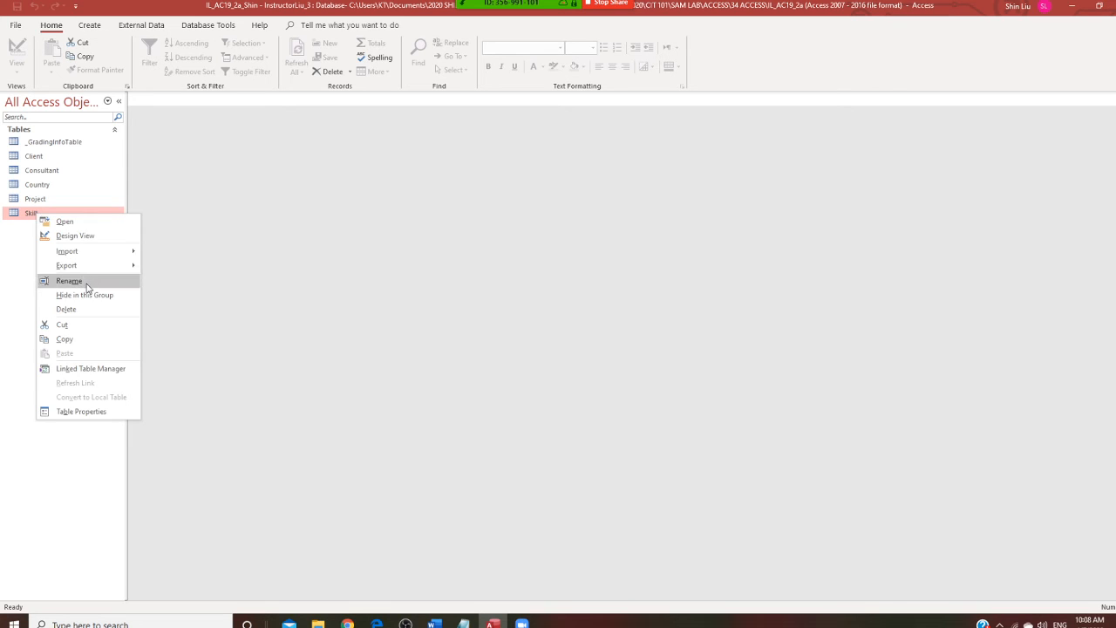
click(72, 281)
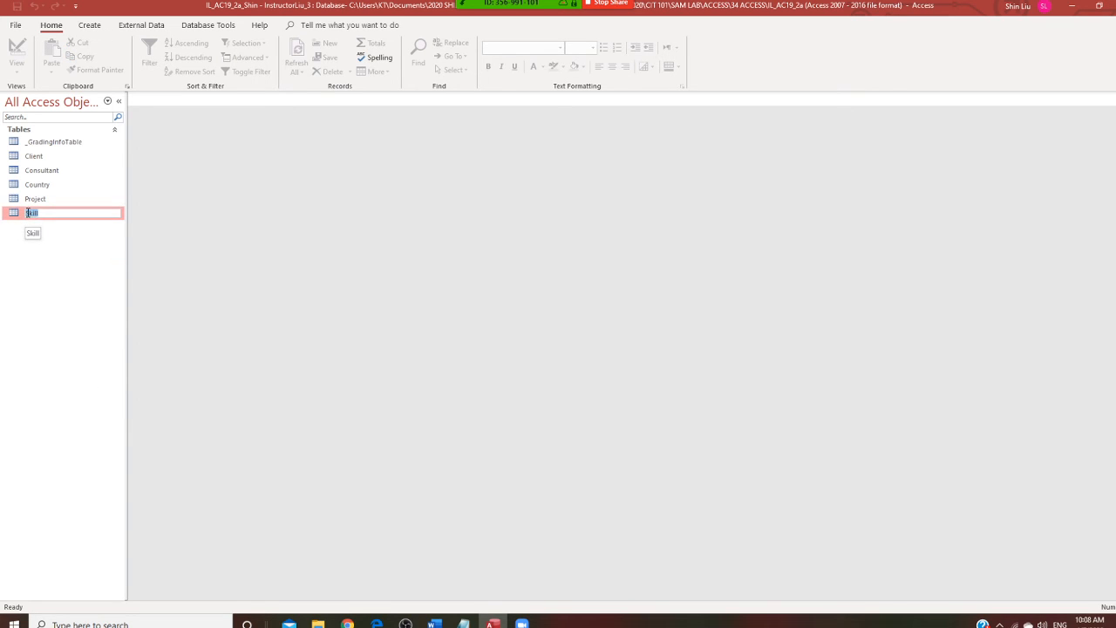
click(28, 213)
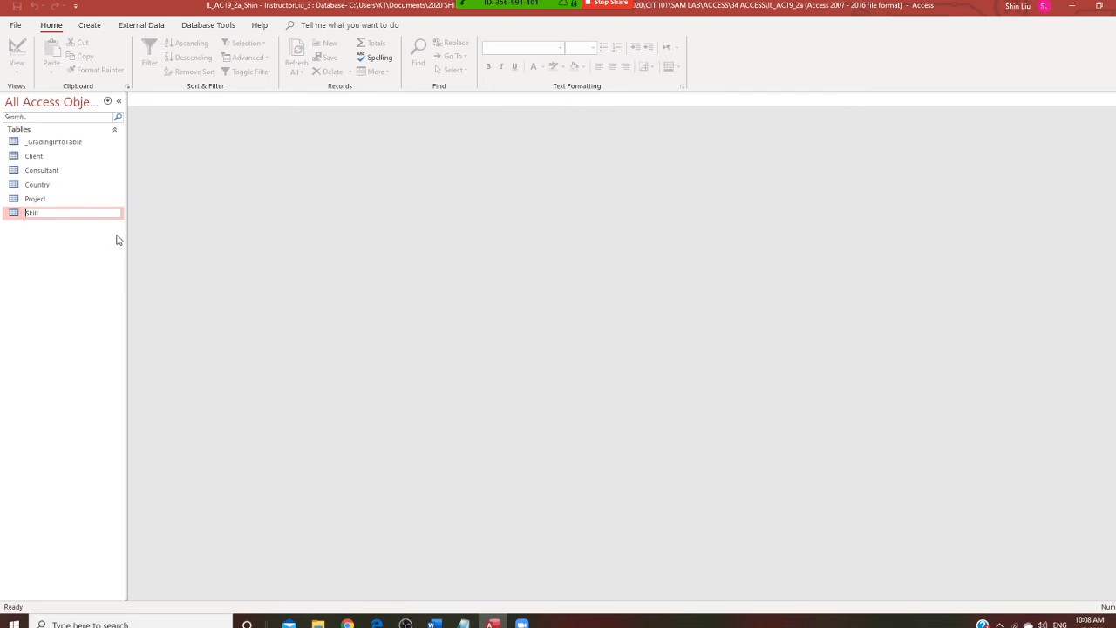
text(Standard)
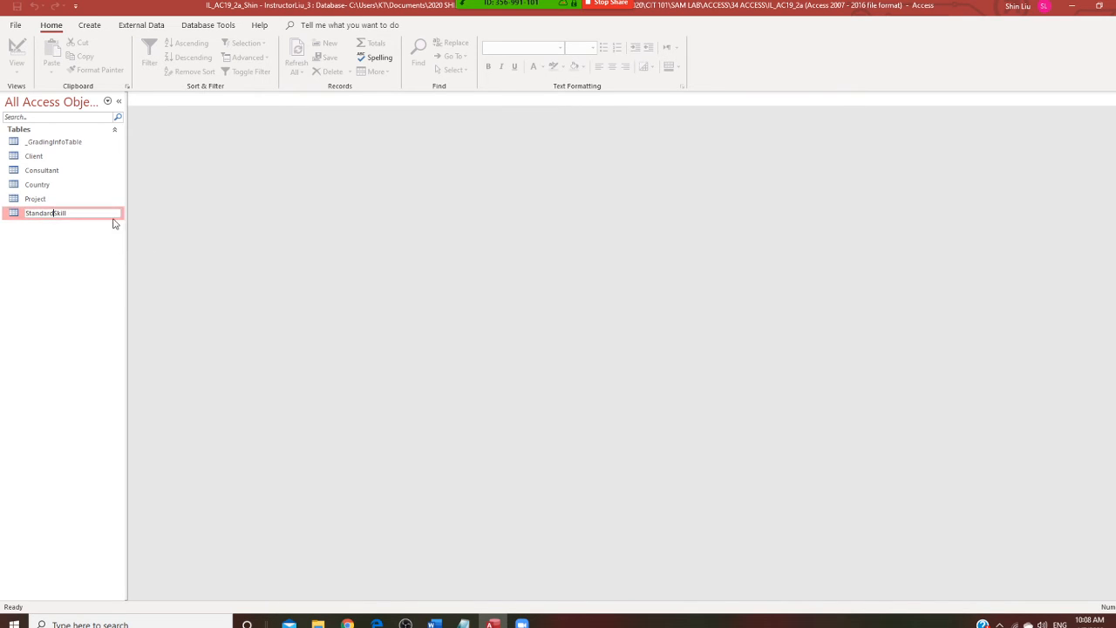
click(113, 212)
key(Return)
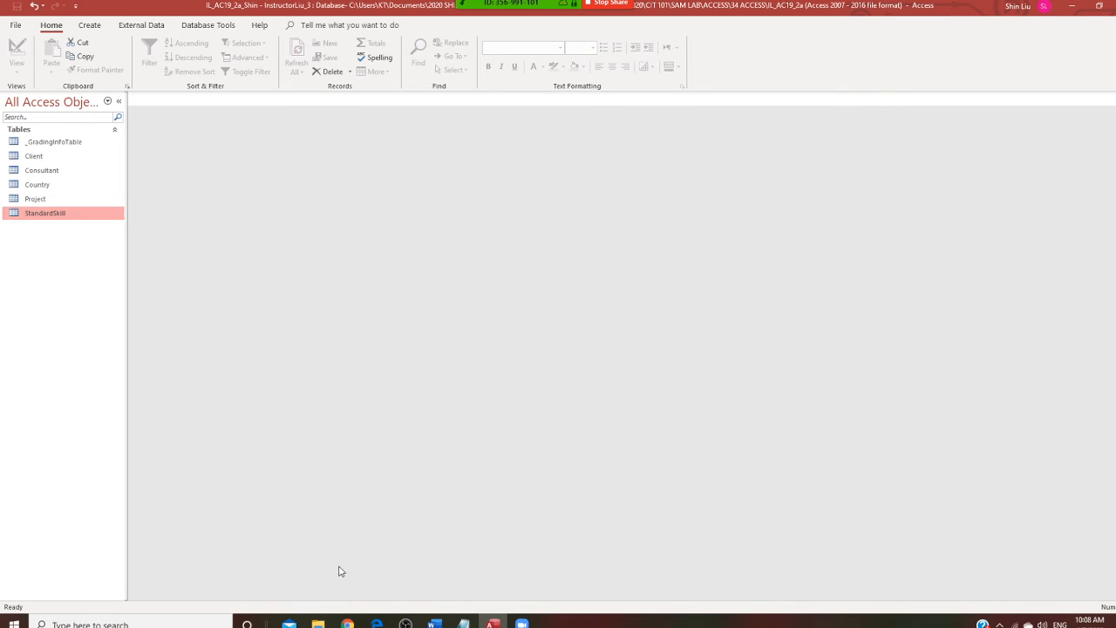
- Replace the Notepad text with instruction 13 about adding a ConsultantID number field to the Project table
click(464, 622)
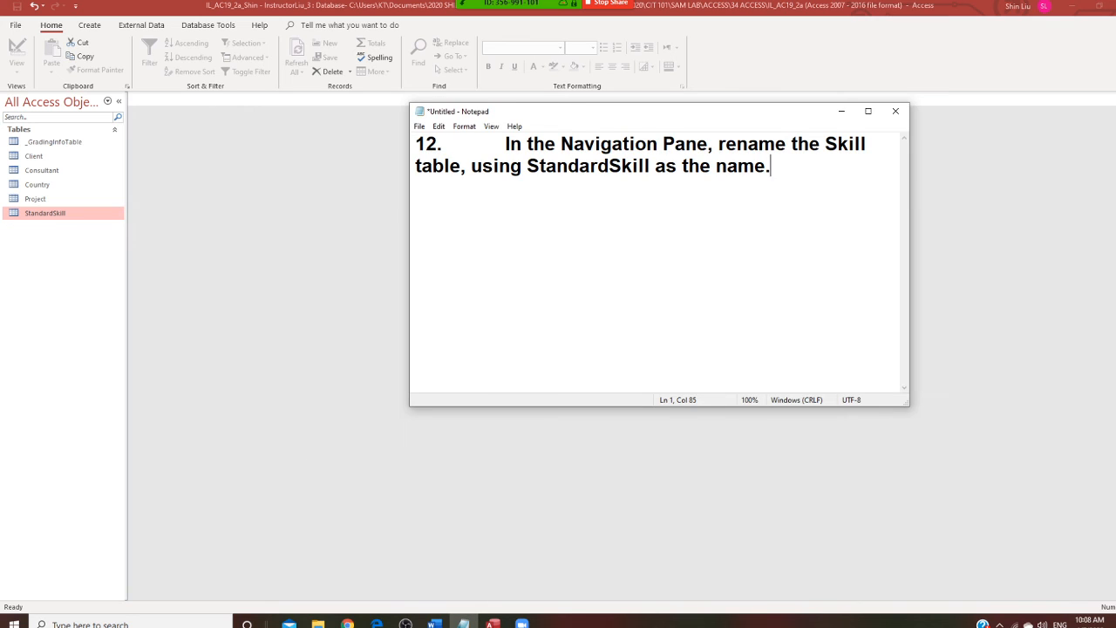
click(434, 623)
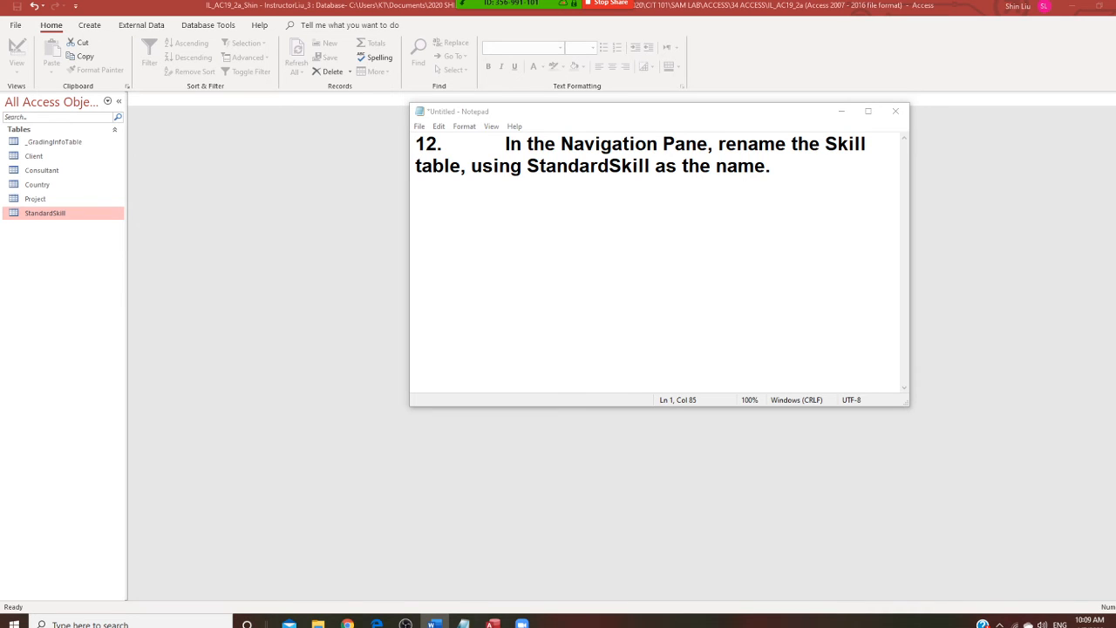
click(419, 145)
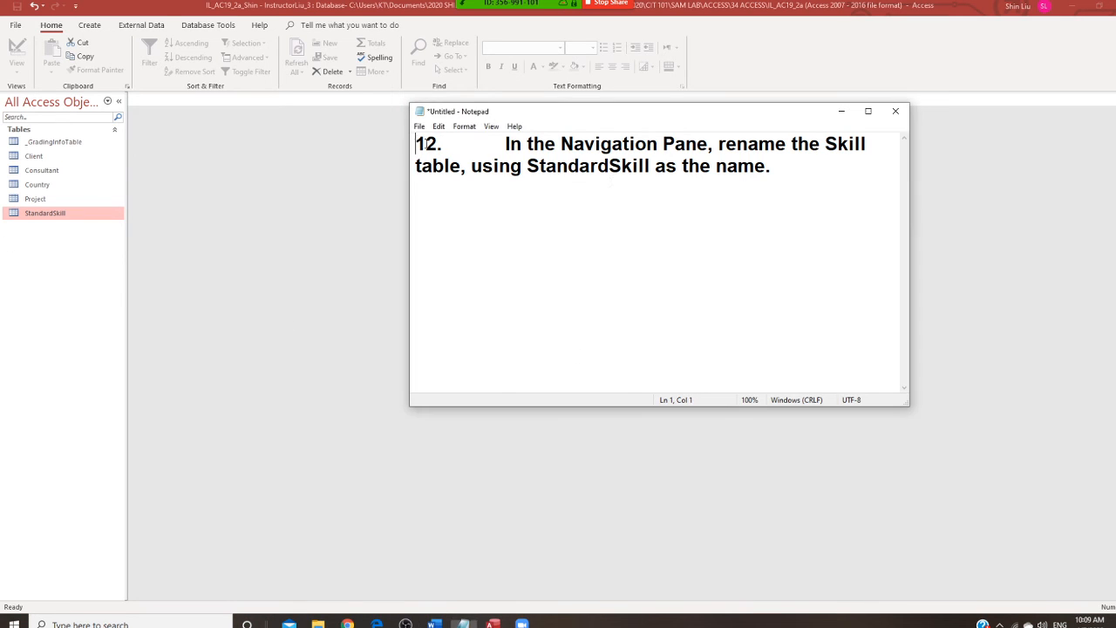
drag(416, 144, 790, 253)
text(13.	Open the Project table in Design View and add a new field below the Months field named ConsultantID with a Number data type. This field will serve as the foreign key field to allow one record in the Consultant table to link to many records in the Project table. Save and close the Project table.)
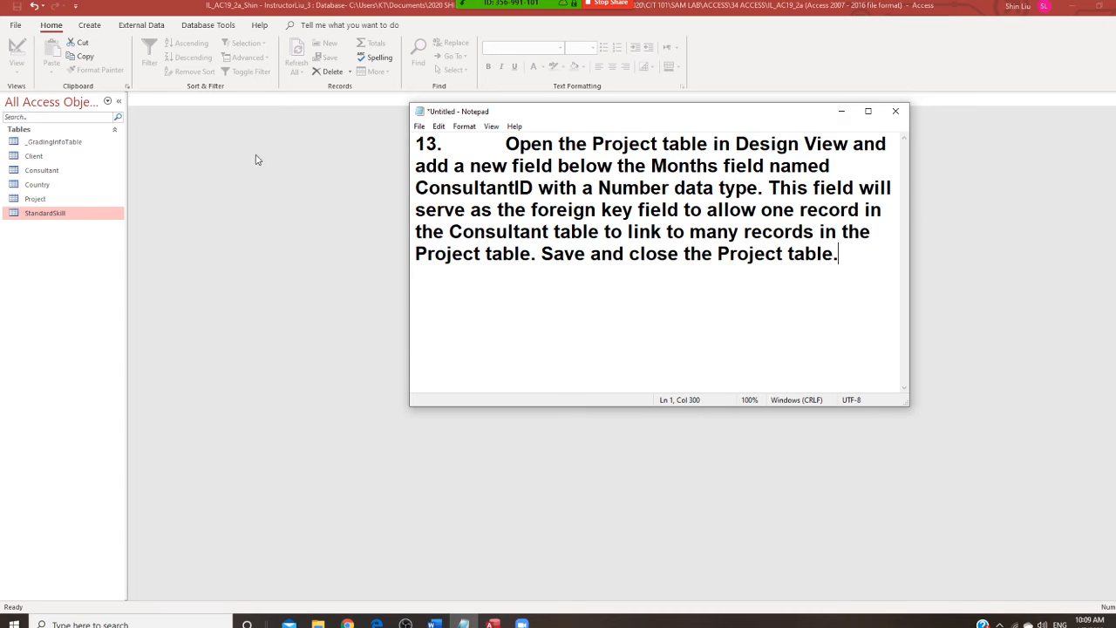
- Open the Project table in Design View, checking instruction 13 in Notepad
click(37, 200)
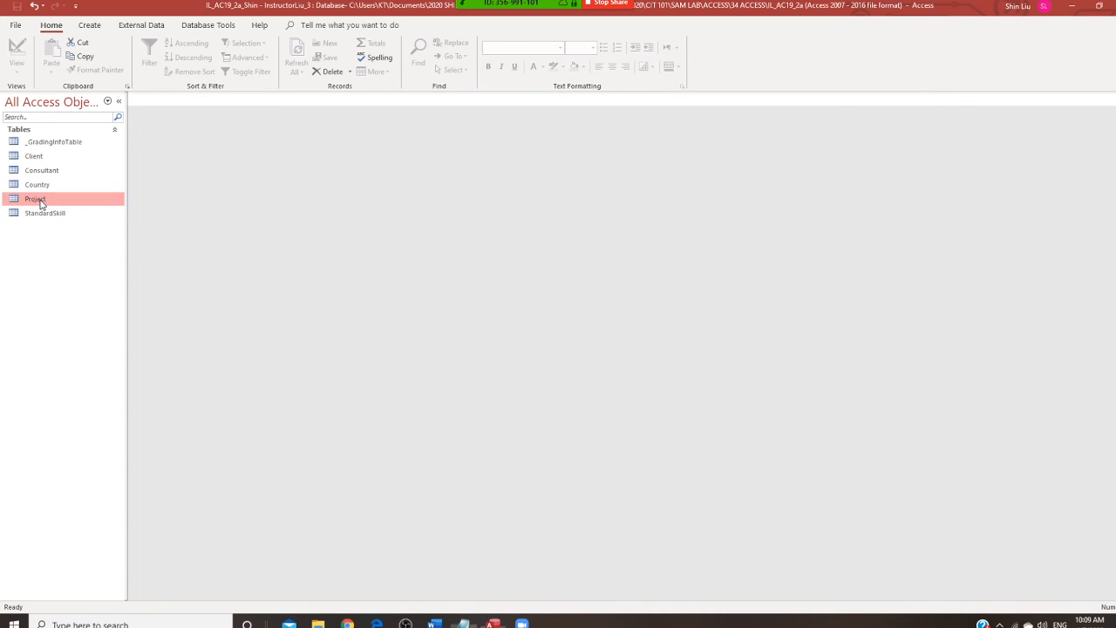
double_click(39, 202)
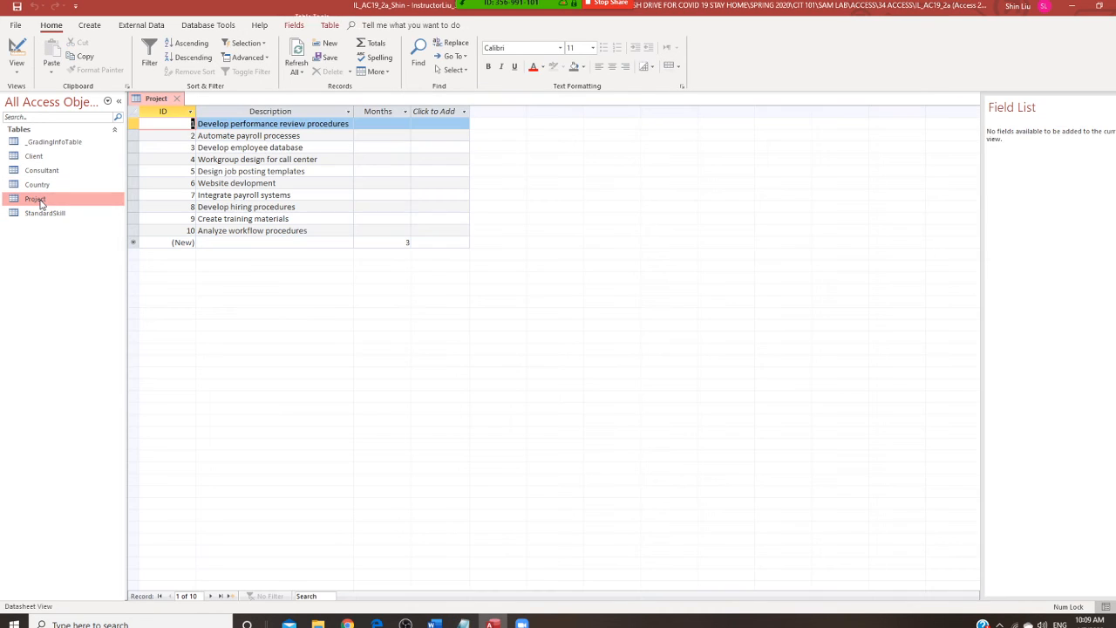
click(463, 624)
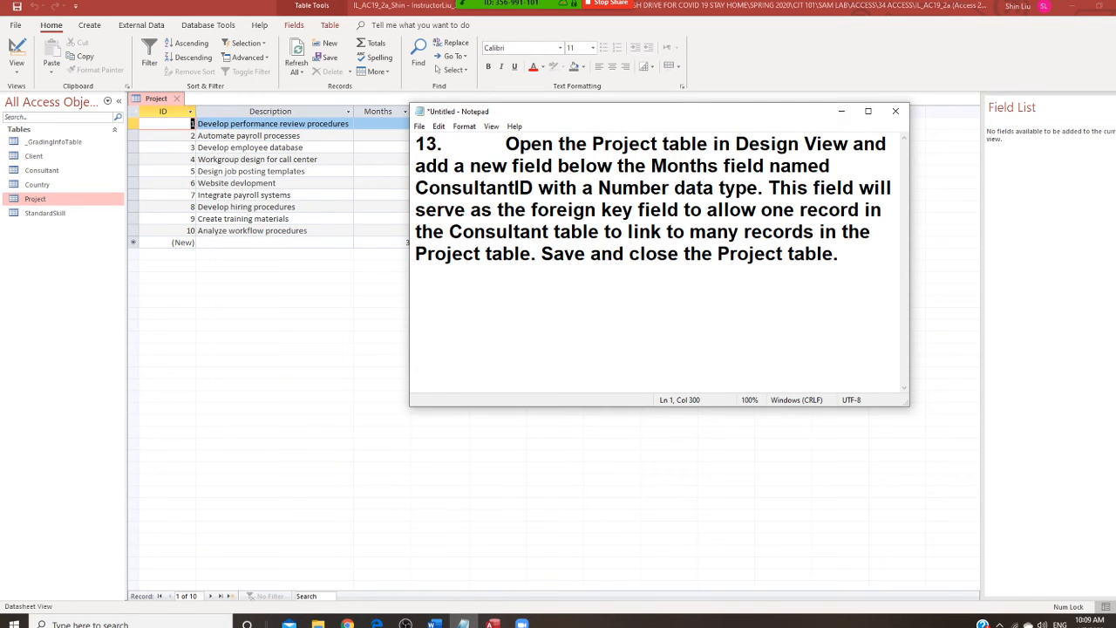
click(20, 79)
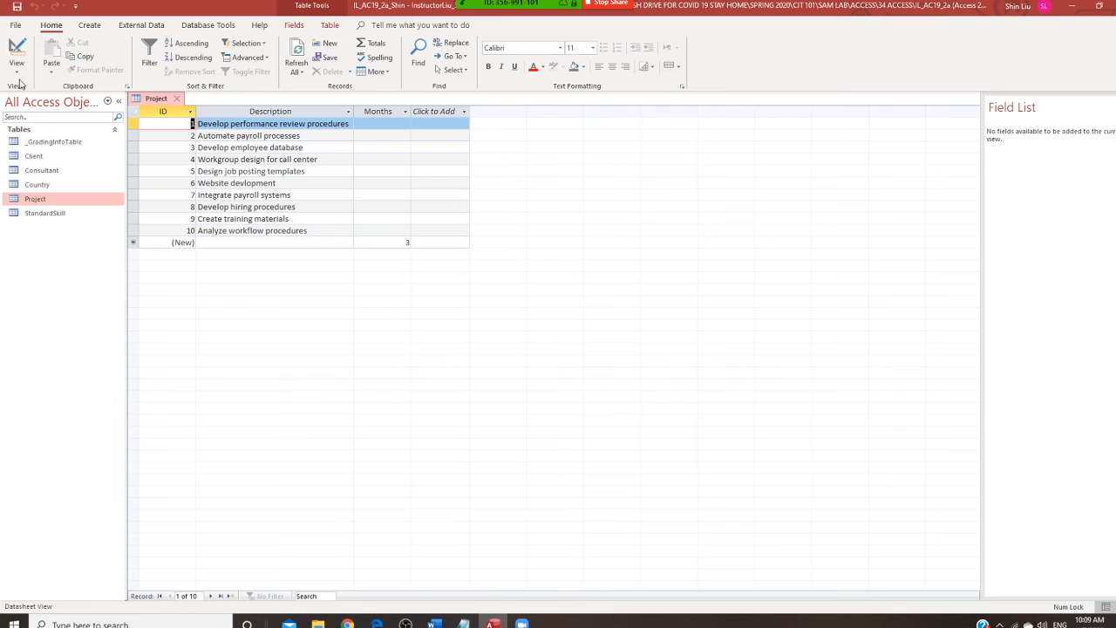
click(16, 71)
click(39, 117)
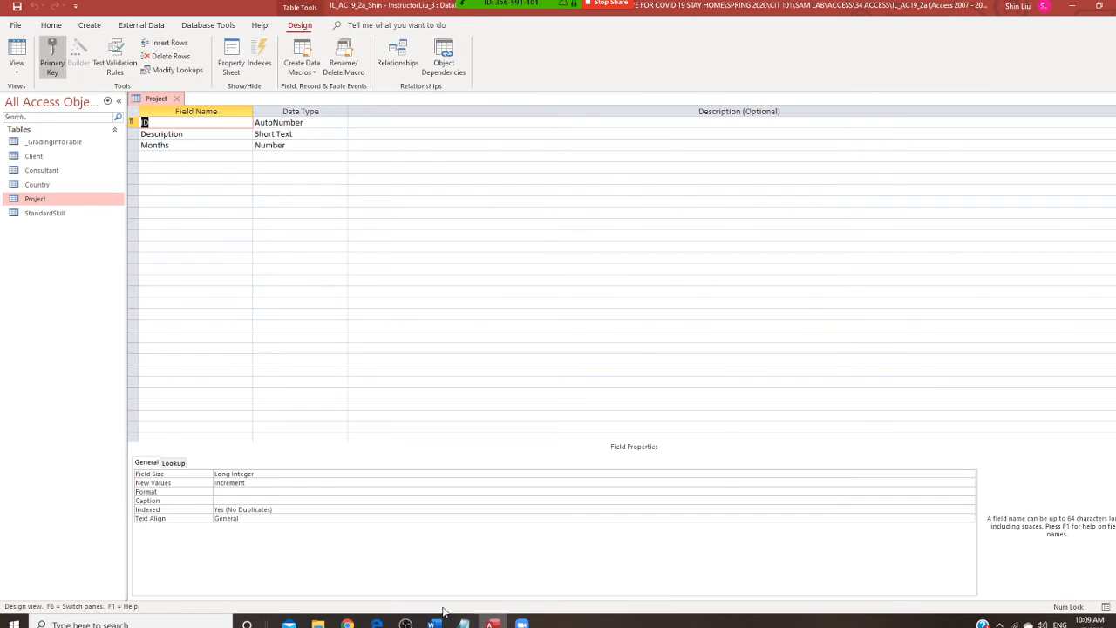
- Add a field named ConsultantID with the Number data type below the Months field in the Project table
click(464, 622)
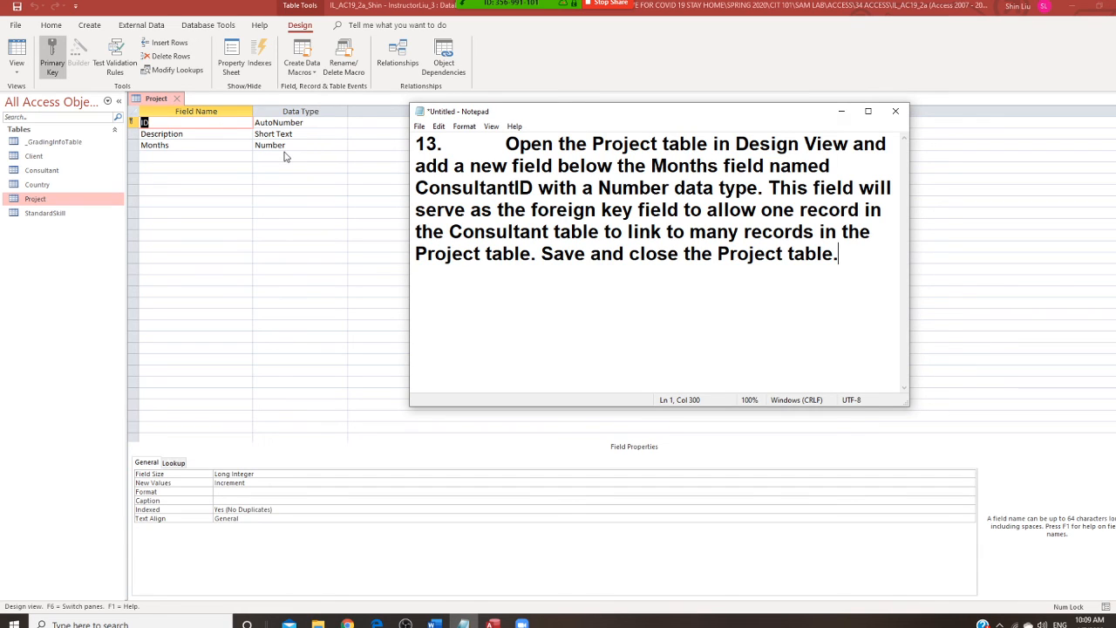
click(188, 158)
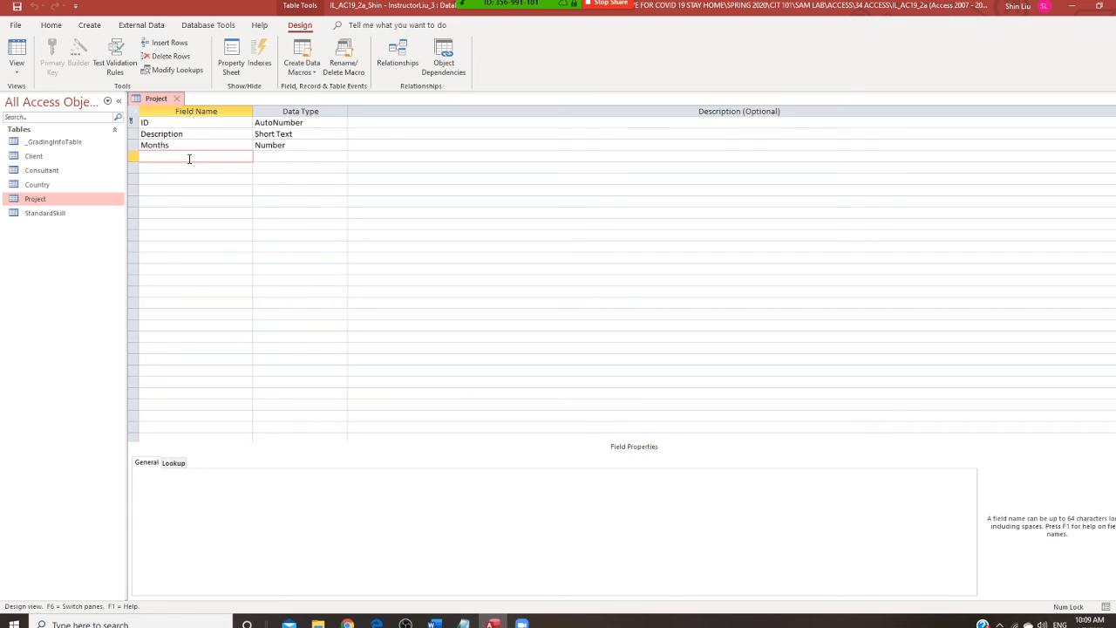
text(ConsultantID)
click(343, 157)
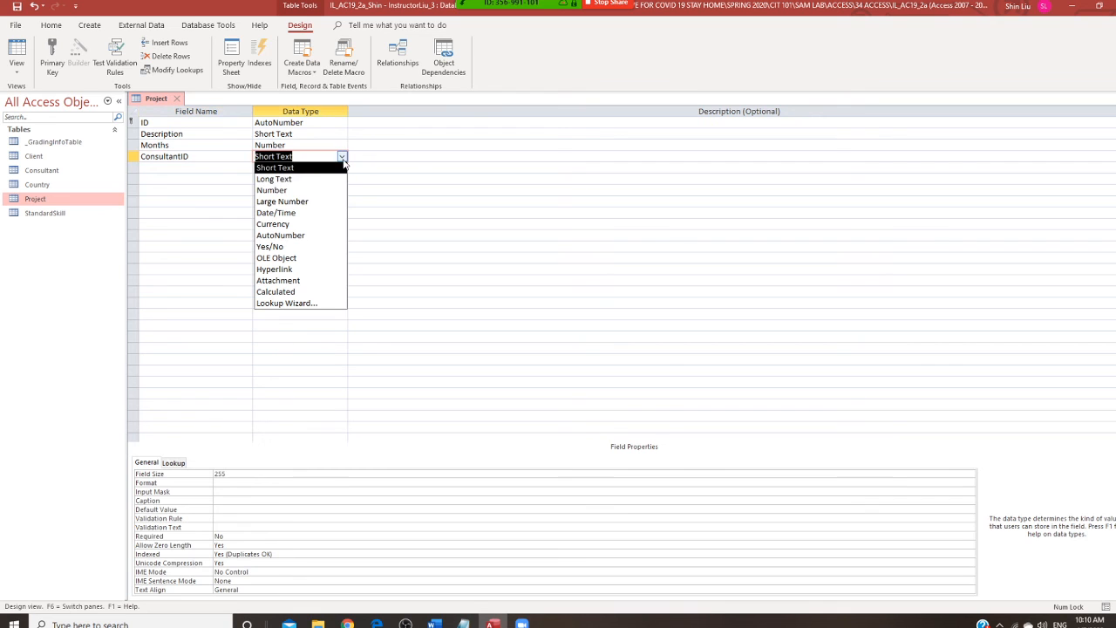
click(298, 190)
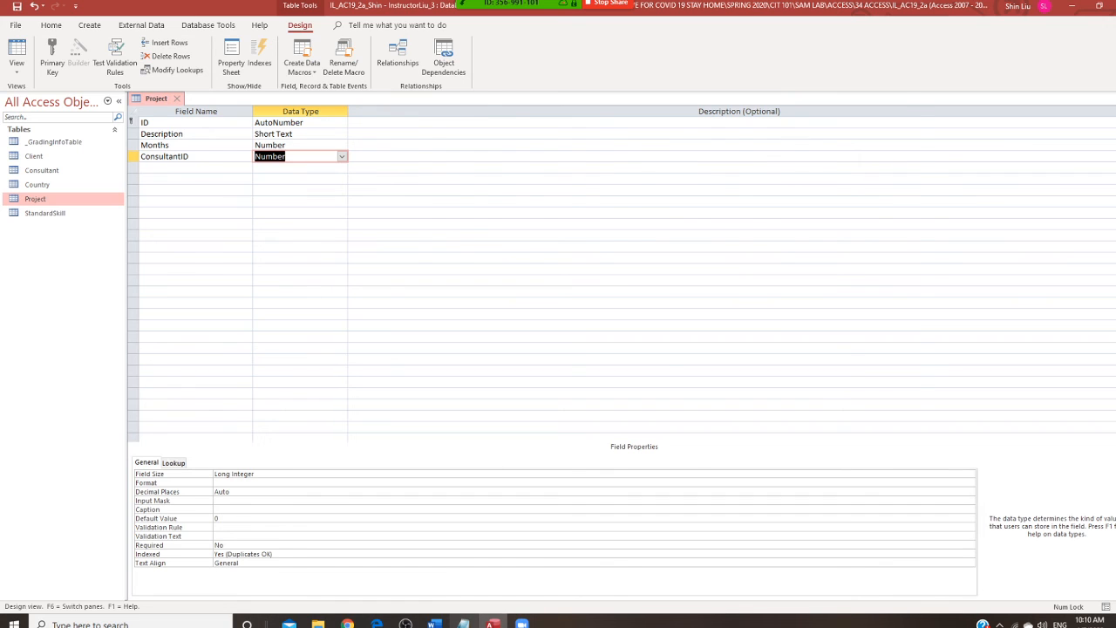
- Check instruction 13 in Notepad, then save the Project table's design and close the table
click(464, 623)
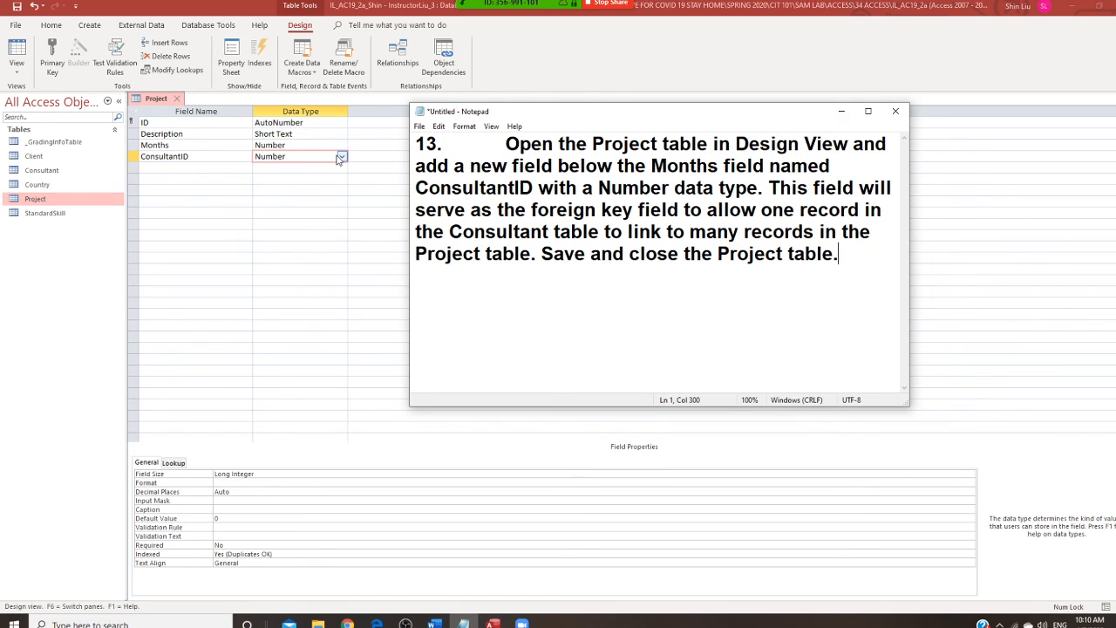
right_click(156, 101)
click(180, 108)
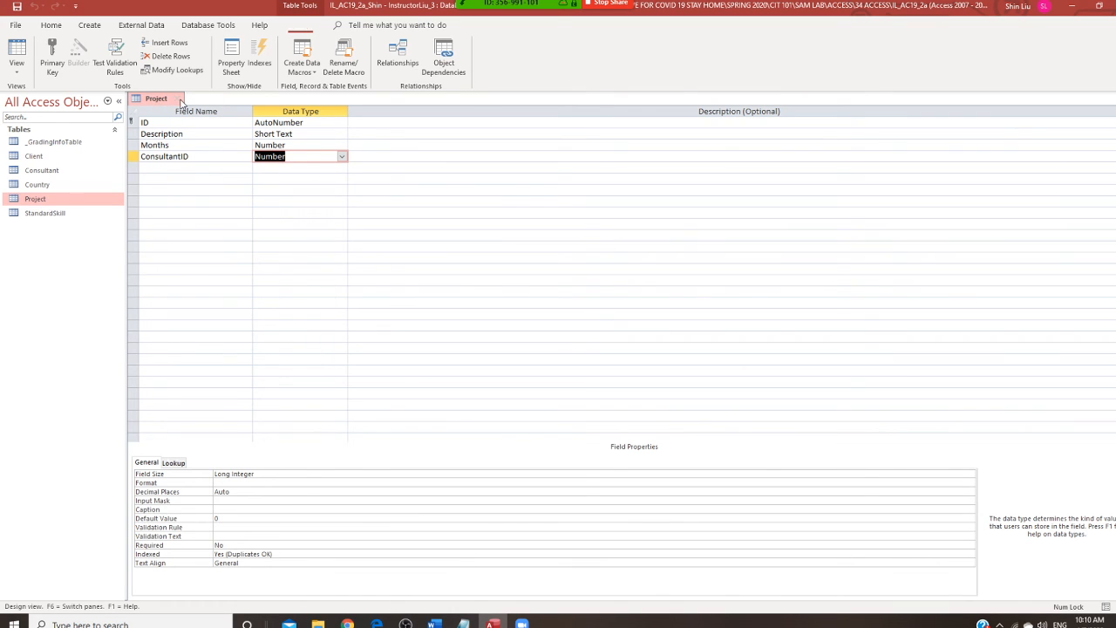
click(177, 99)
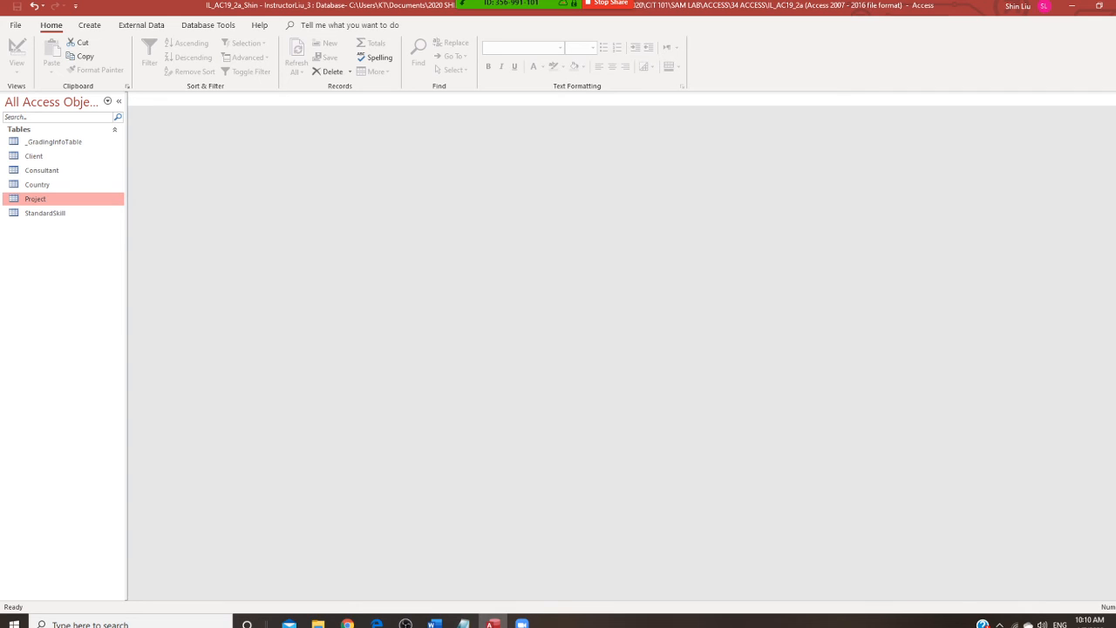
- Replace the Notepad text with instruction 14 about relating the Consultant and Project tables by ConsultantID
key(alt+Tab)
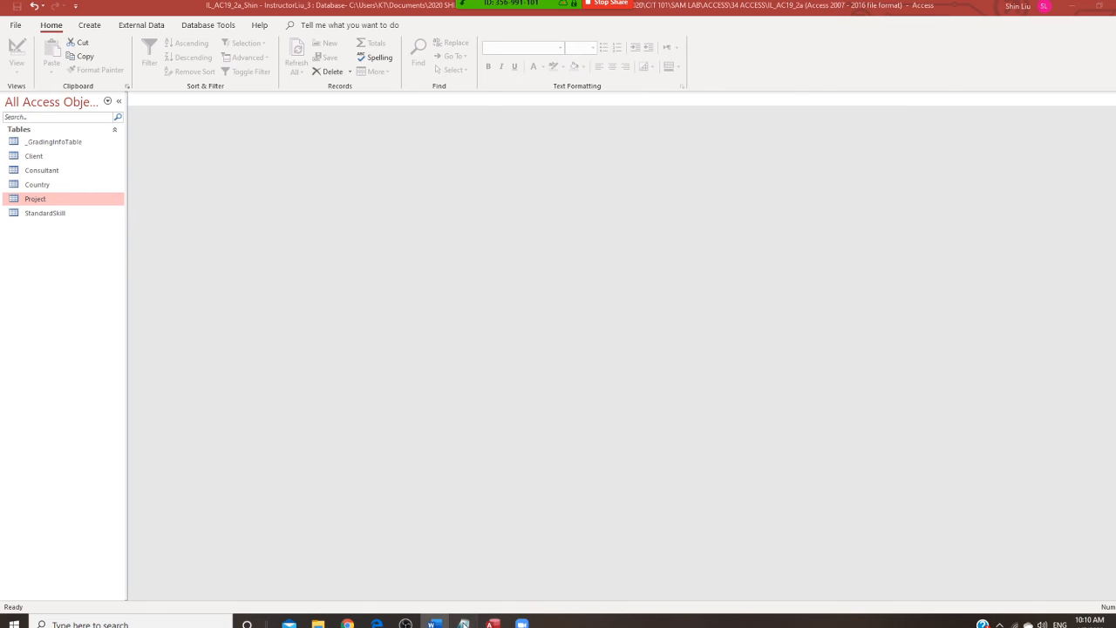
click(462, 623)
drag(416, 144, 863, 296)
text(14.	Open the Relationships window, add the Project table and the Consultant table, and create a one-to-many relationship between the Consultant and Project tables using the common ConsultantID field. Enforce referential integrity on the relationship.)
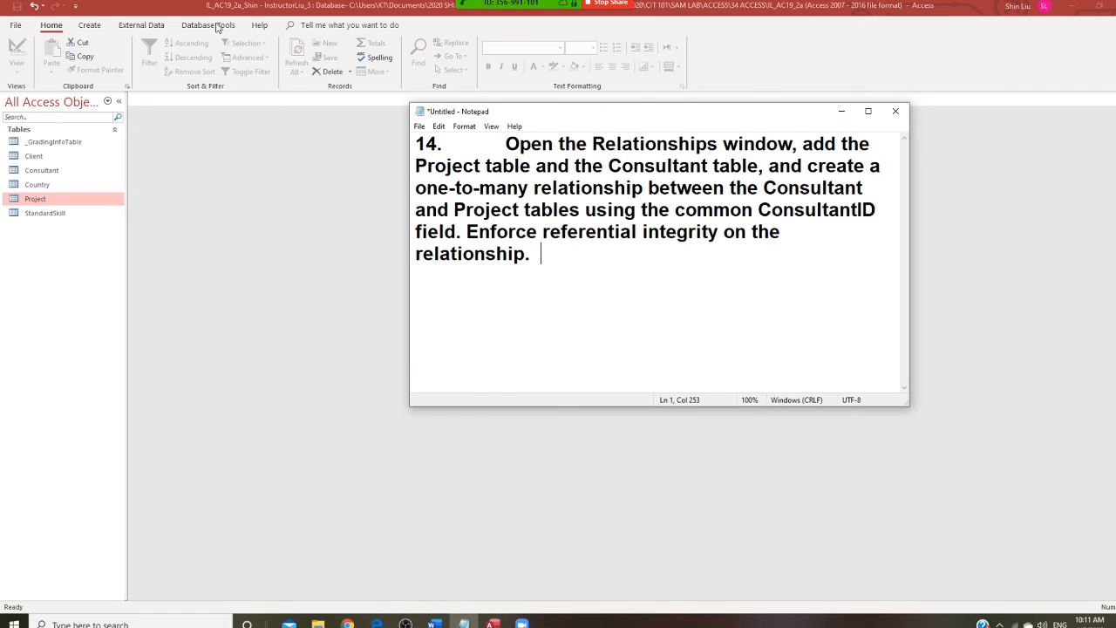
- Open the Relationships window and add the Project and Consultant tables to it
click(214, 27)
click(214, 27)
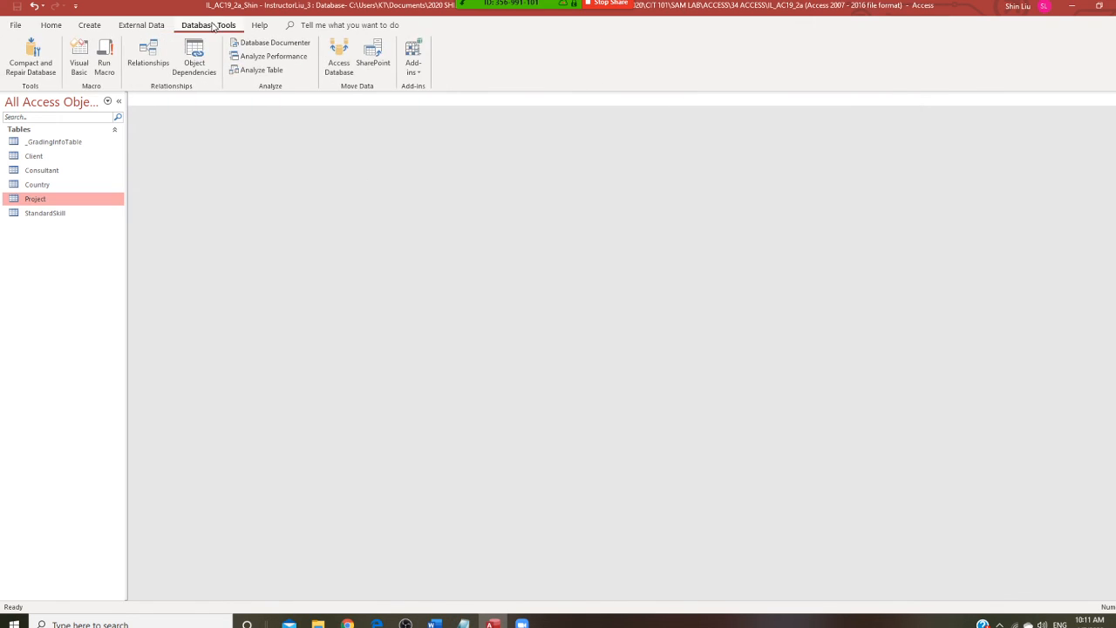
click(153, 58)
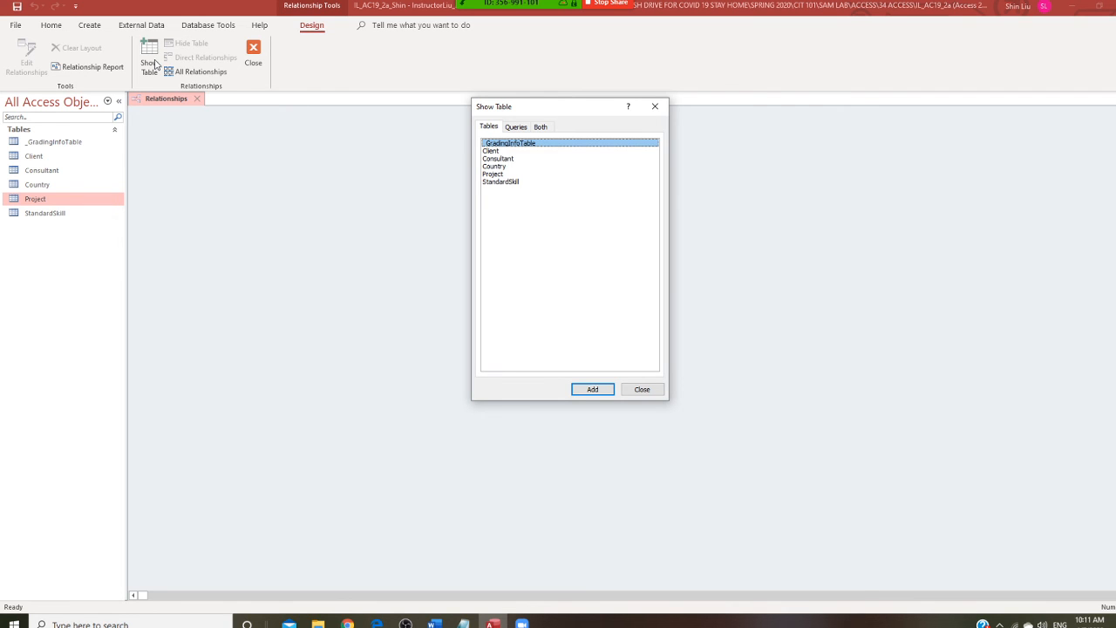
click(500, 174)
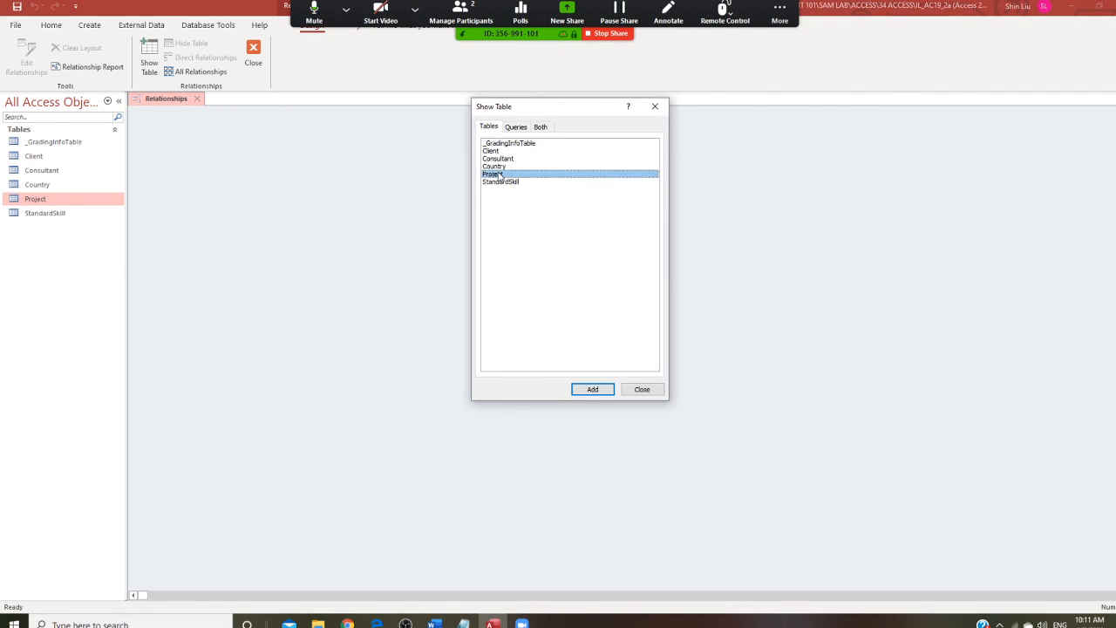
click(601, 390)
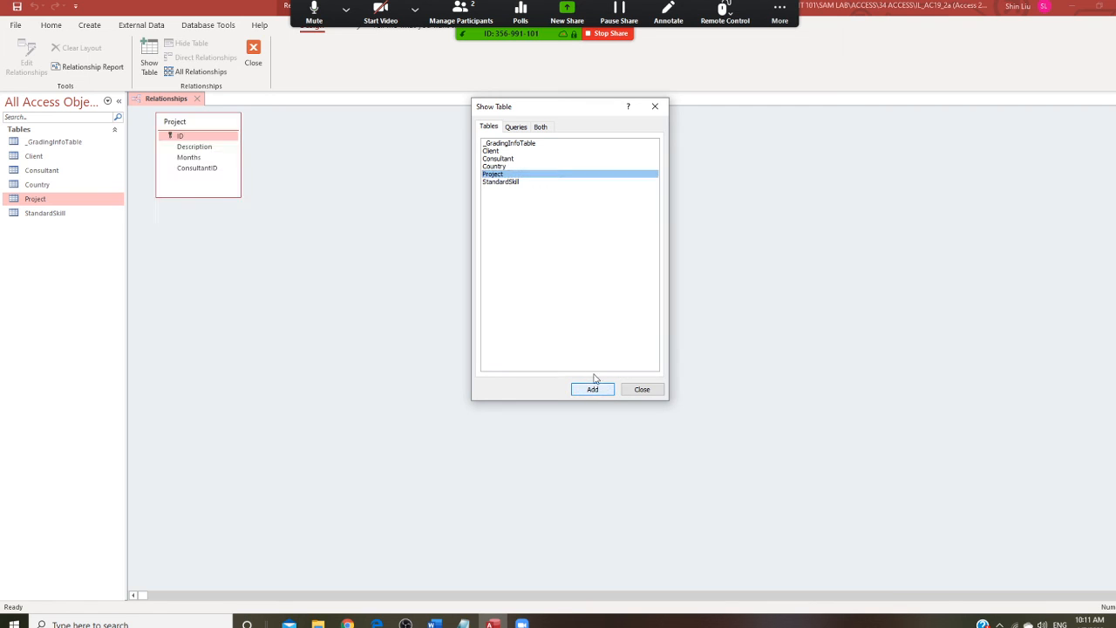
click(516, 159)
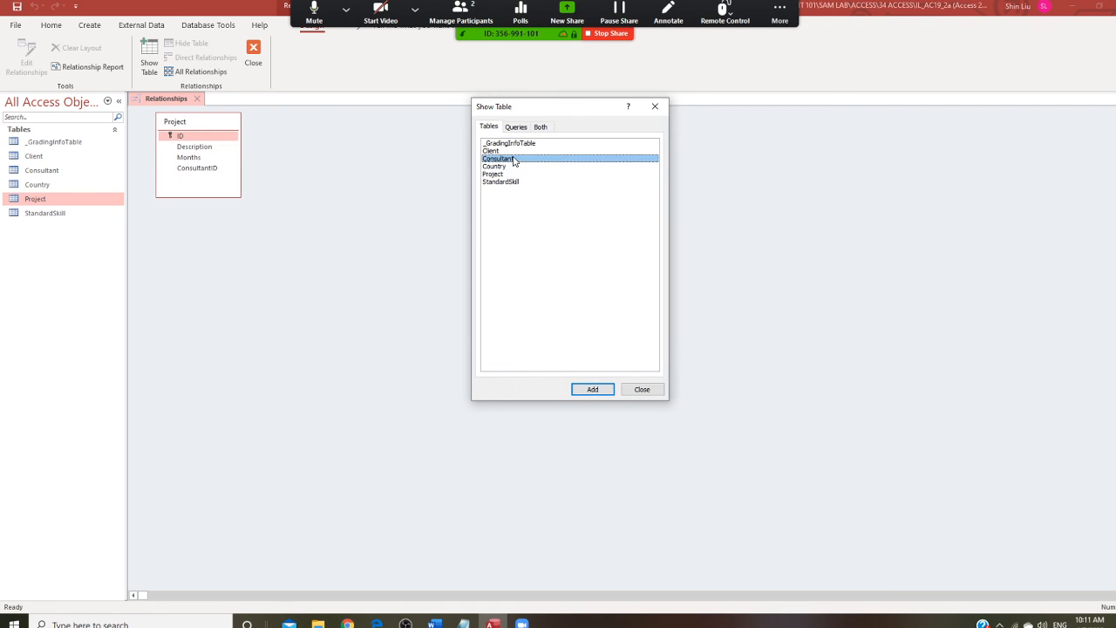
click(596, 389)
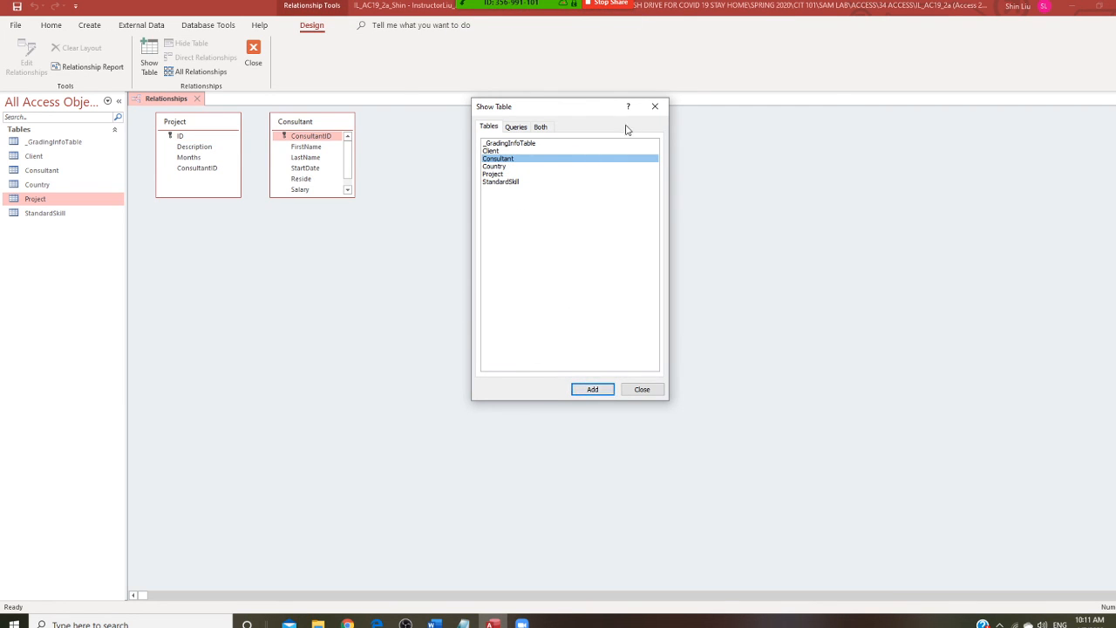
click(643, 391)
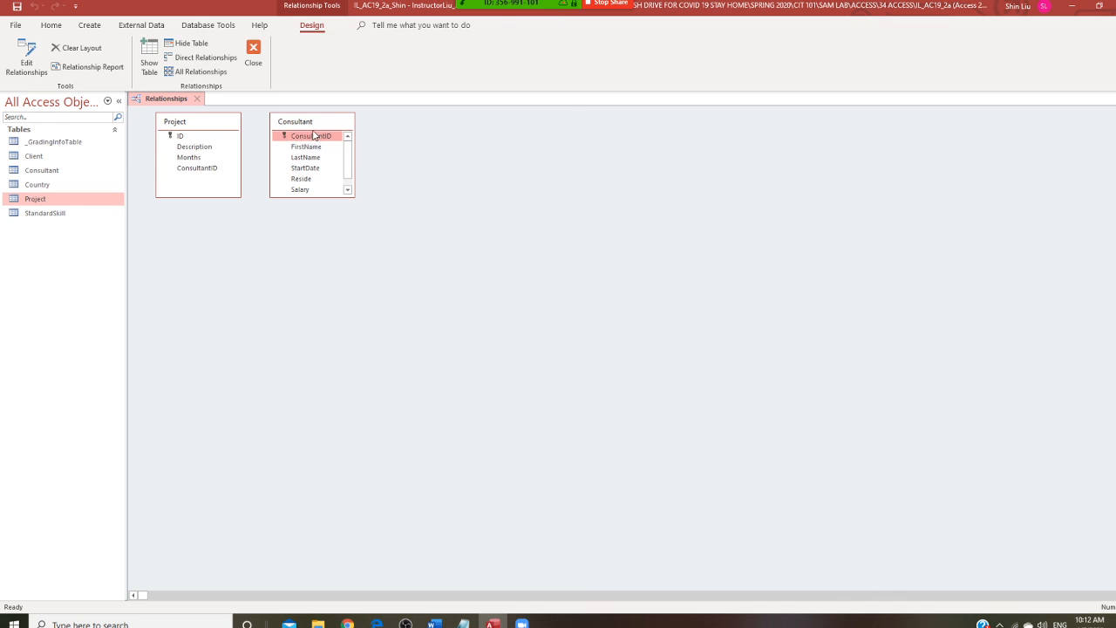
- Create a one-to-many relationship from Consultant to Project on ConsultantID with referential integrity enforced, and move the Consultant table slightly away from Project
drag(311, 136, 210, 172)
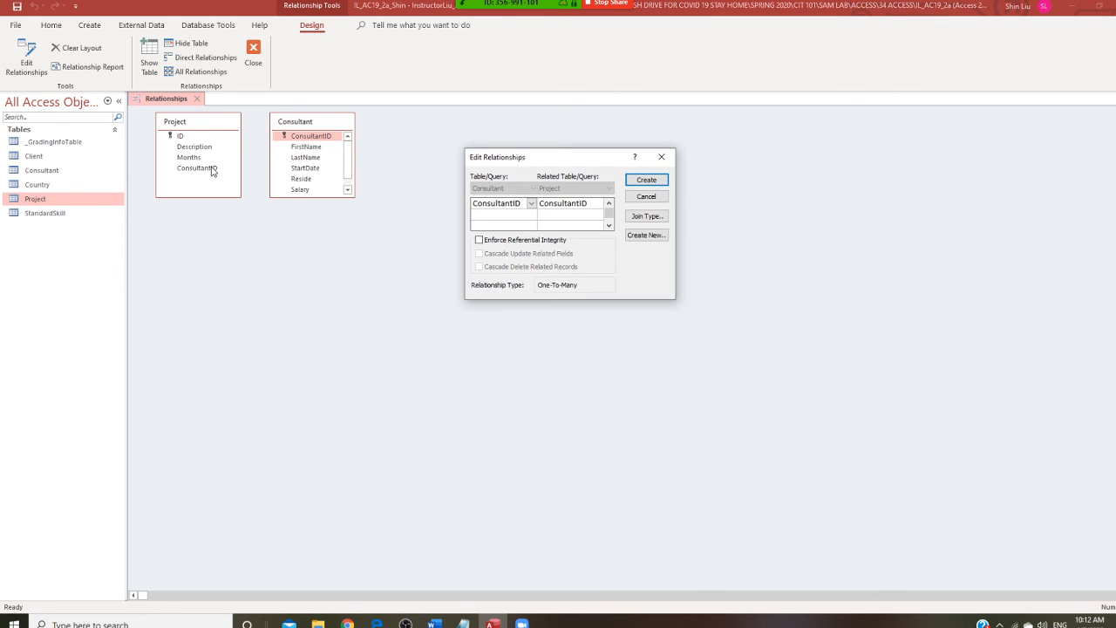
click(478, 241)
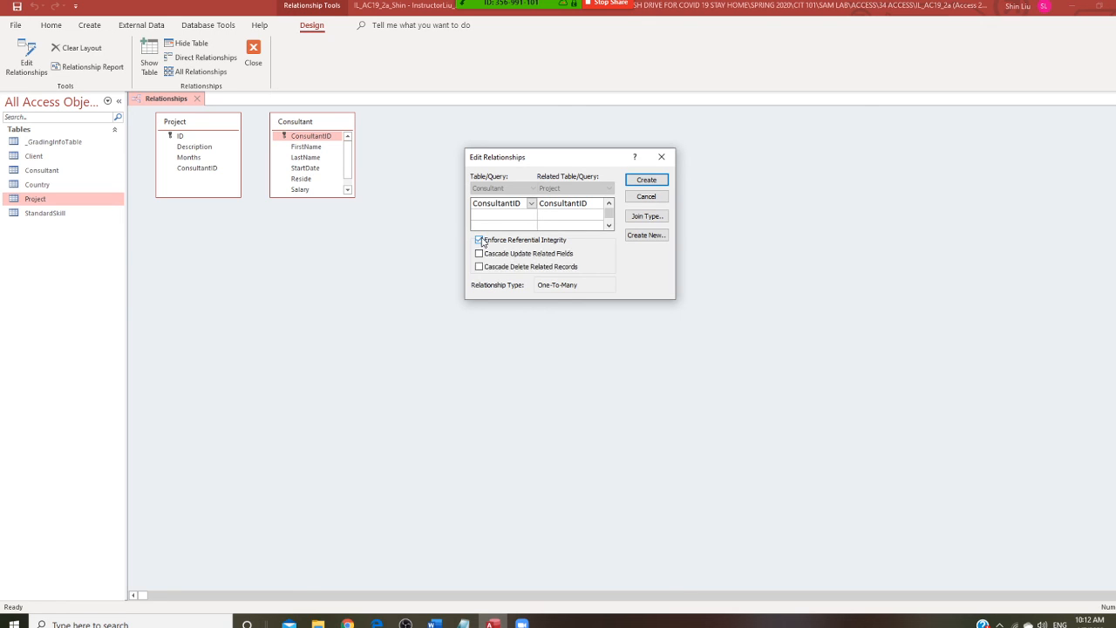
click(646, 181)
drag(341, 121, 366, 115)
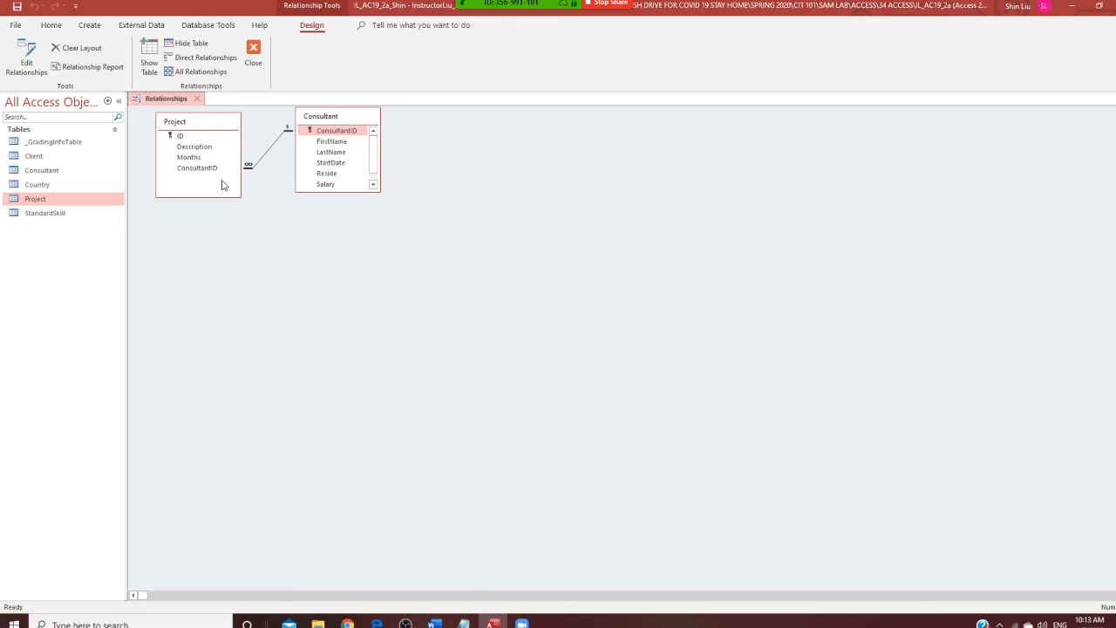
- Replace the Notepad text with instruction 15 about relating the StandardSkill and Consultant tables by SkillCode
click(463, 622)
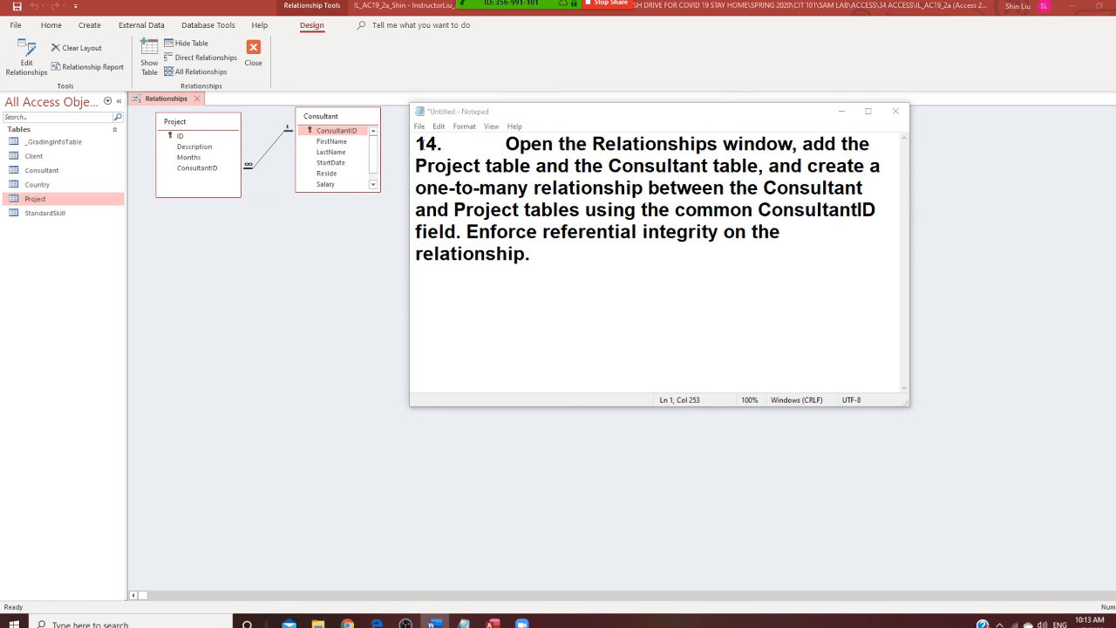
drag(415, 144, 556, 296)
text(15.	With the Relationships window still open, add the StandardSkill table, and create a one-to-many relationship between the StandardSkill table and Consultant table using the common SkillCode field. Enforce referential integrity on the relationship. The Relationships window should look like Figure 4. Save and close the Relationships window.)
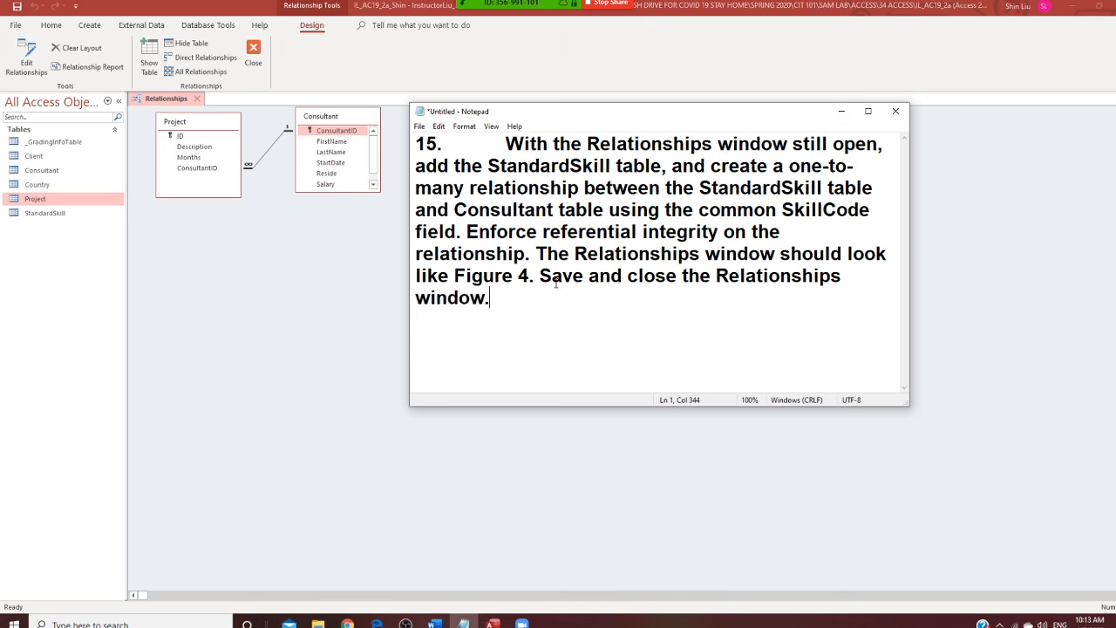
- Put the Notepad instructions away and add the StandardSkill table to the Access Relationships window
click(842, 112)
click(147, 62)
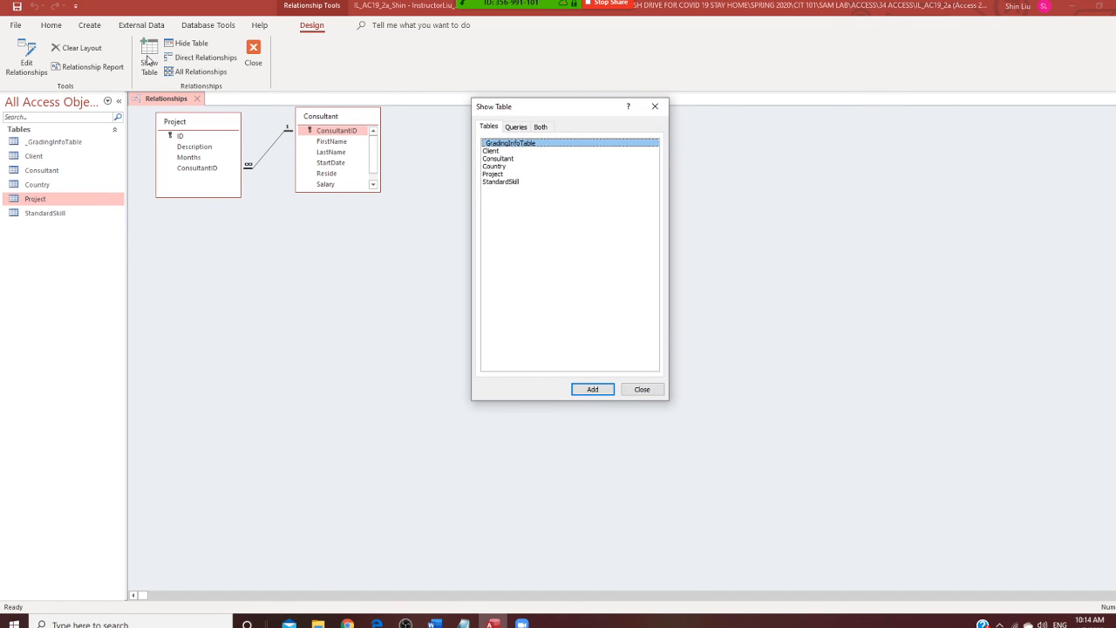
click(512, 183)
click(602, 390)
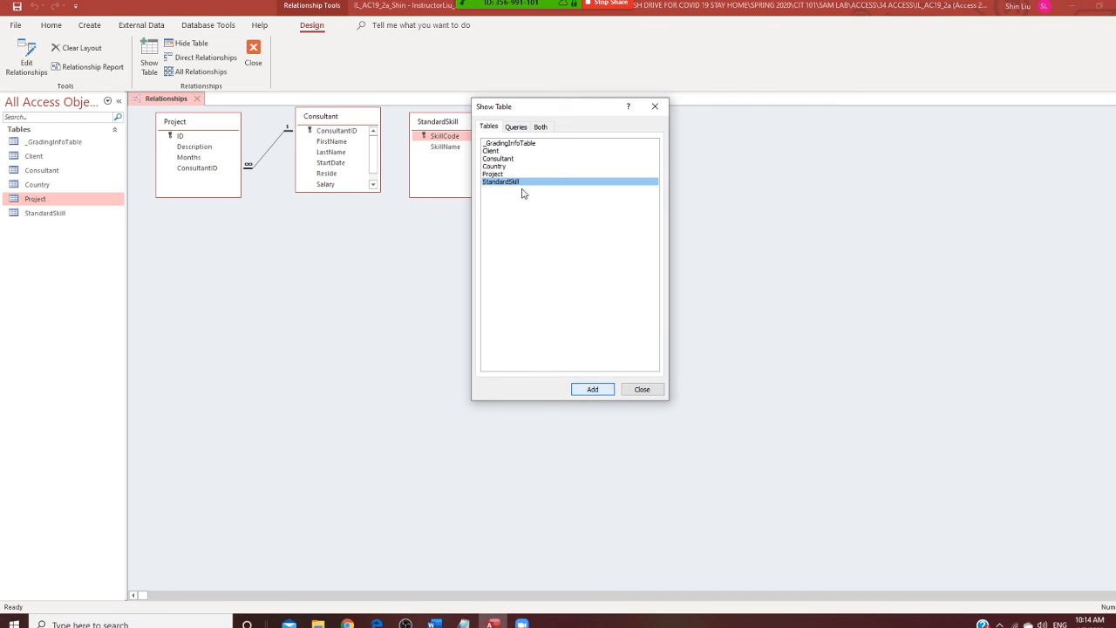
click(656, 393)
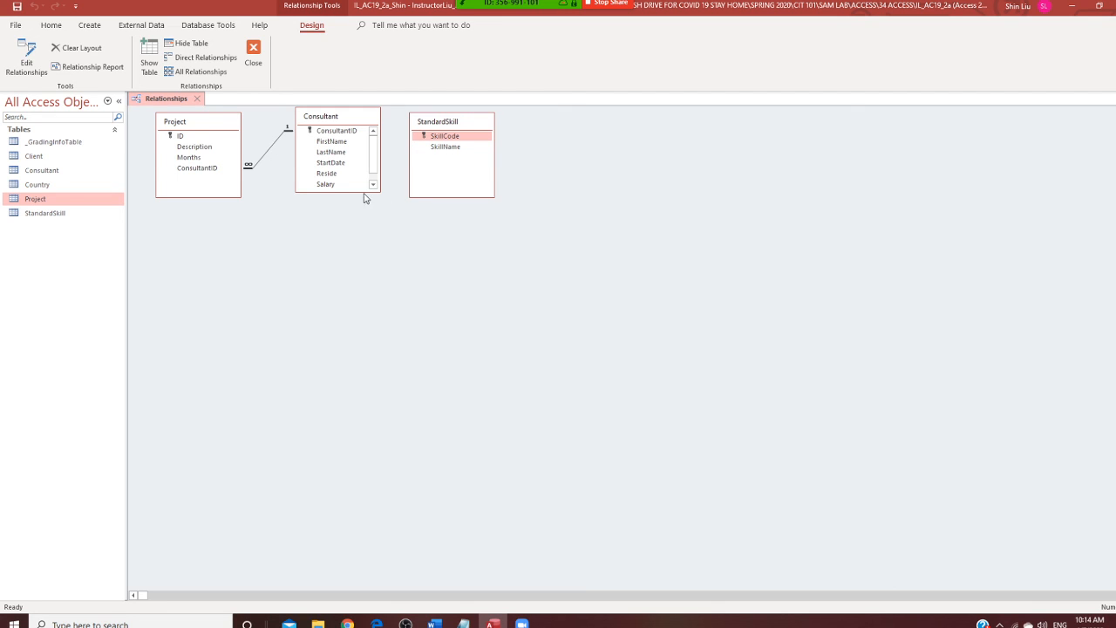
- Lengthen the Consultant field list and create a one-to-many relationship from StandardSkill to Consultant on SkillCode with referential integrity enforced
drag(365, 192, 364, 248)
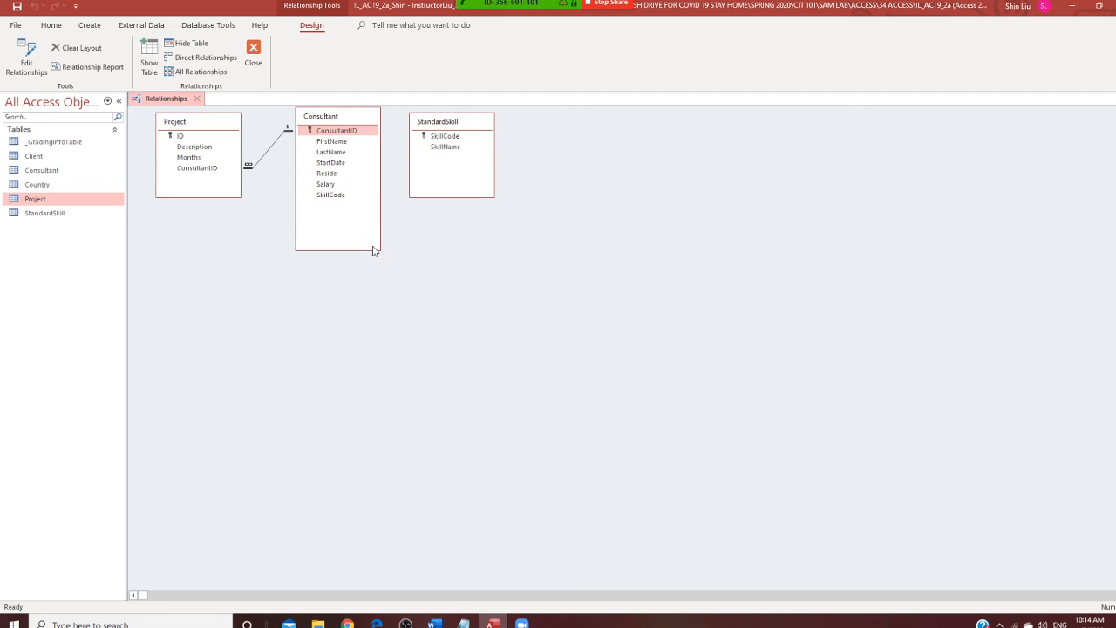
click(452, 137)
drag(444, 138, 335, 198)
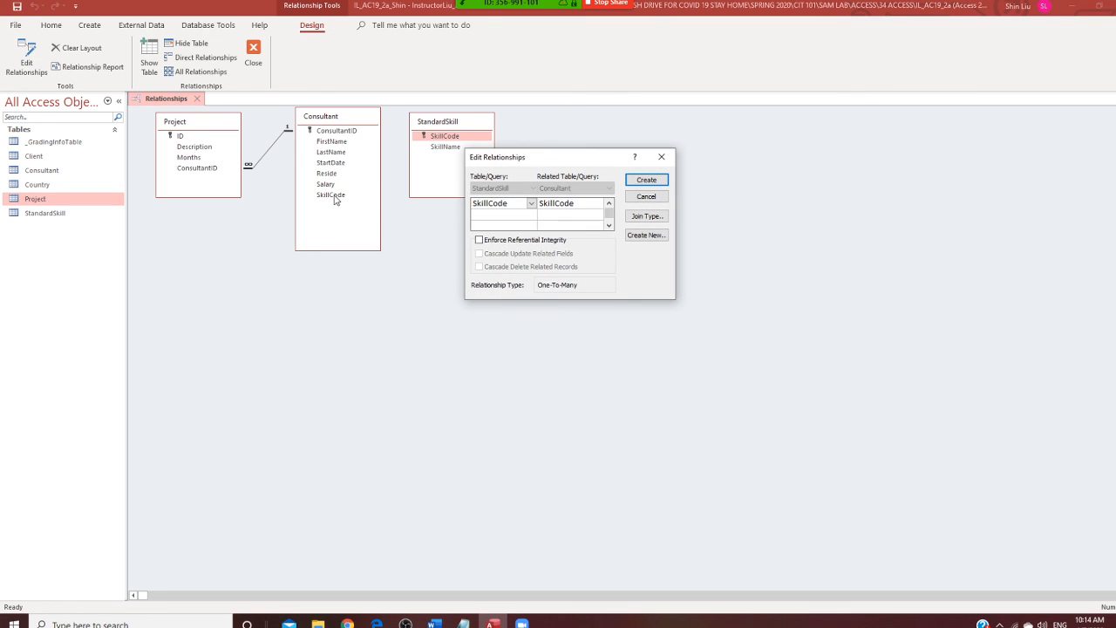
click(479, 240)
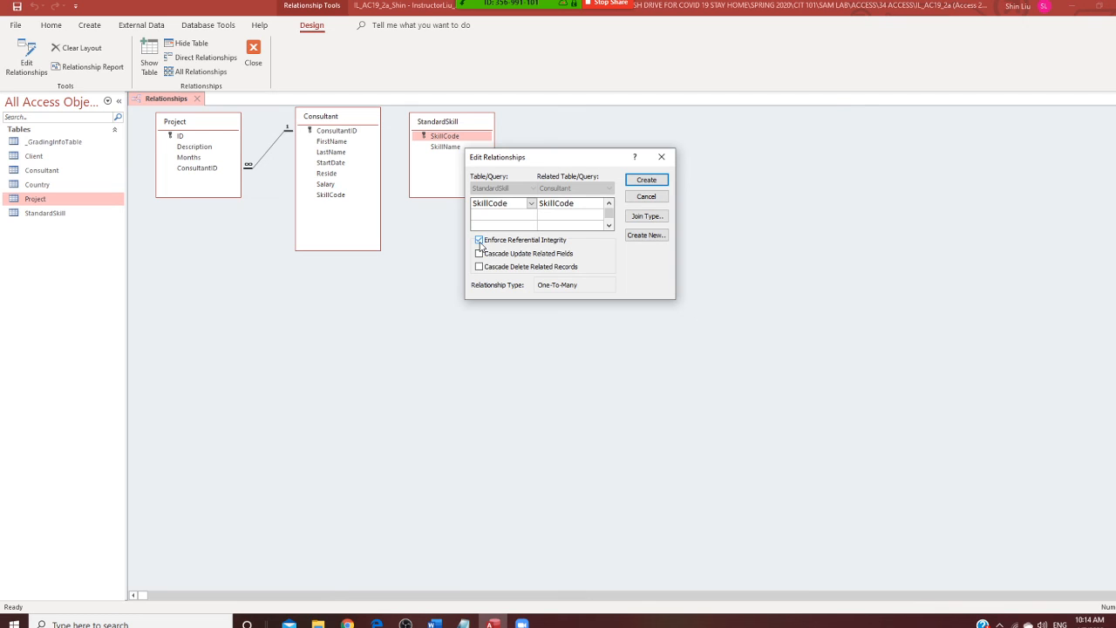
click(645, 180)
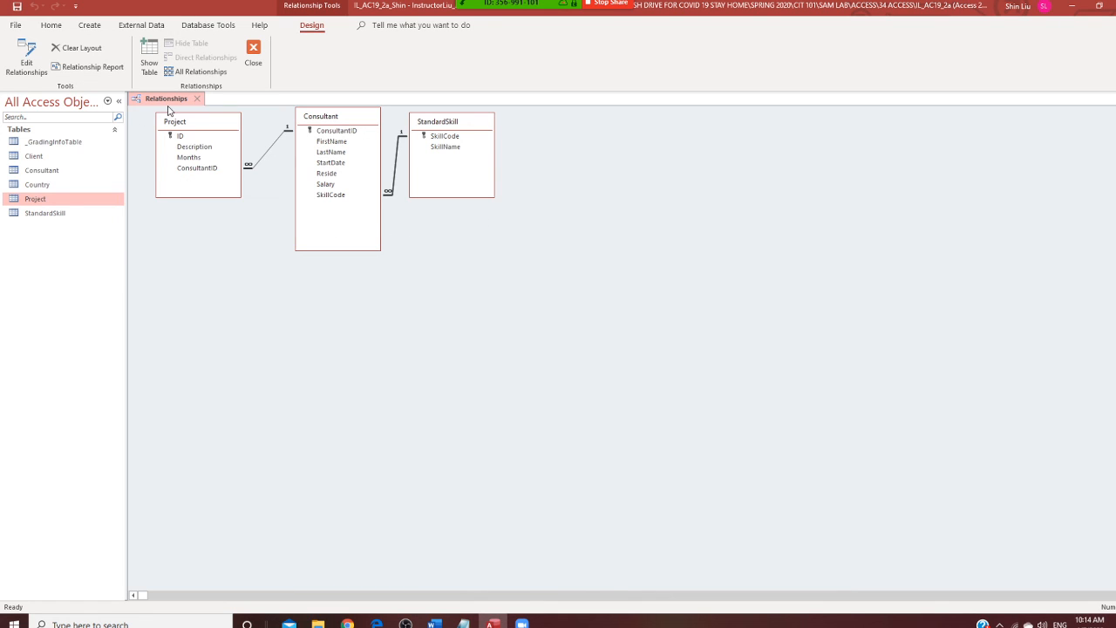
- Save the relationships layout and close the Relationships window
right_click(169, 103)
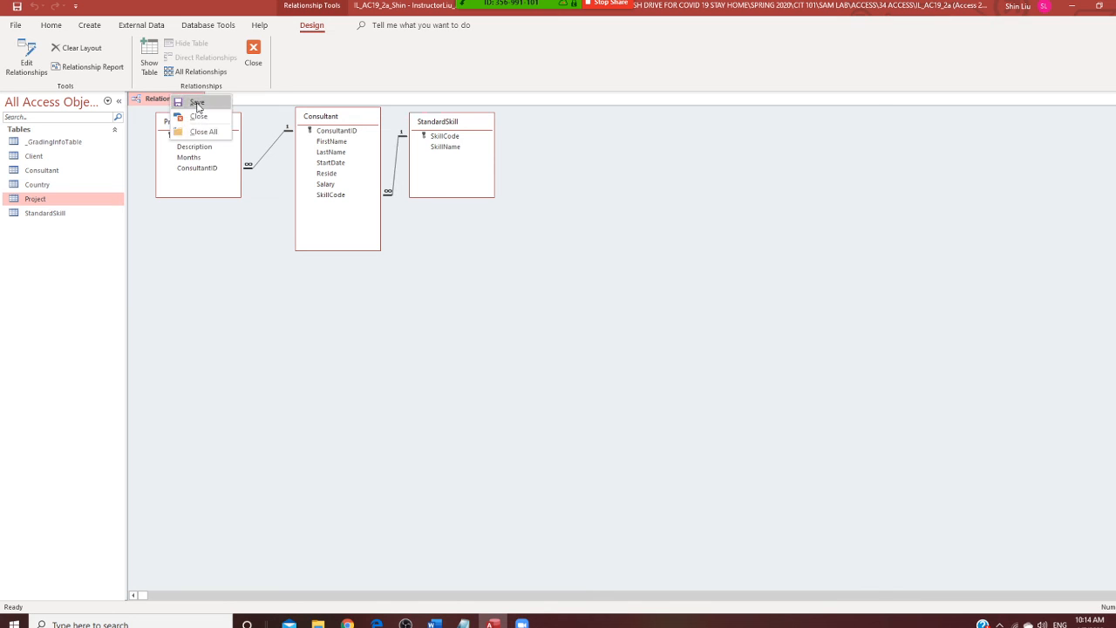
click(196, 103)
right_click(180, 102)
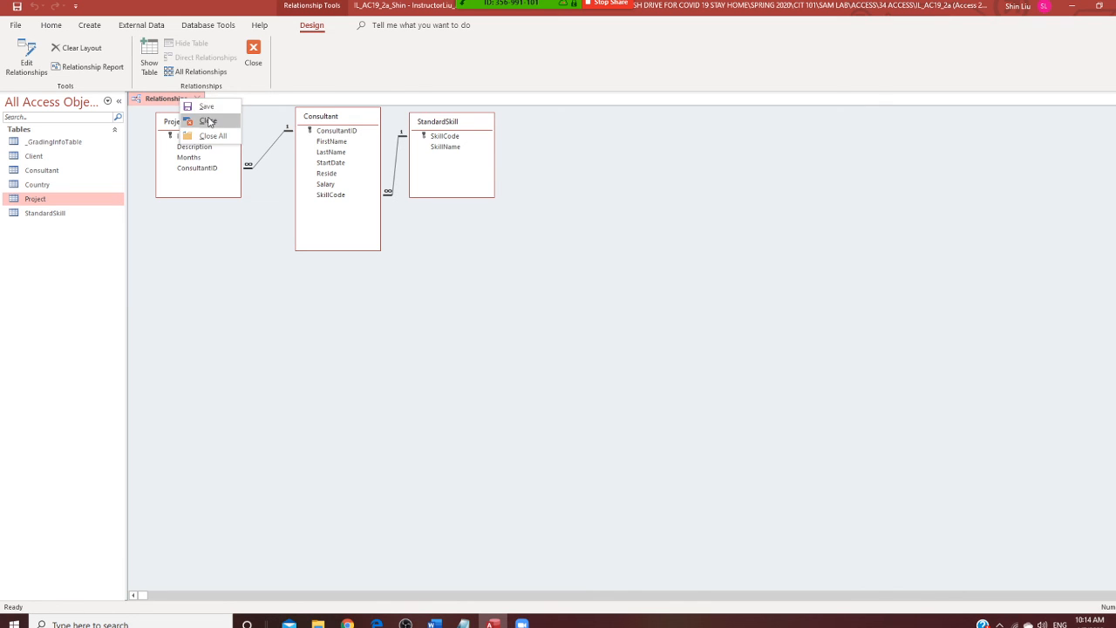
click(209, 122)
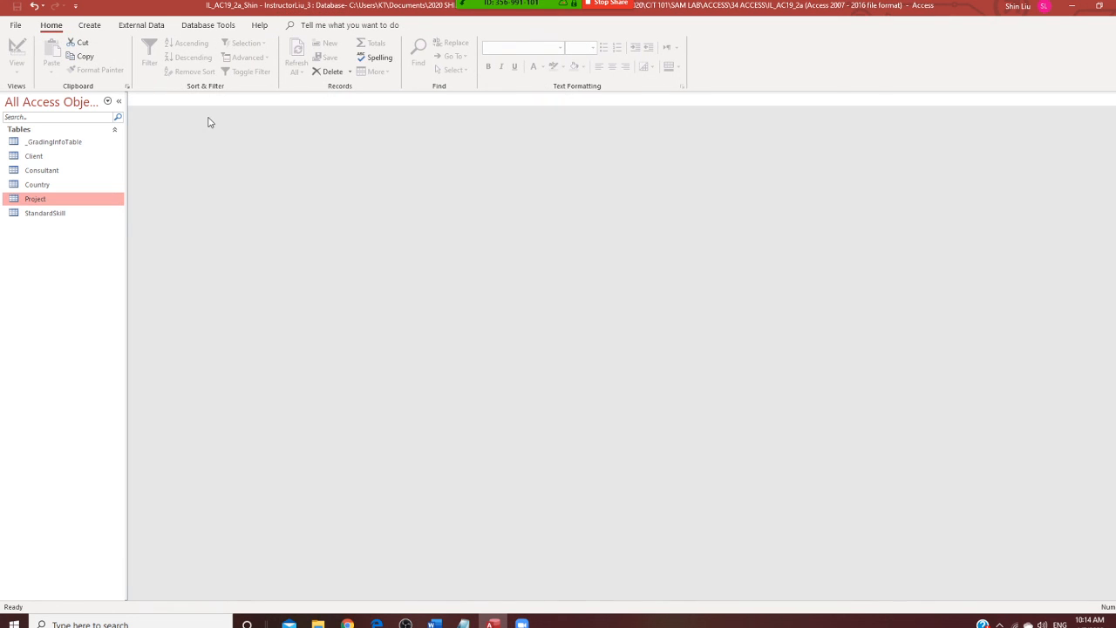
- Compact and repair the database
click(21, 28)
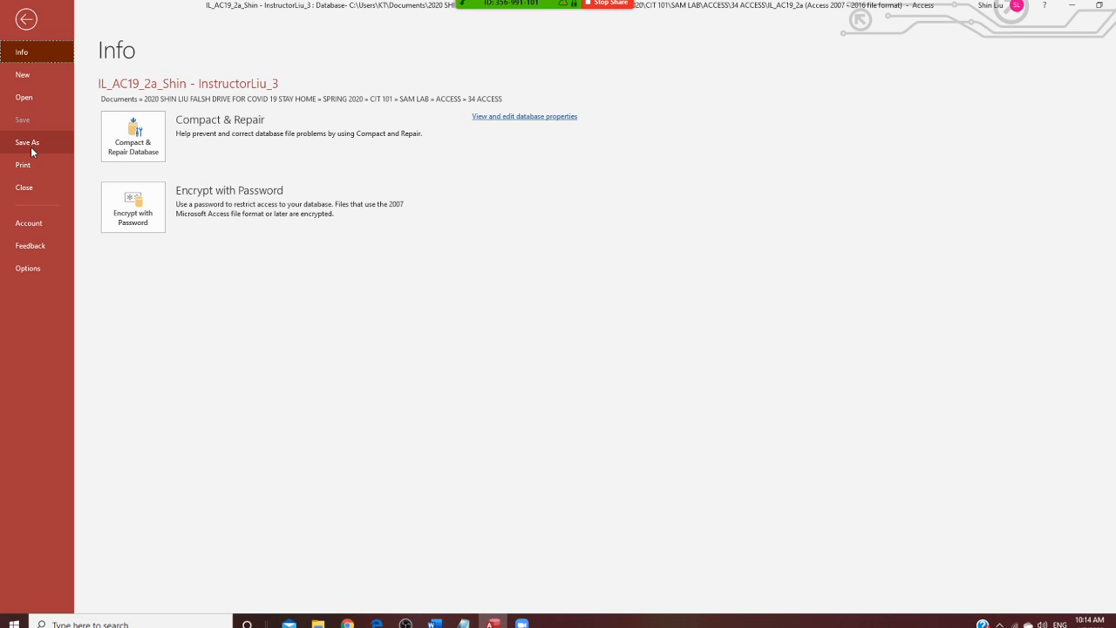
click(134, 138)
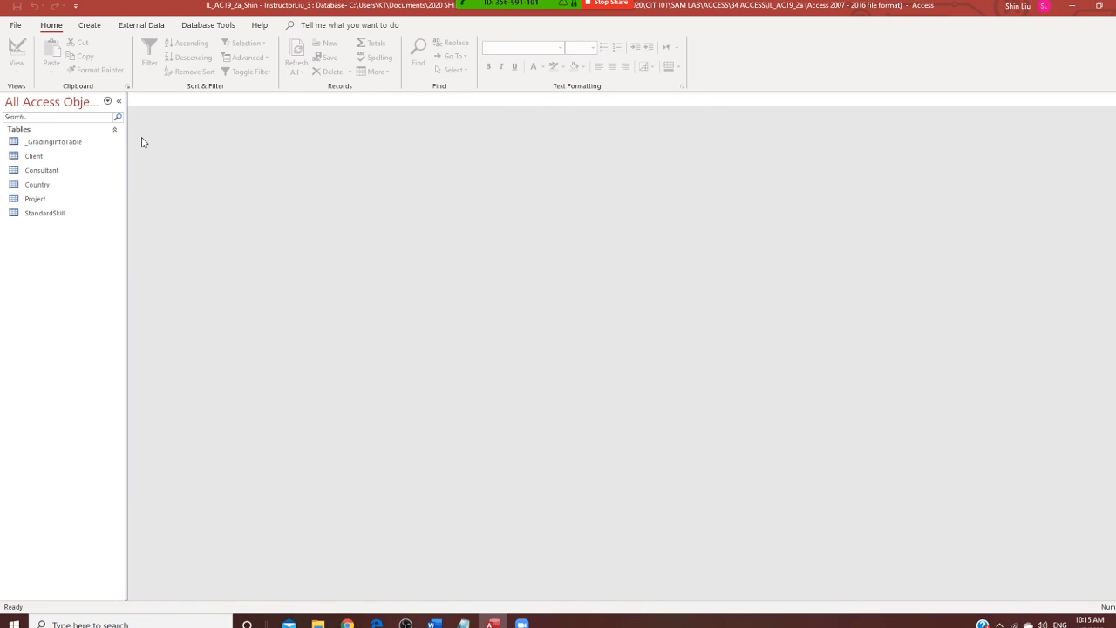